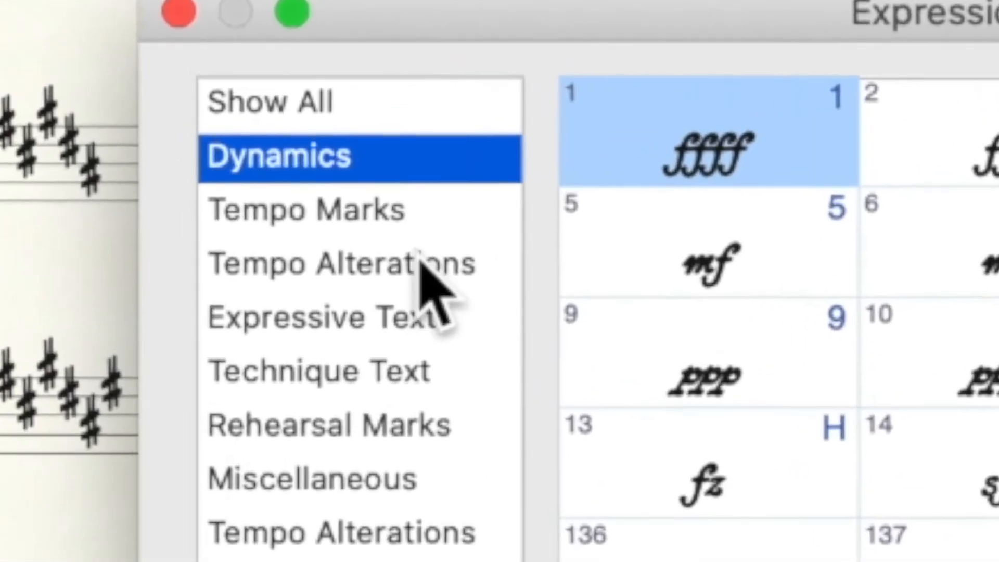
Step: Add a SWING tempo mark above the Piccolo staff's third measure
click(377, 216)
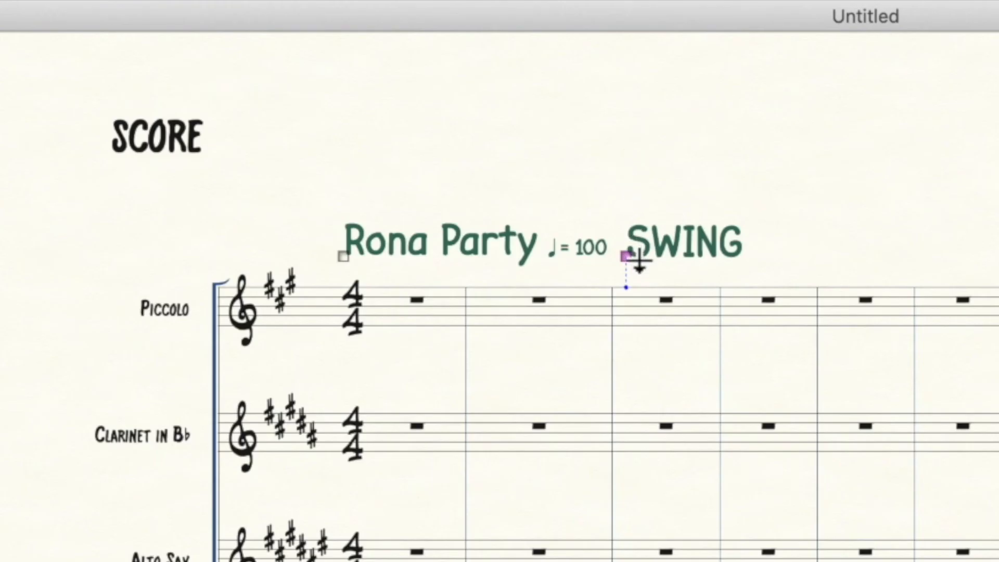
drag(639, 262, 399, 379)
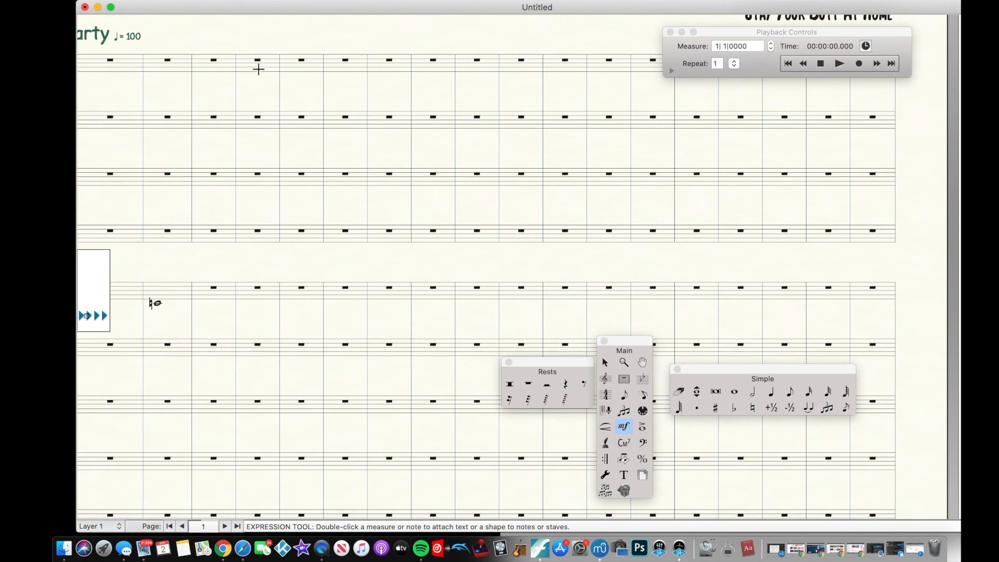
Step: For the Piccolo staff's fifth measure, set the quarter-note tempo mark to 250 and match playback to the metronome marking text
double_click(259, 69)
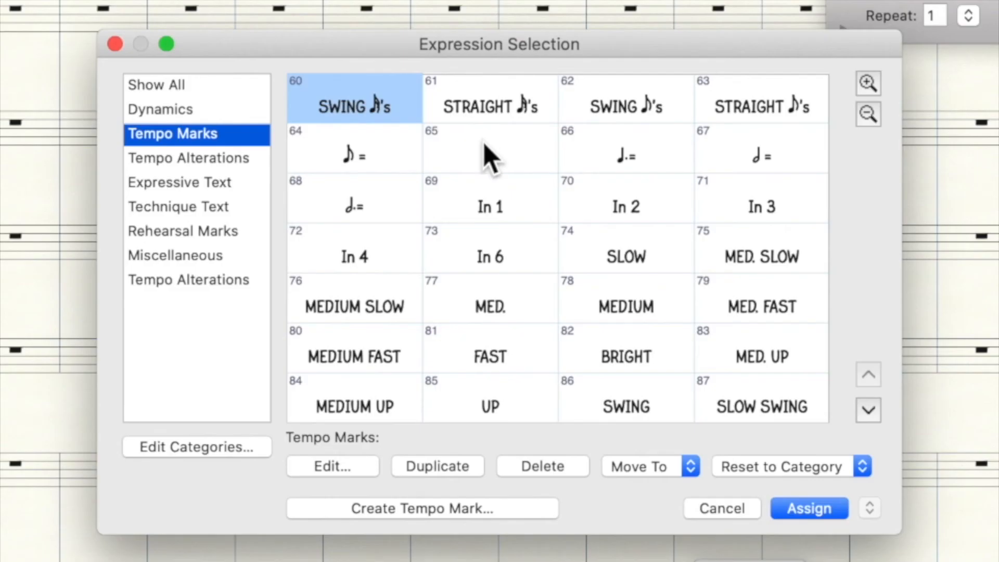
click(483, 146)
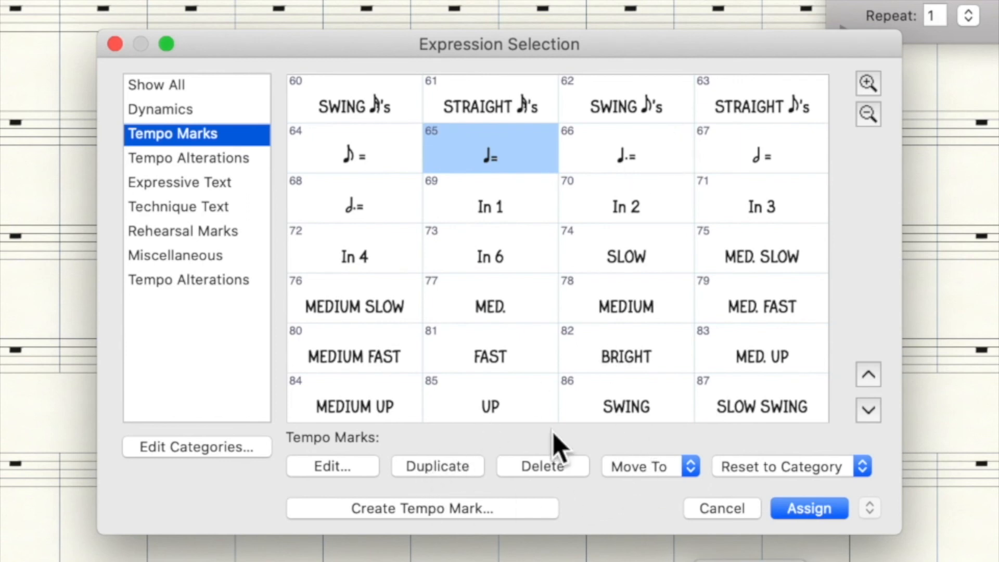
click(347, 464)
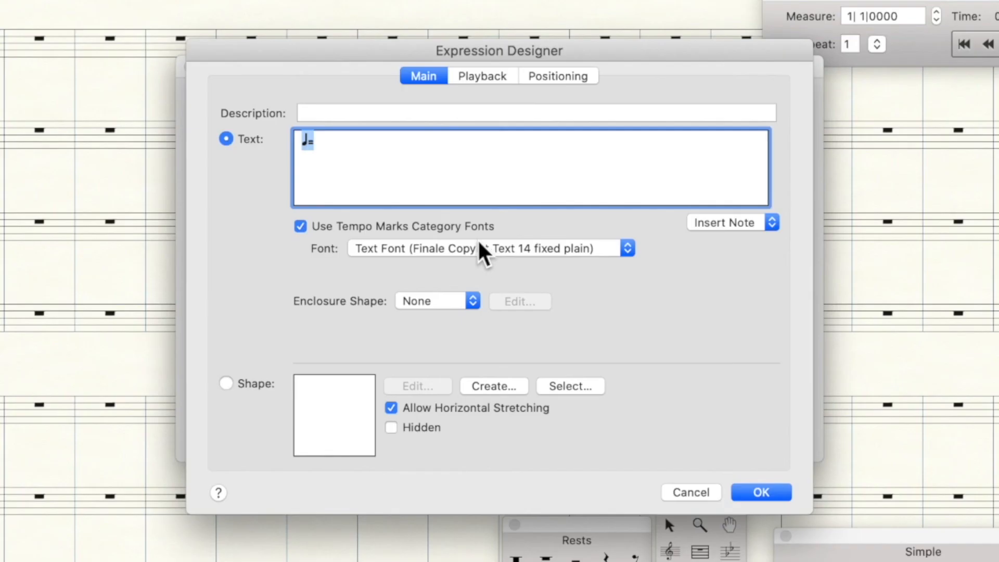
click(340, 161)
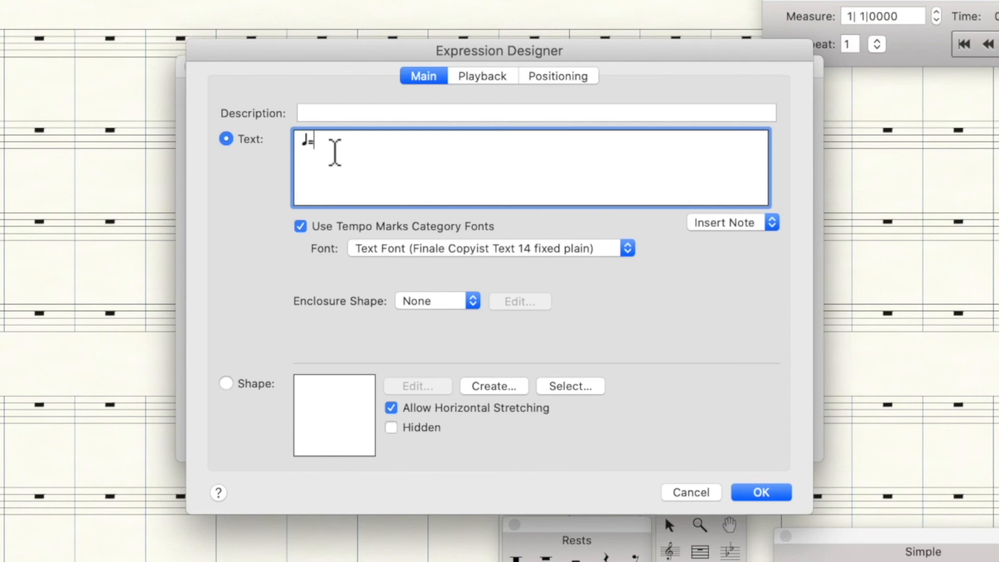
text(250)
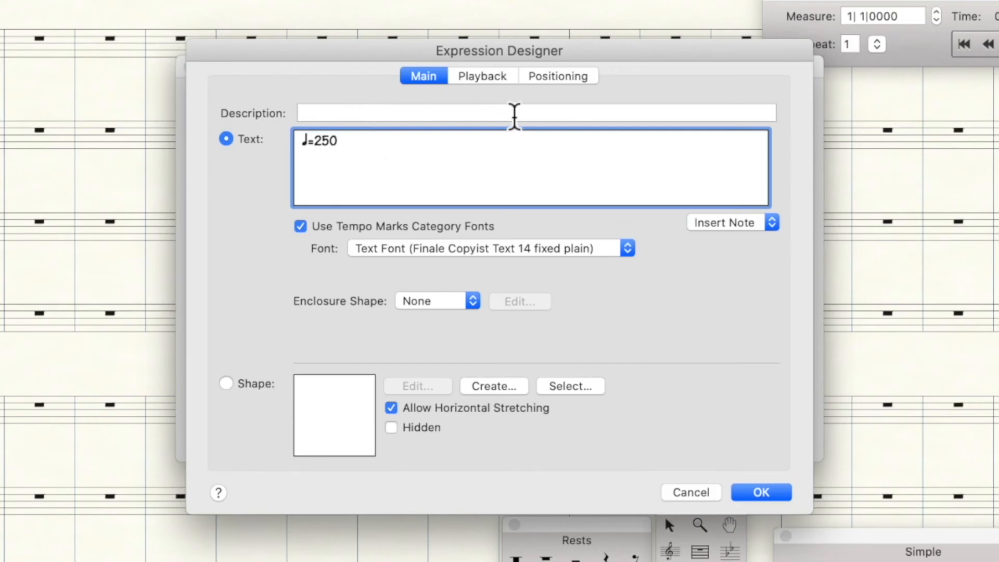
click(487, 78)
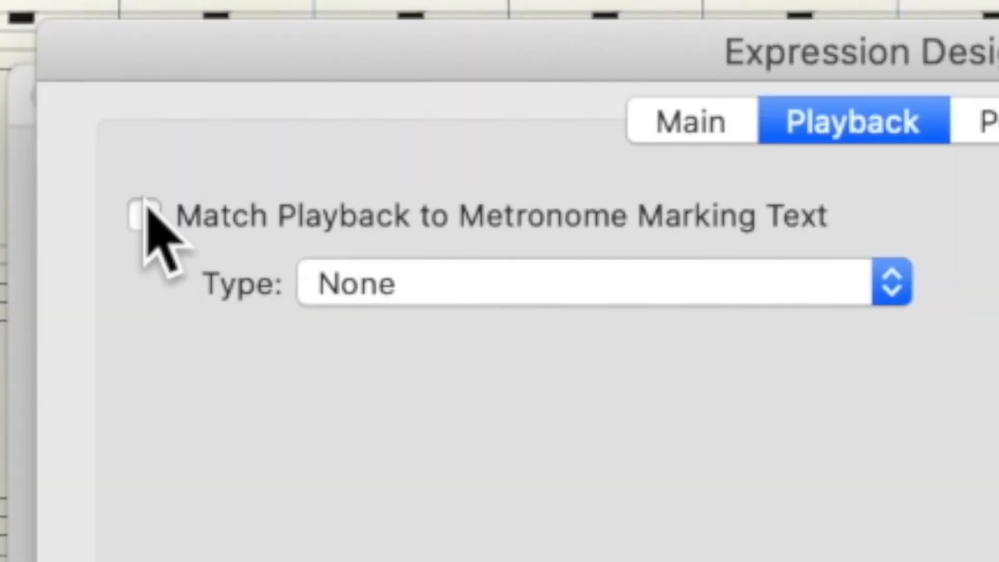
click(145, 213)
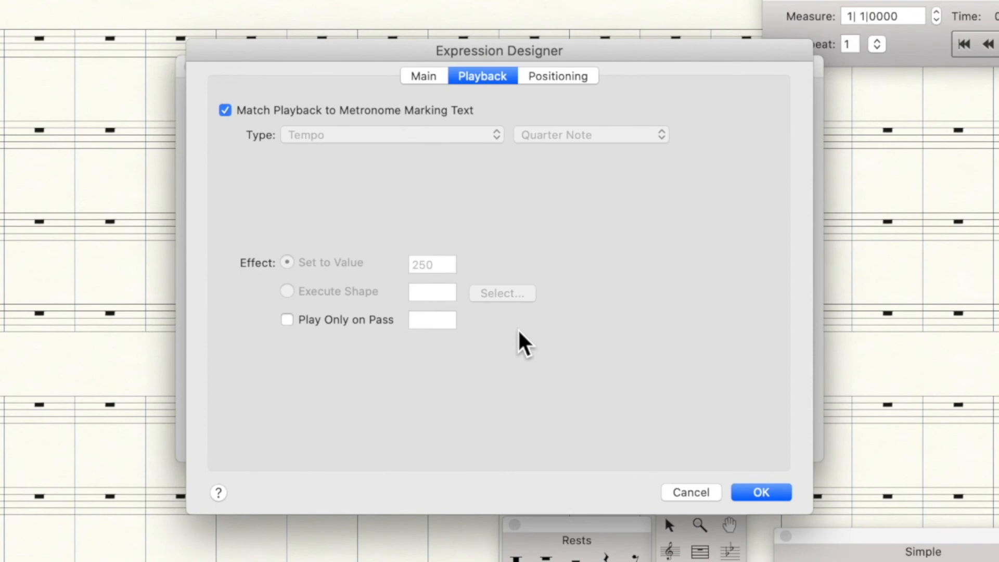
Step: Describe the tempo mark as "Donna Lee" and assign it above the fifth measure
click(424, 76)
click(381, 110)
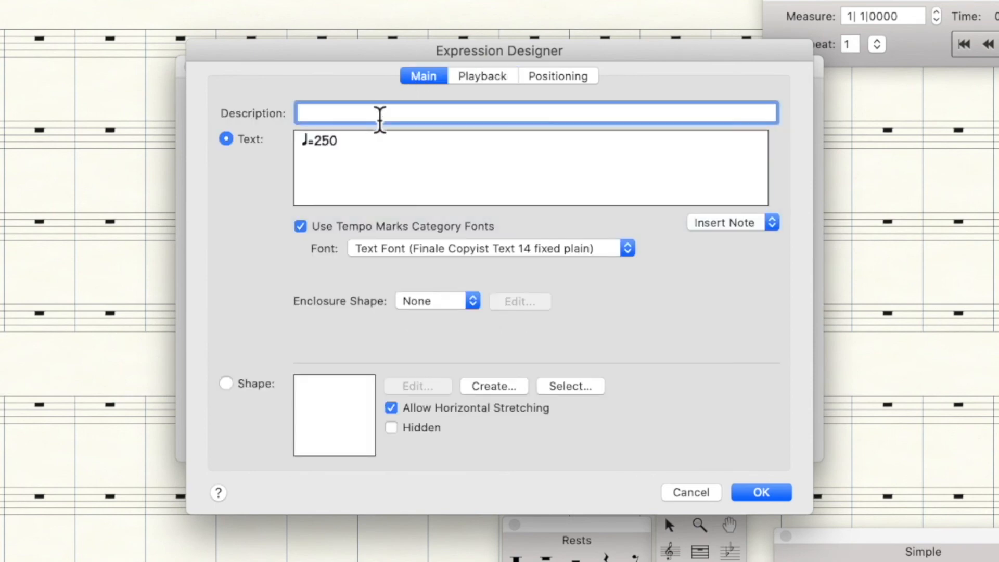
text("Donna Lee")
click(320, 255)
text(Donna)
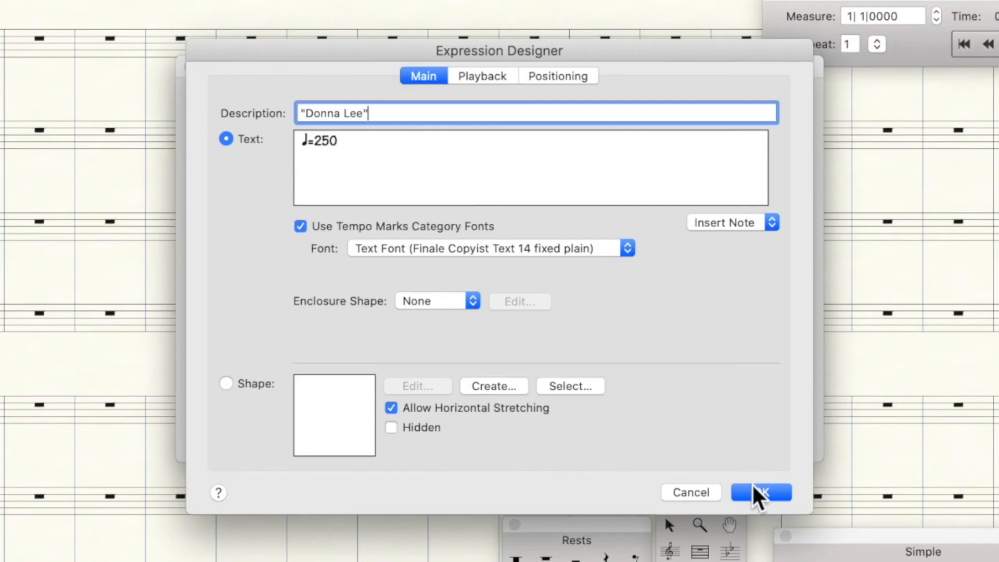
click(757, 492)
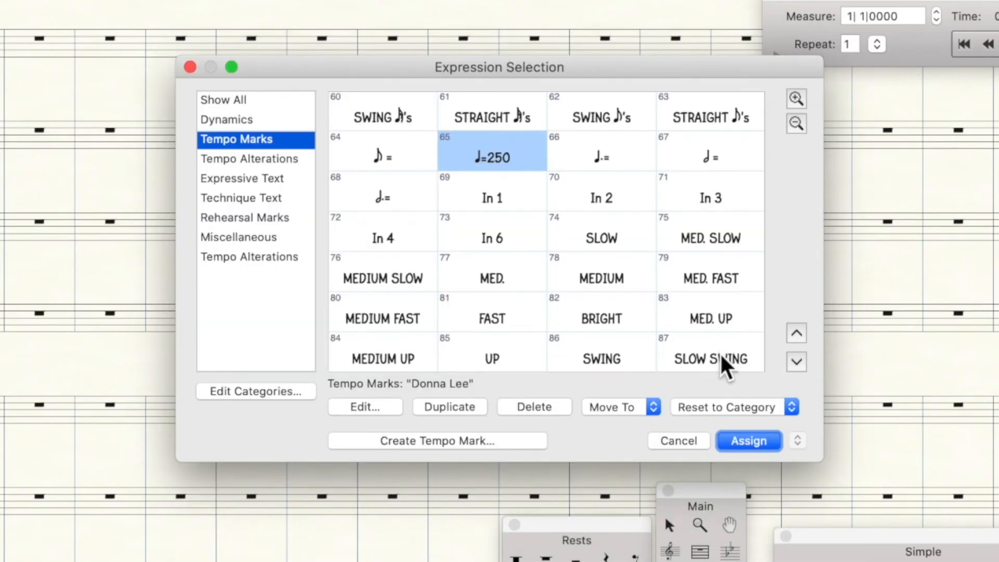
key(Return)
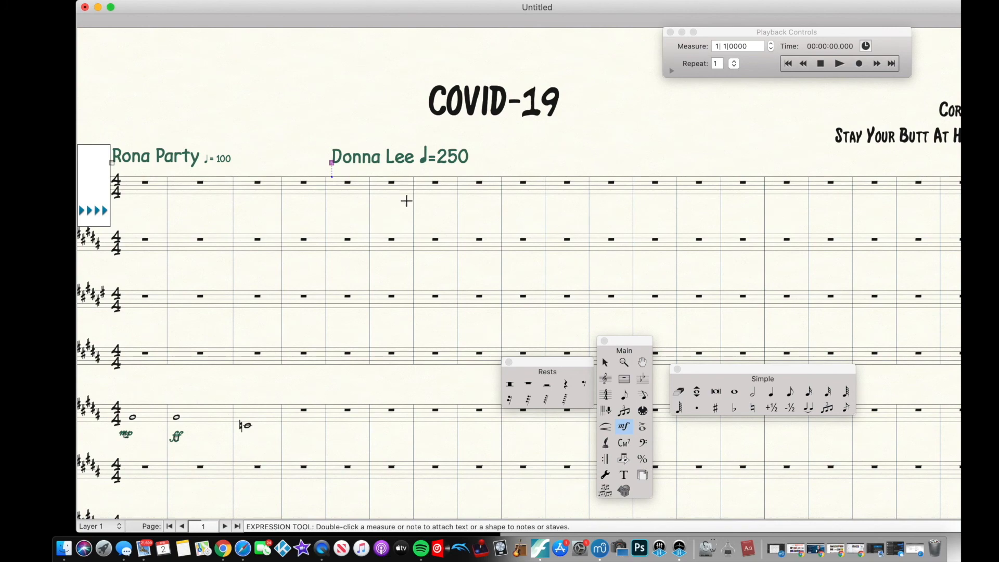
Step: Enter quarter notes through measures four to six of the Trumpet in B♭ 1 staff
click(625, 394)
key(5)
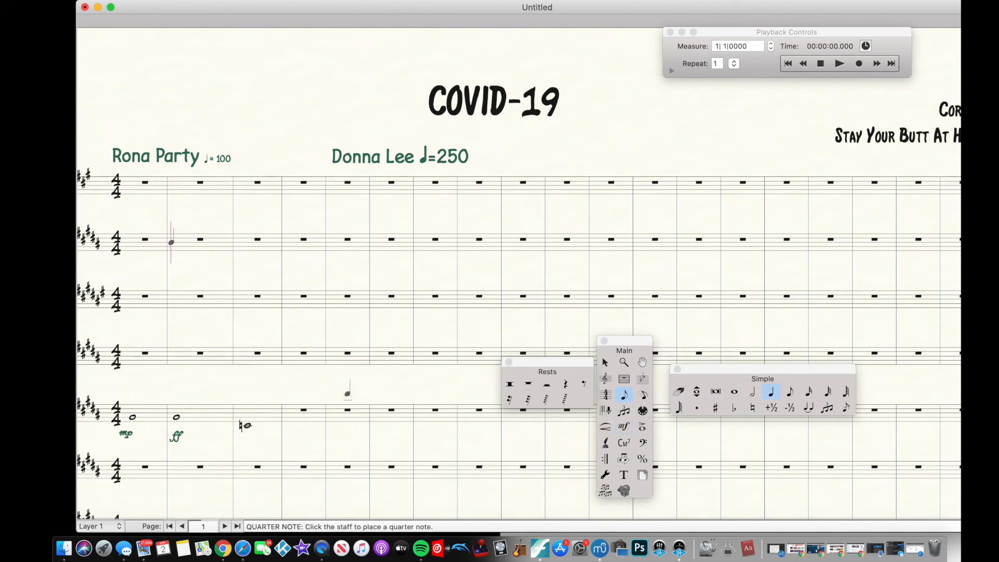
click(338, 416)
click(318, 417)
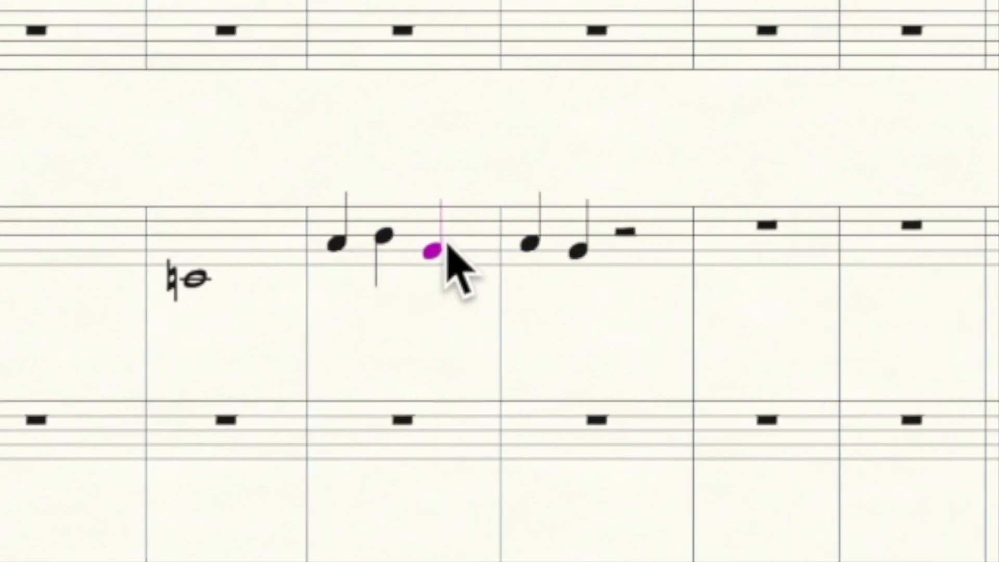
click(327, 412)
click(374, 417)
click(388, 415)
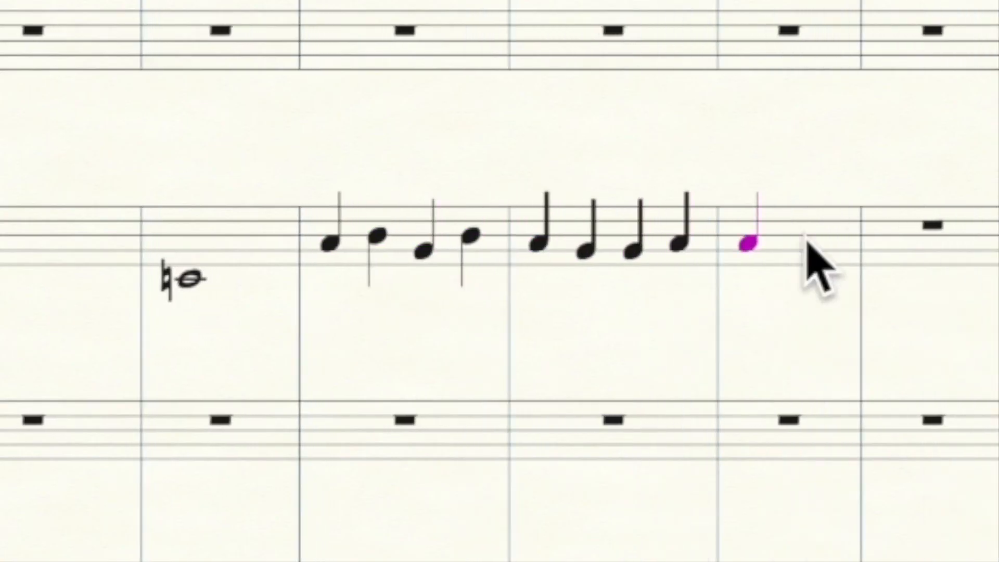
click(408, 415)
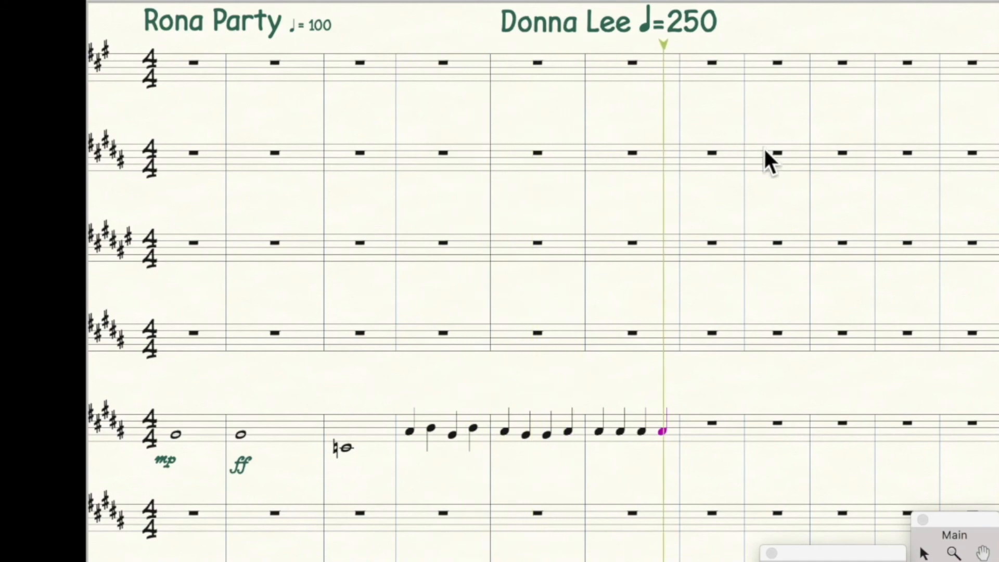
Step: Try an ACCEL. tempo alteration above the Piccolo staff's fourth measure and delete it again
click(172, 155)
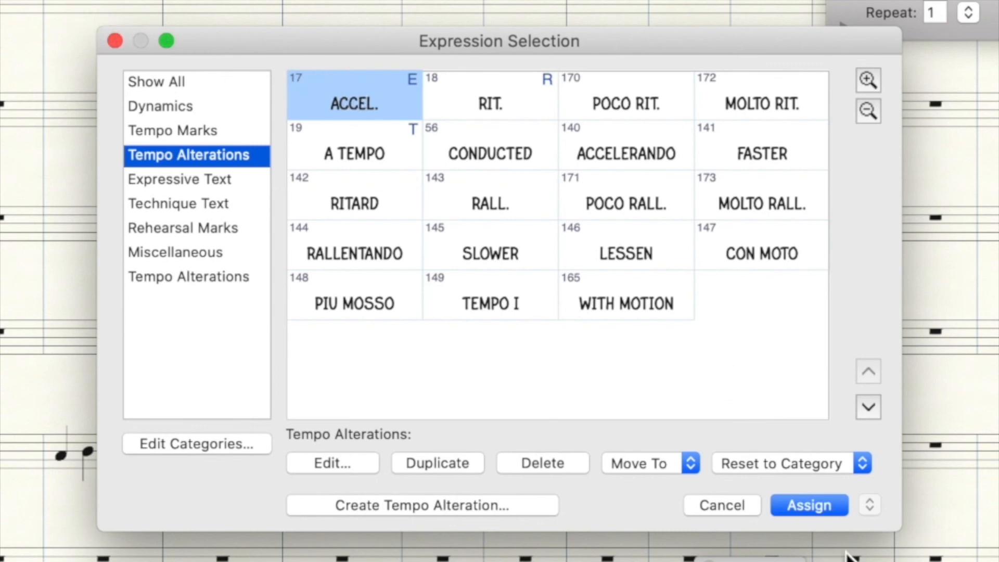
click(797, 491)
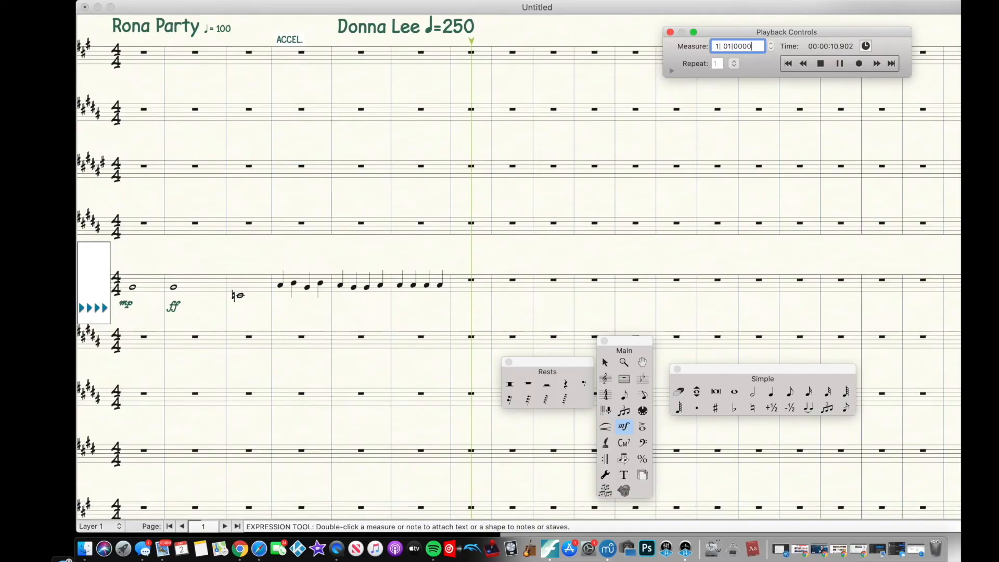
click(383, 2)
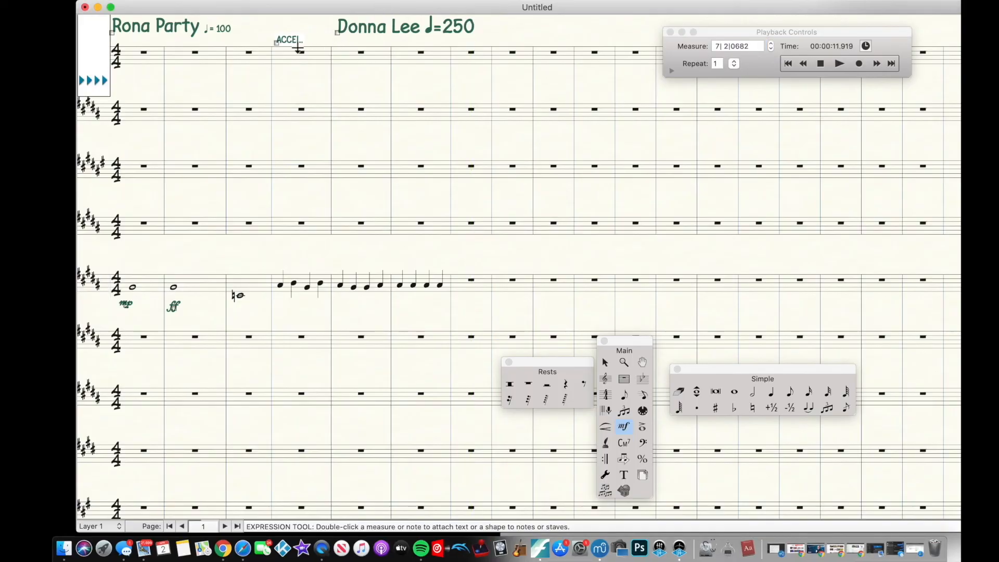
click(279, 47)
key(Delete)
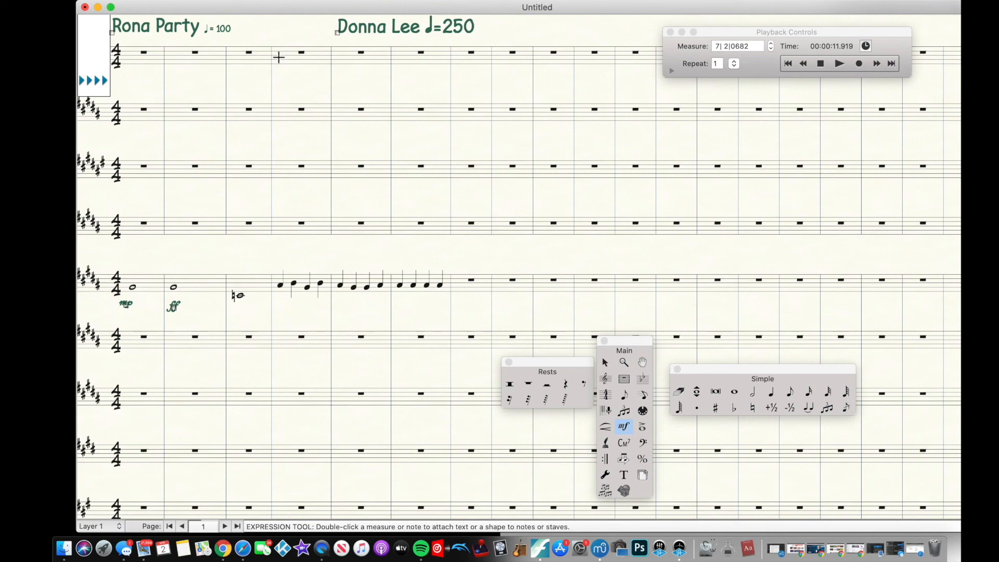
Step: Look through the Tempo Alterations, Expressive Text and Rehearsal Marks expression categories without assigning anything
double_click(278, 57)
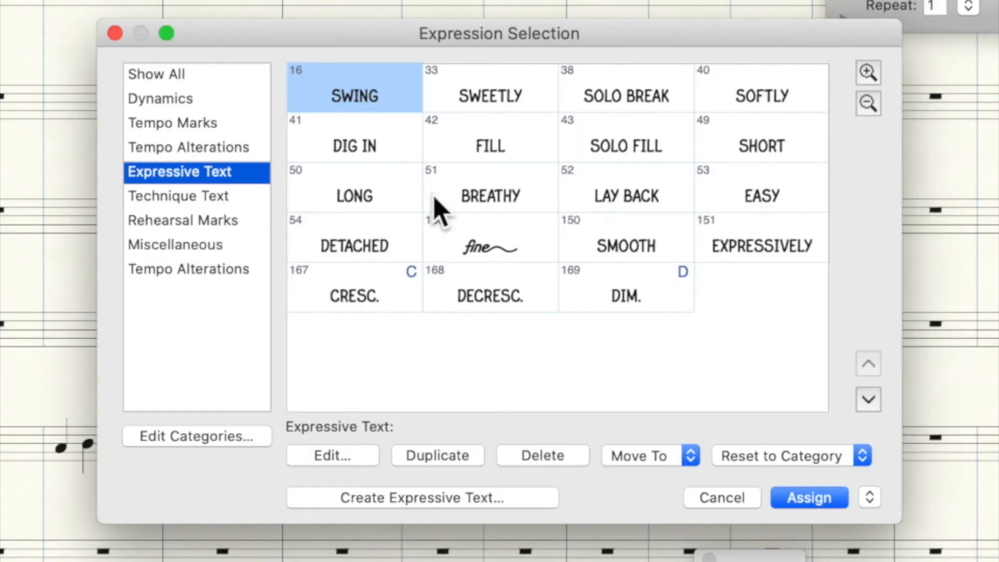
click(527, 246)
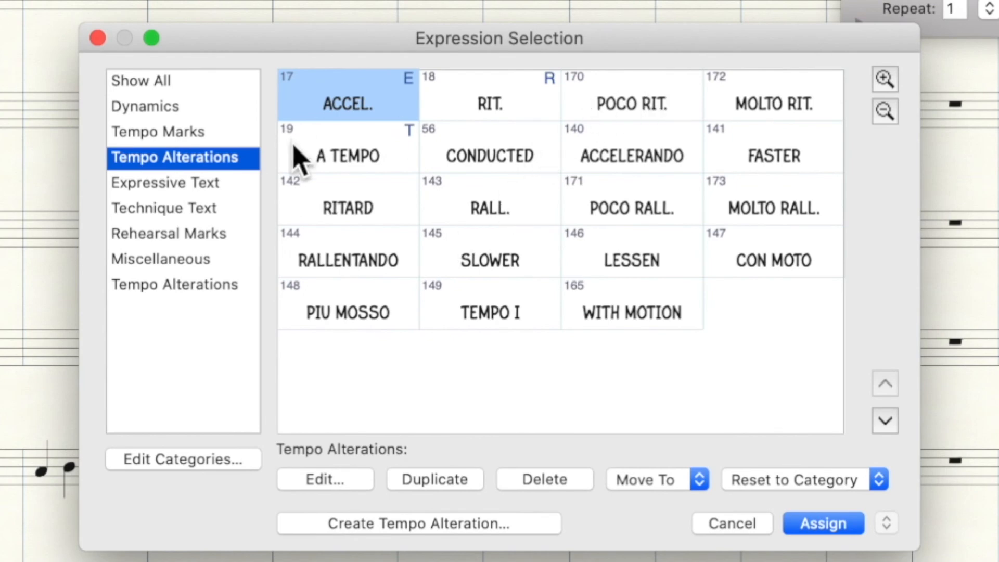
click(159, 186)
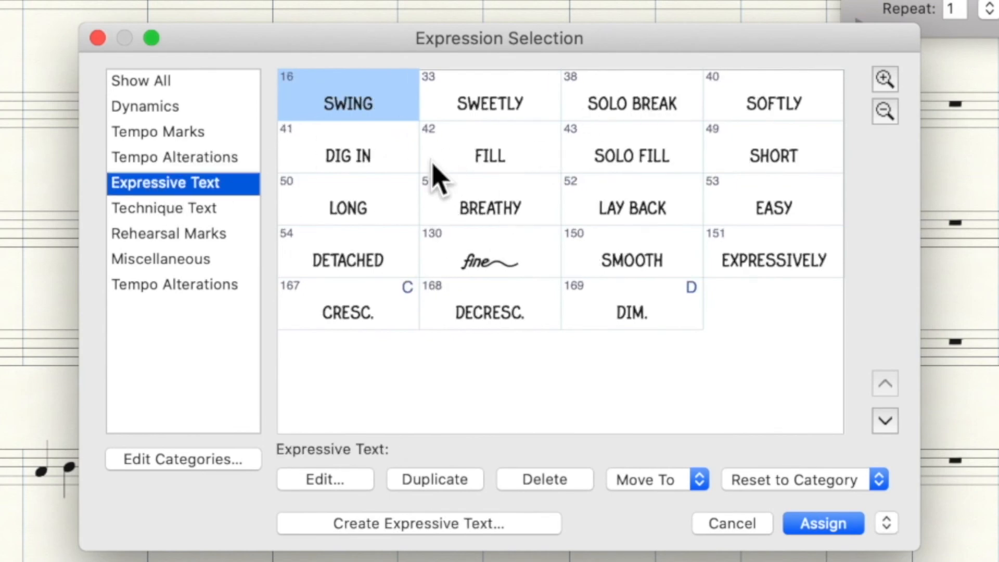
click(520, 253)
click(260, 232)
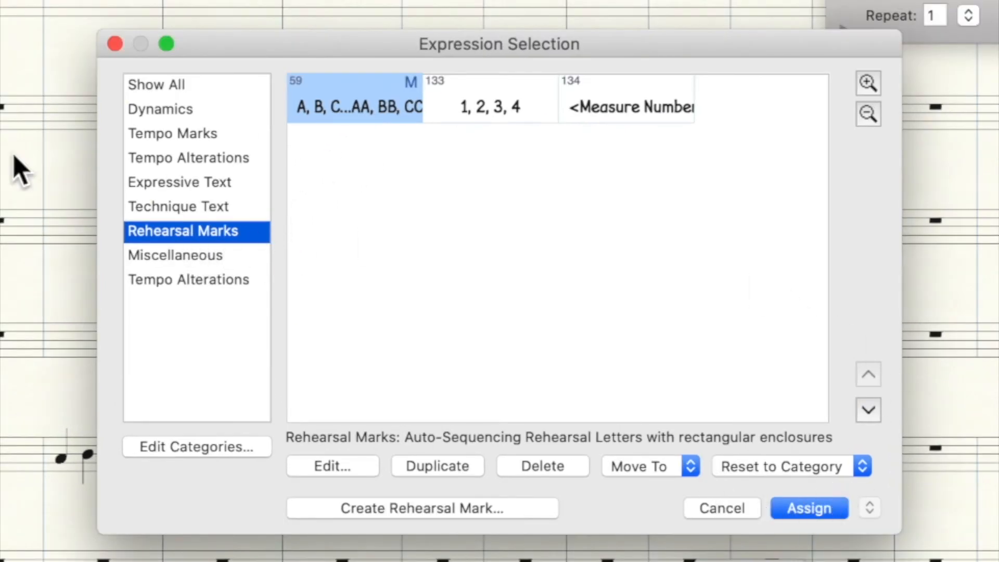
click(716, 507)
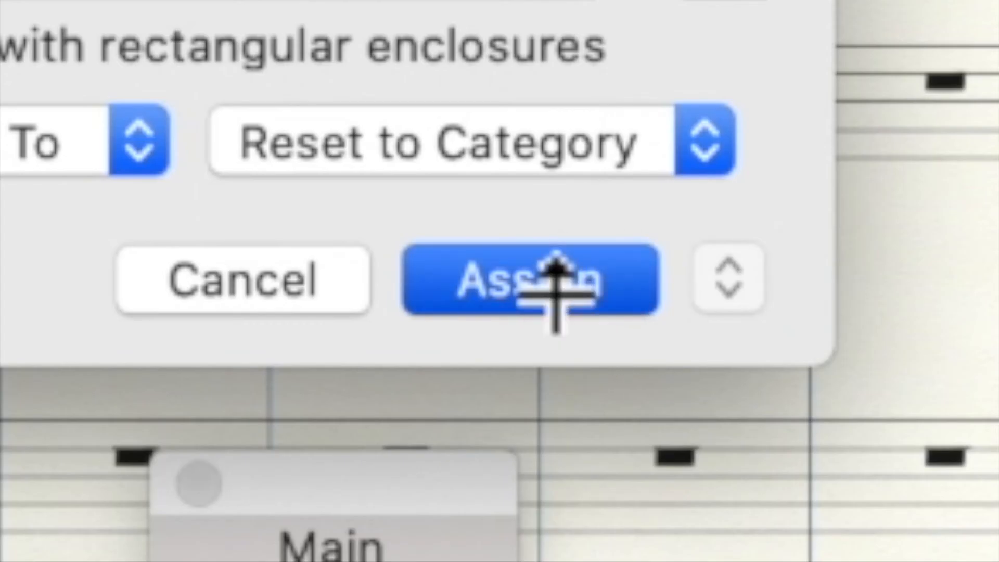
Step: Assign rehearsal letter A to the first measure and set a double barline at the end of measure eight
click(555, 265)
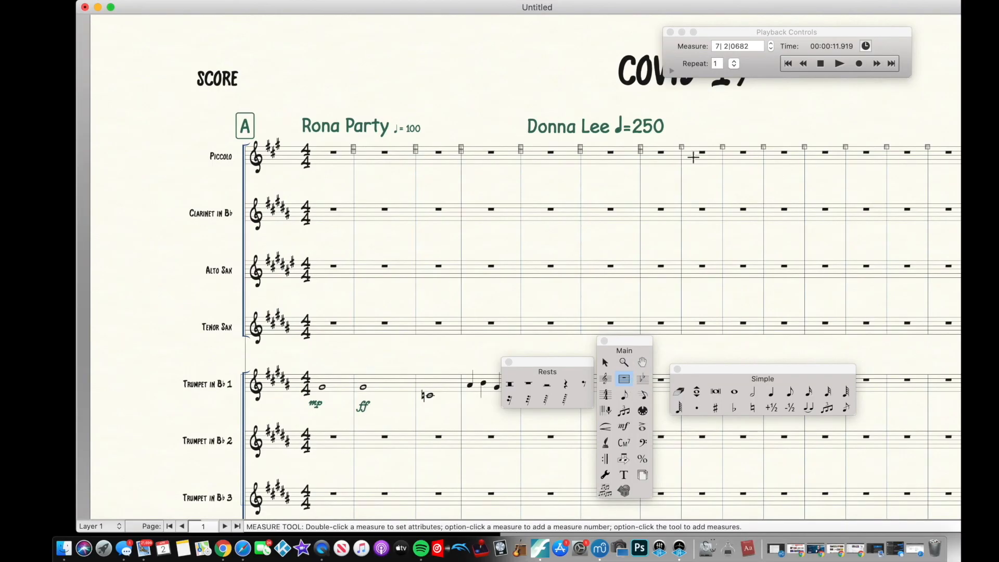
click(695, 159)
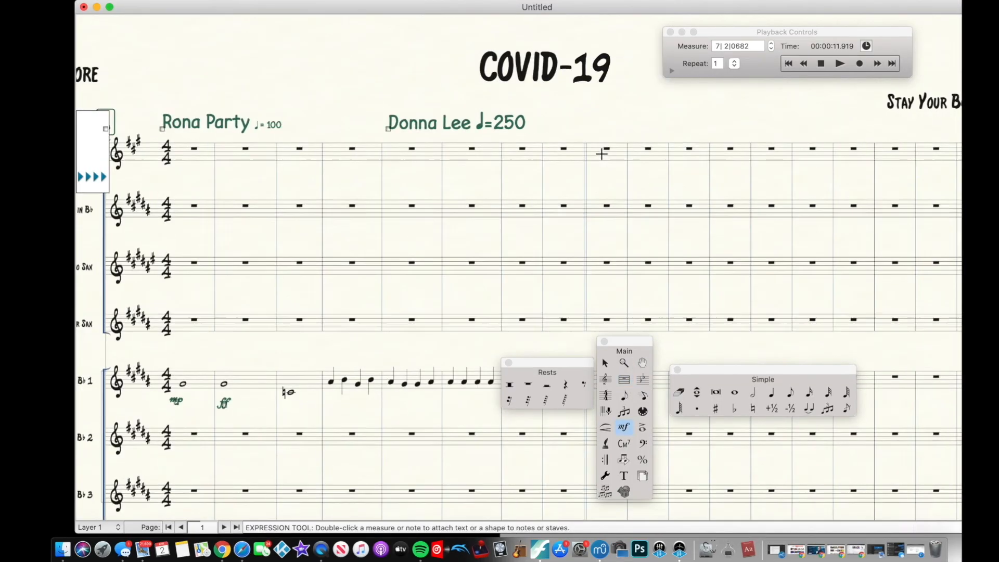
Step: Assign rehearsal letter B above measure nine and undo the extra rehearsal letters C and D
double_click(600, 154)
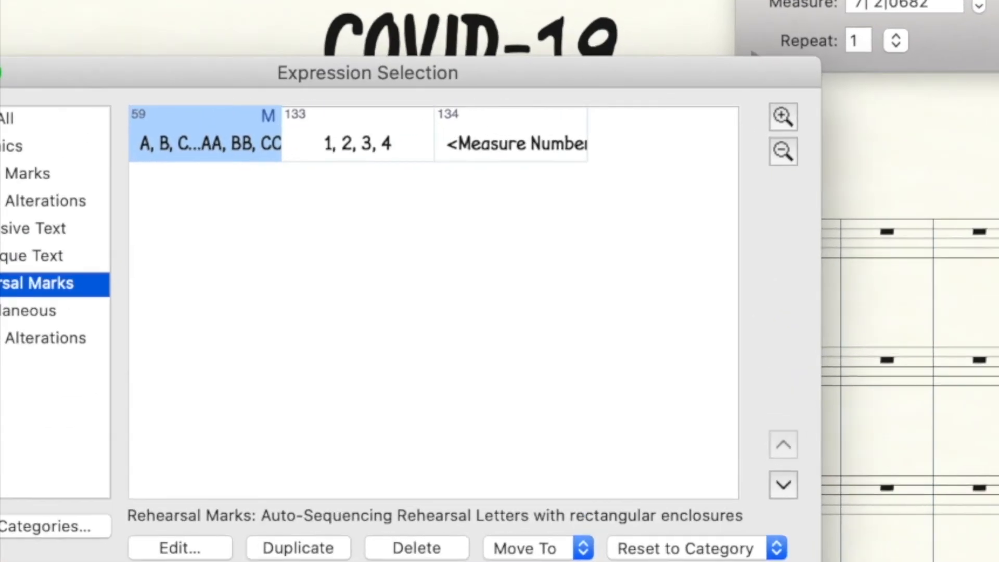
click(687, 468)
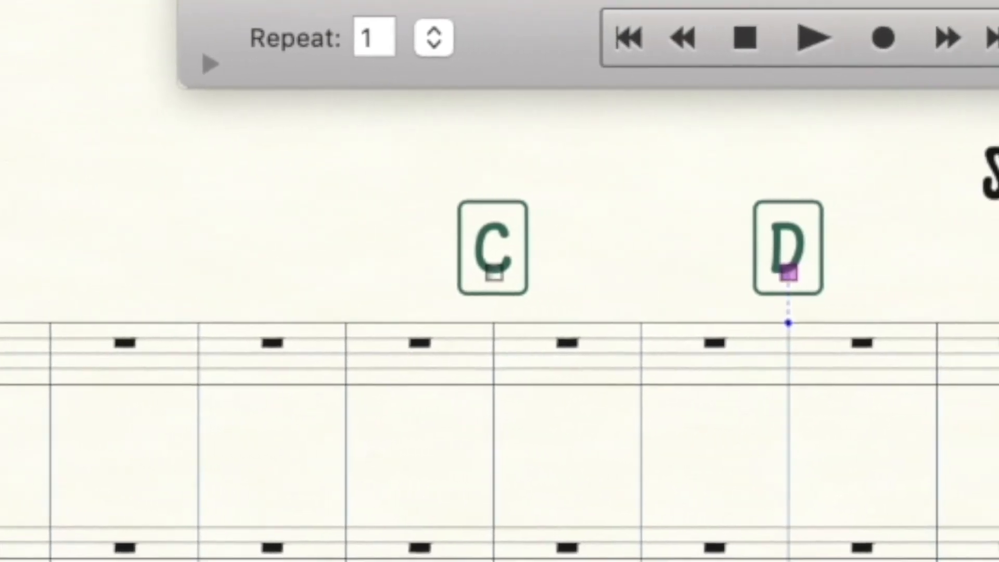
key(super+z)
key(super+z)
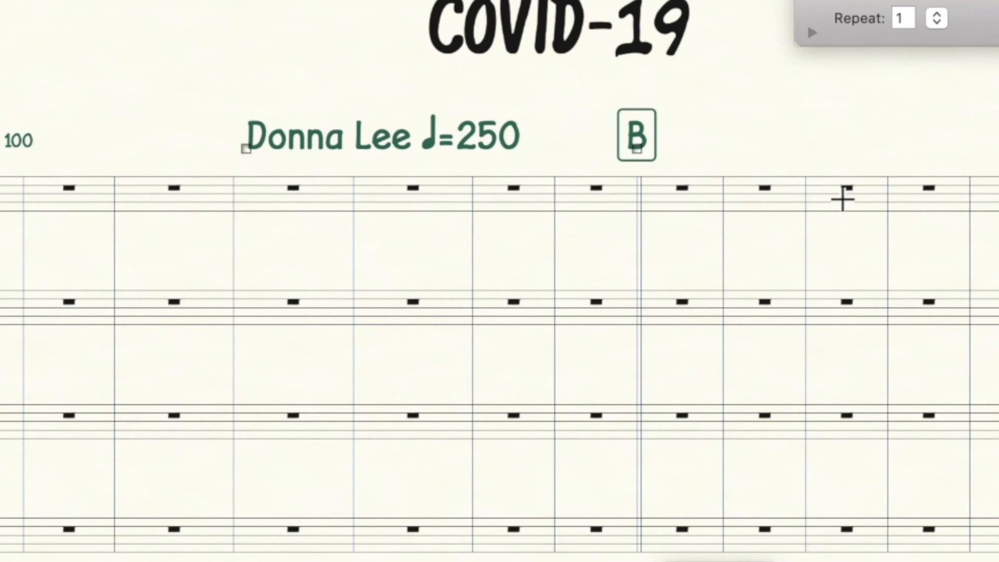
Step: Examine the Miscellaneous and second Tempo Alterations expression categories without assigning anything
double_click(840, 196)
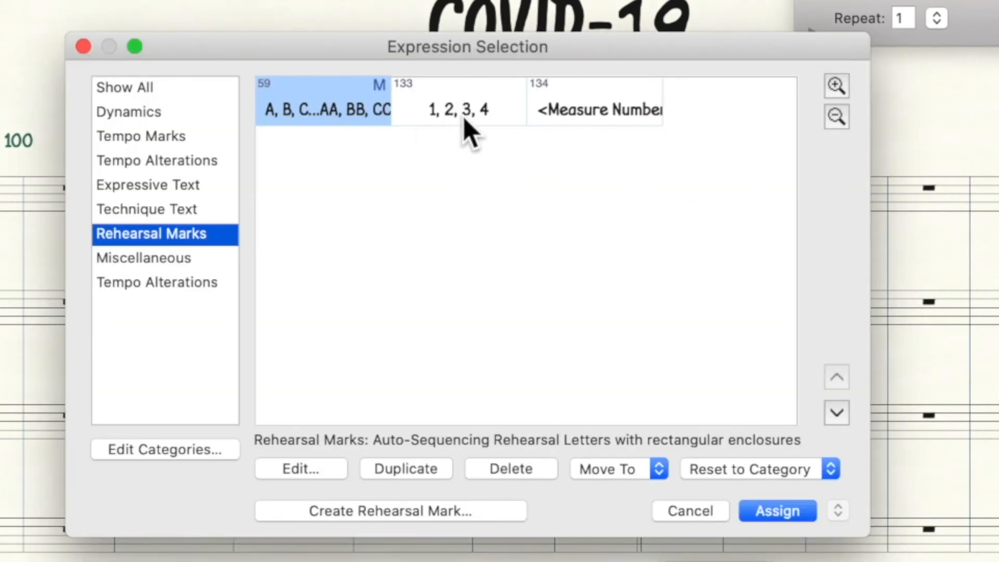
click(155, 256)
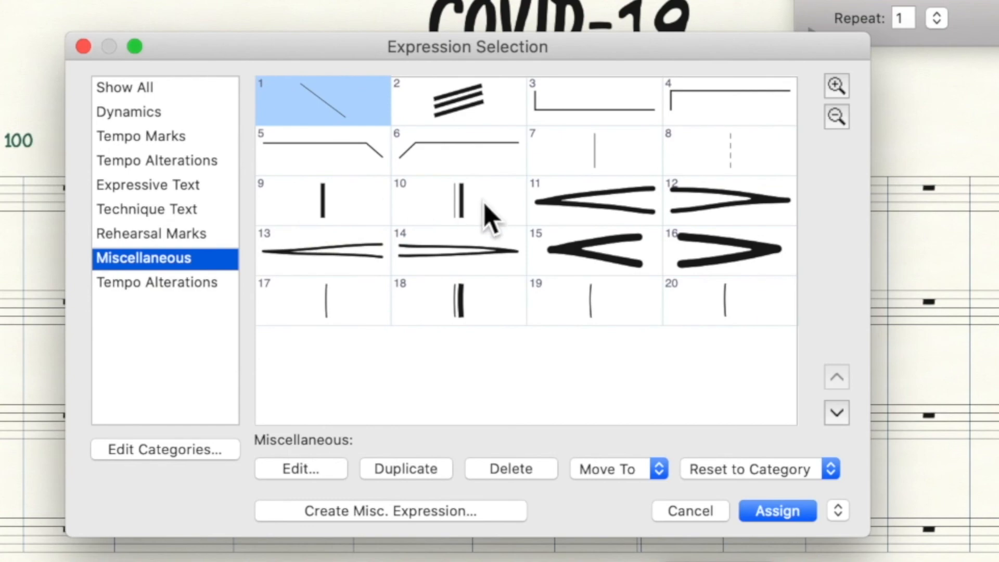
click(182, 280)
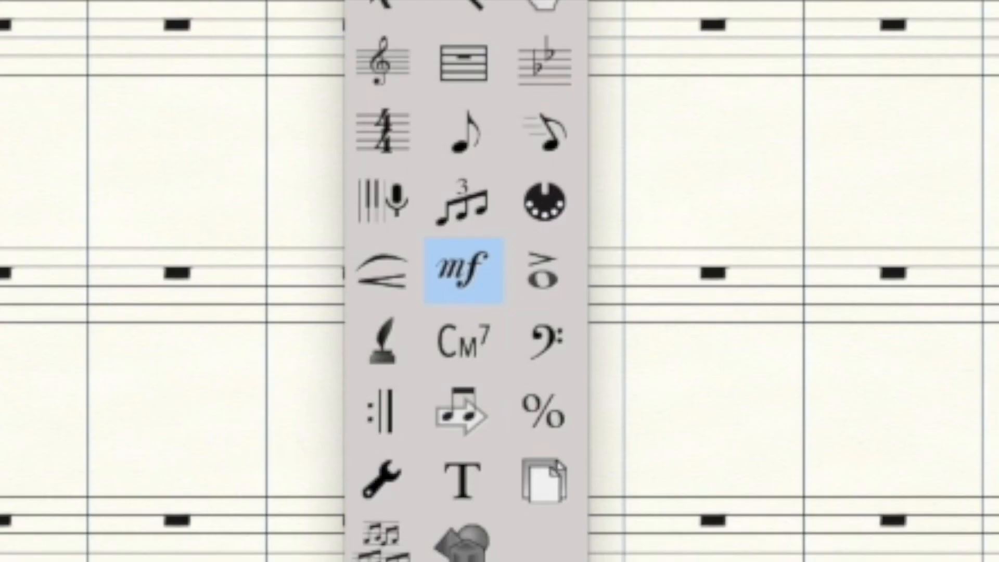
Step: Select the measures of quarter notes in the first trumpet staff and open the list of articulations for them
click(563, 279)
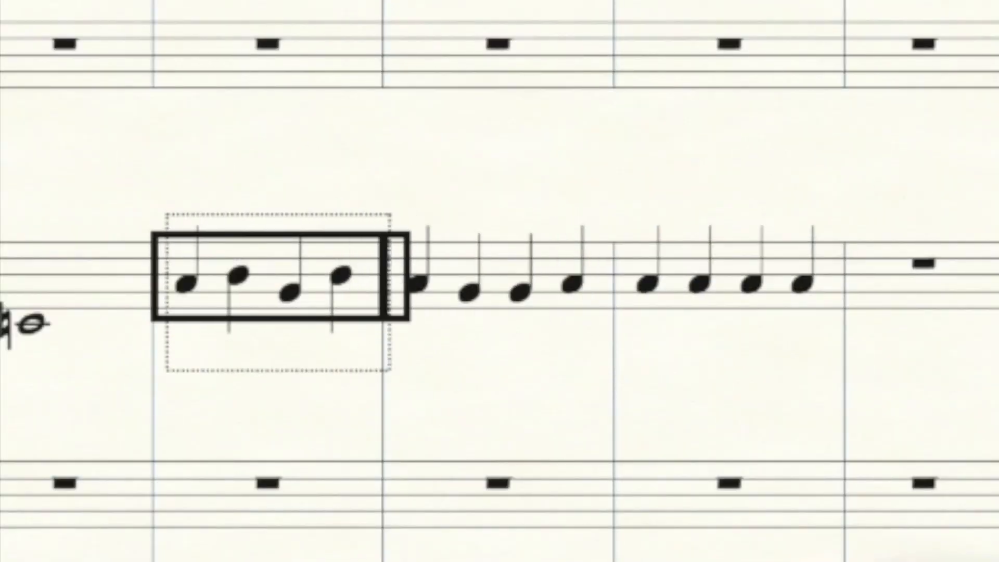
drag(854, 298, 852, 303)
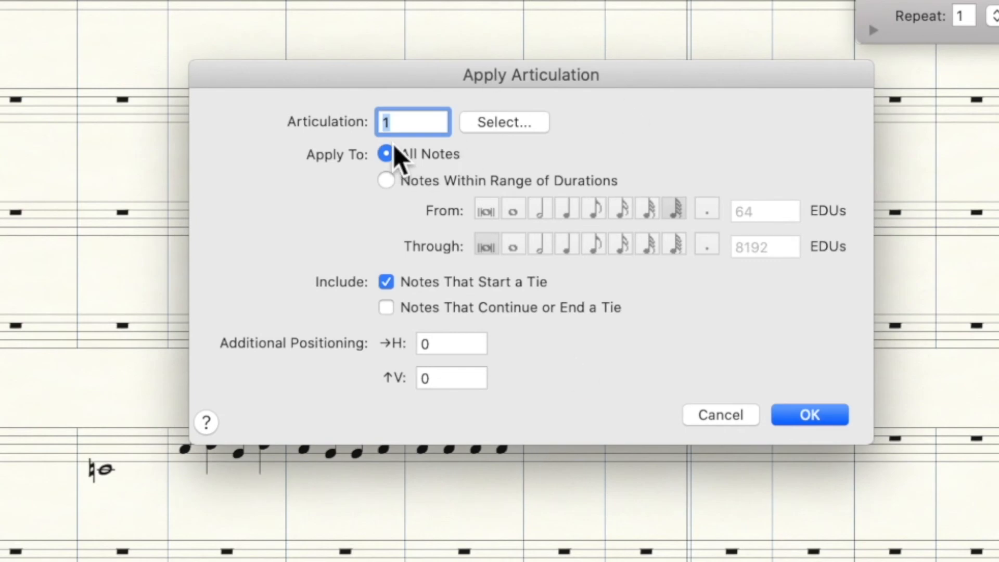
click(497, 122)
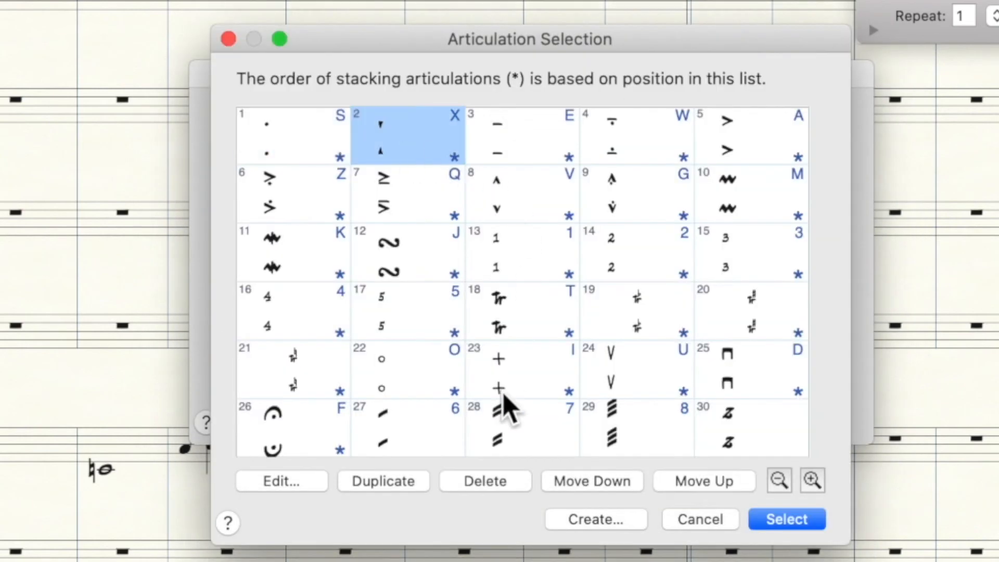
Step: Examine the available articulations, including the staccato, tenuto, accent, marcato and combined accent marks
scroll(503, 392, down, 2)
scroll(503, 392, up, 2)
click(297, 146)
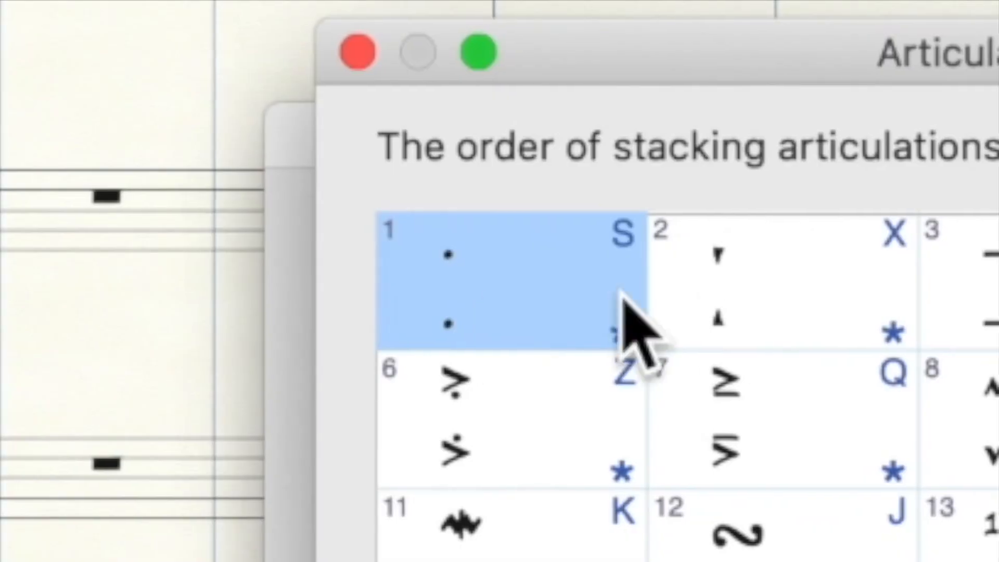
click(749, 335)
click(995, 330)
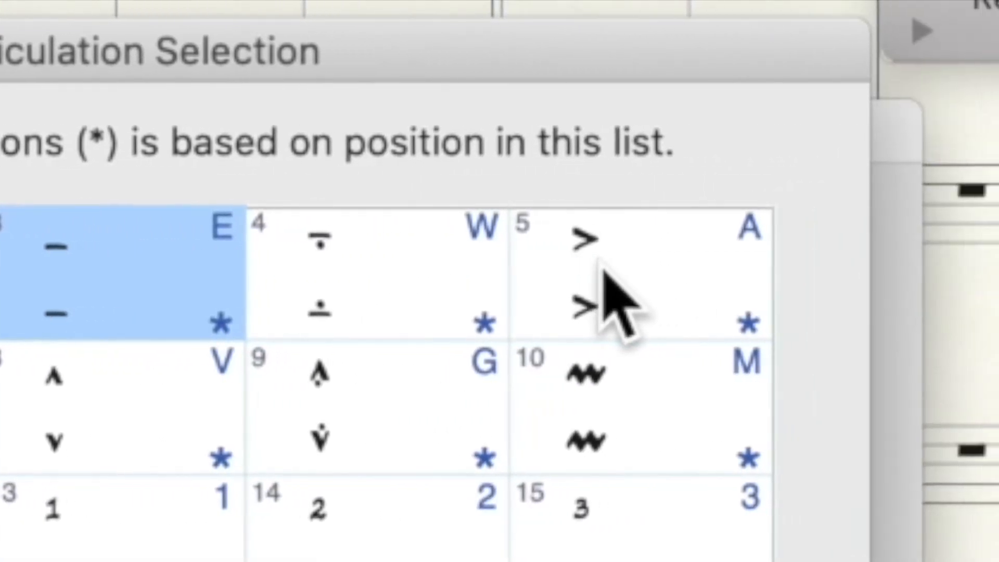
click(607, 301)
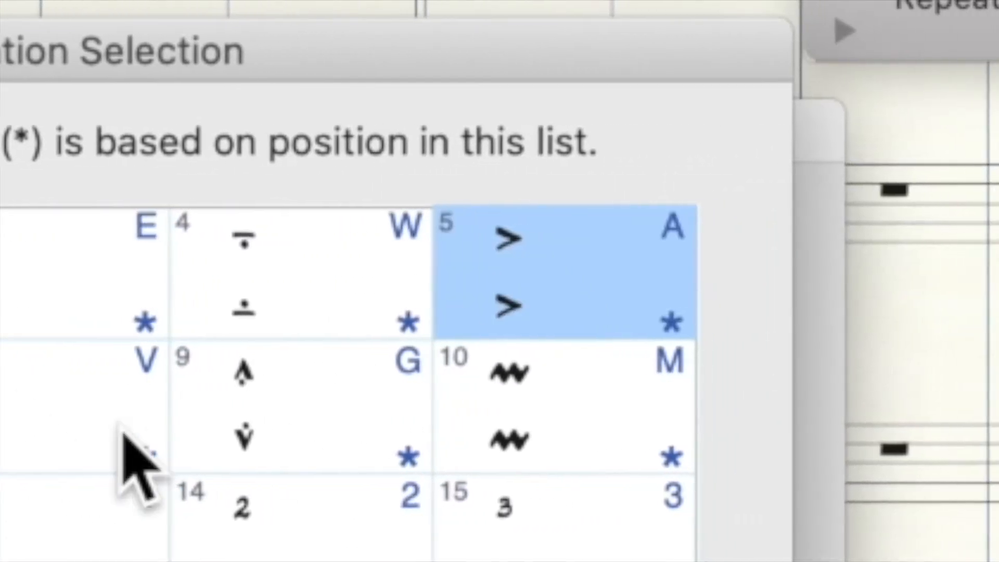
click(161, 440)
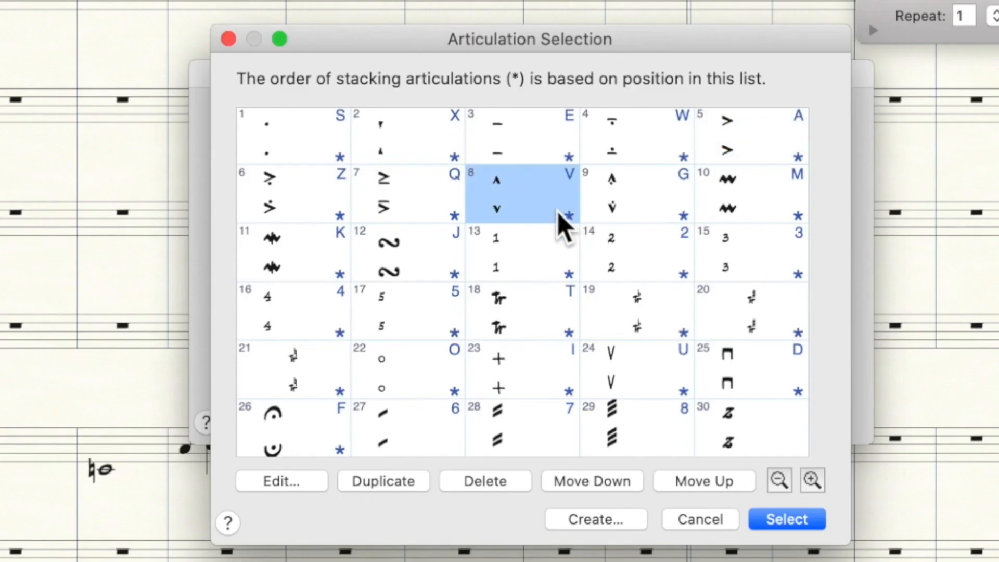
click(406, 192)
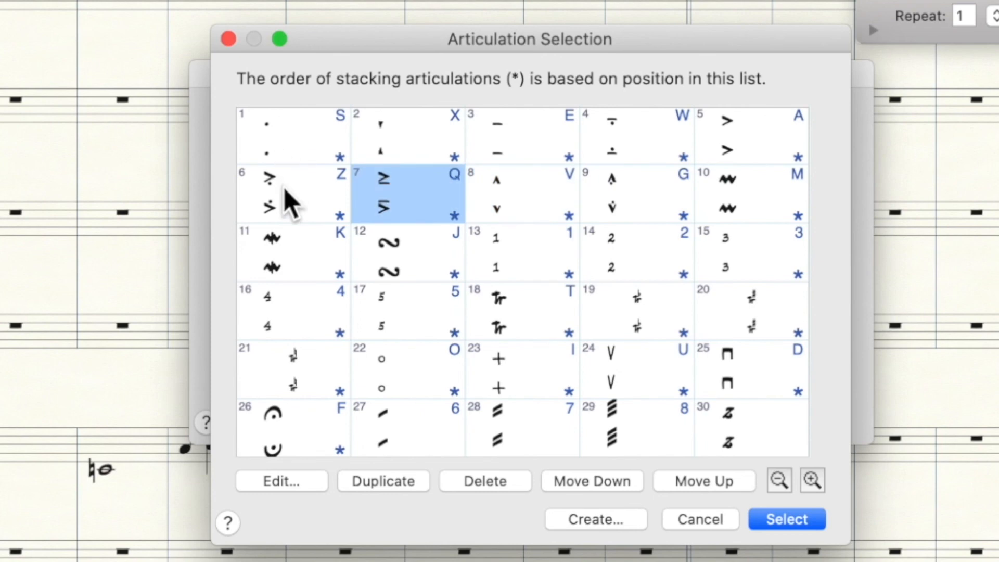
click(279, 200)
Step: Apply the staccato articulation to all of the selected trumpet notes
click(283, 148)
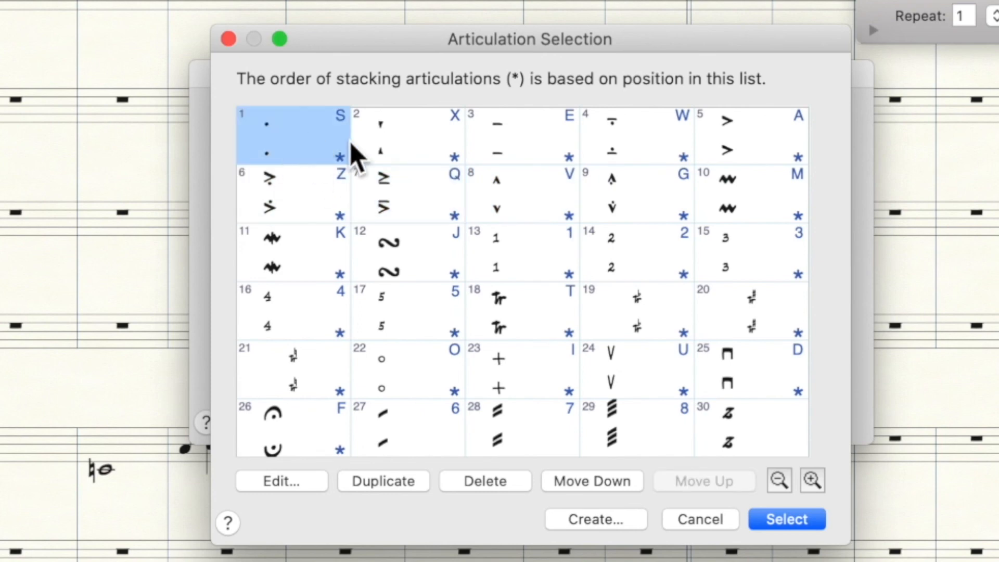
click(783, 517)
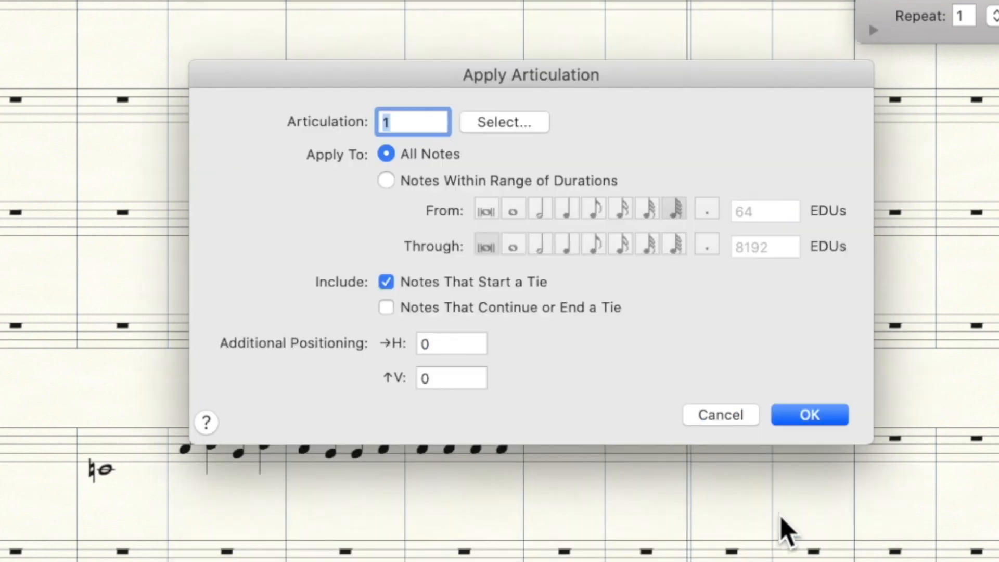
click(811, 409)
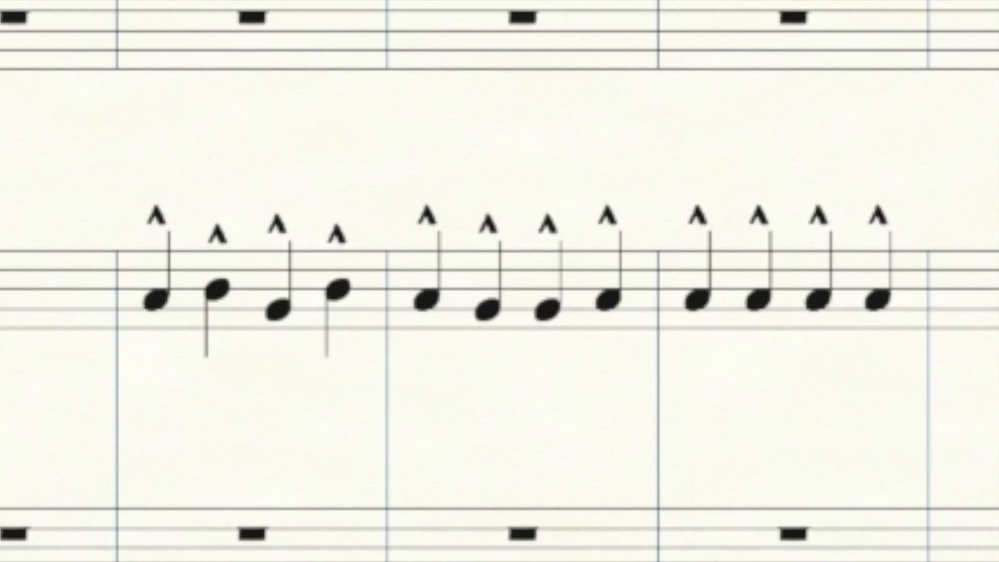
Step: Delete all the marcato articulations above the first trumpet's three measures of quarter notes
drag(143, 130, 978, 325)
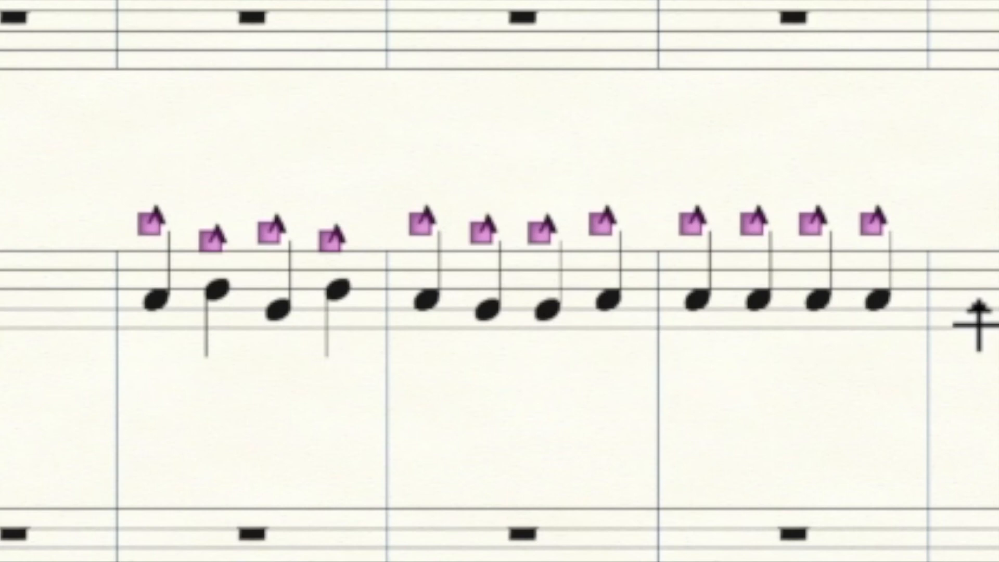
key(Delete)
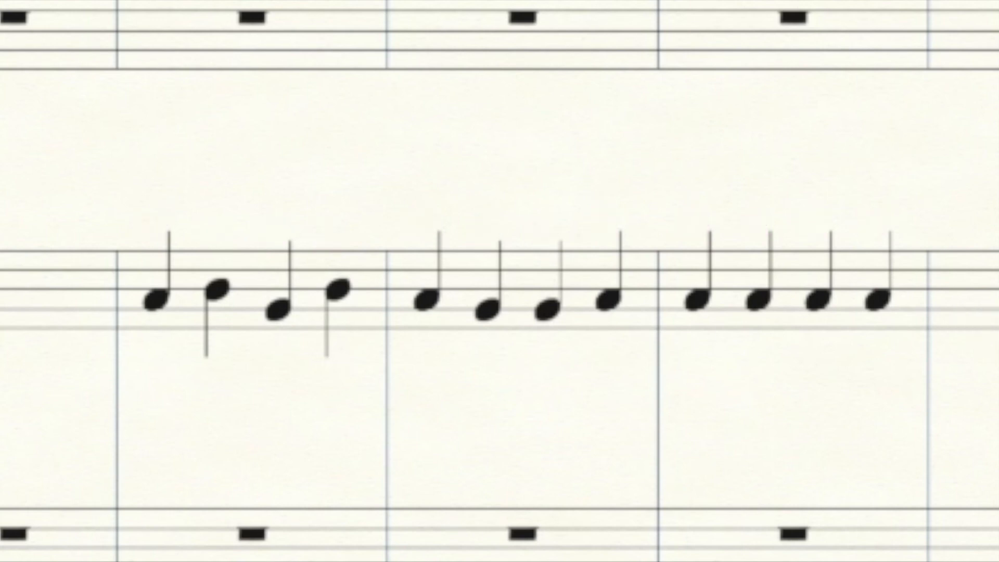
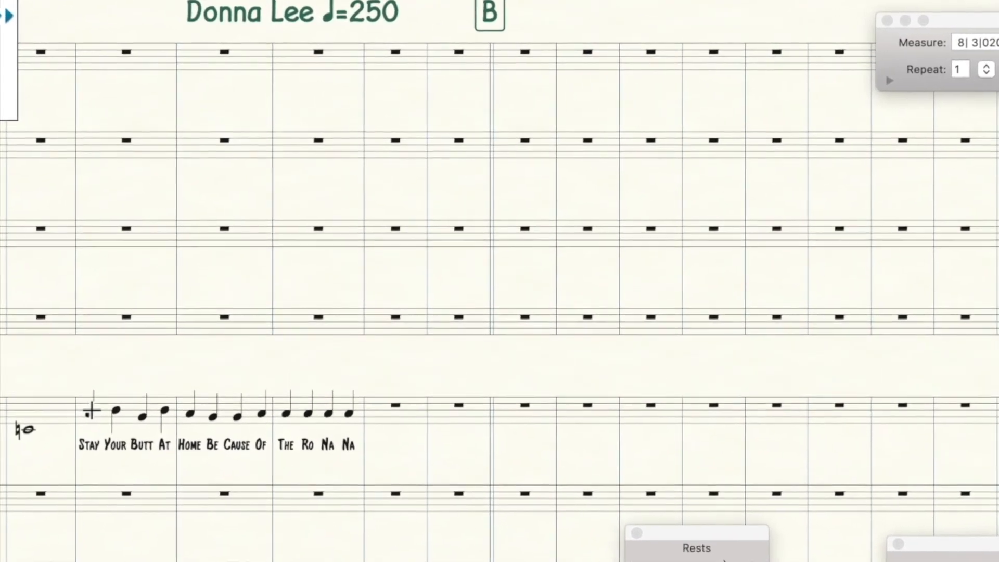
Step: Add the chord symbol A above the first quarter note of measure four in the first trumpet and play the passage back
click(88, 412)
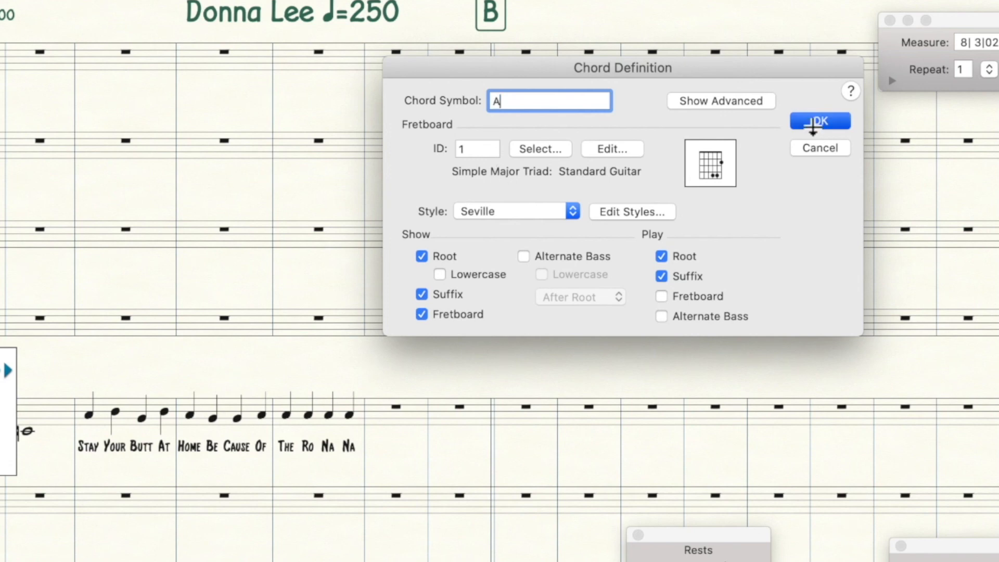
click(813, 124)
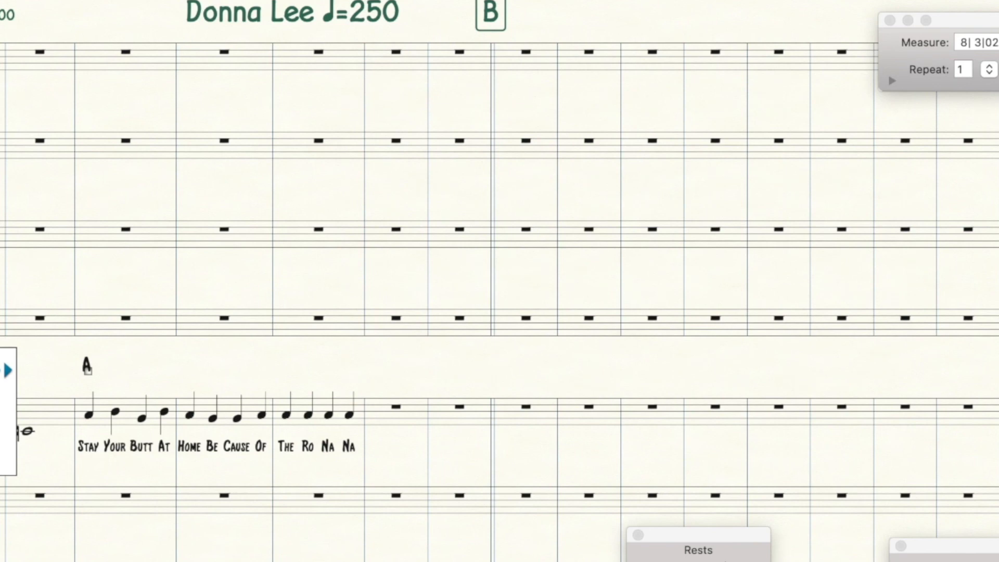
key(space)
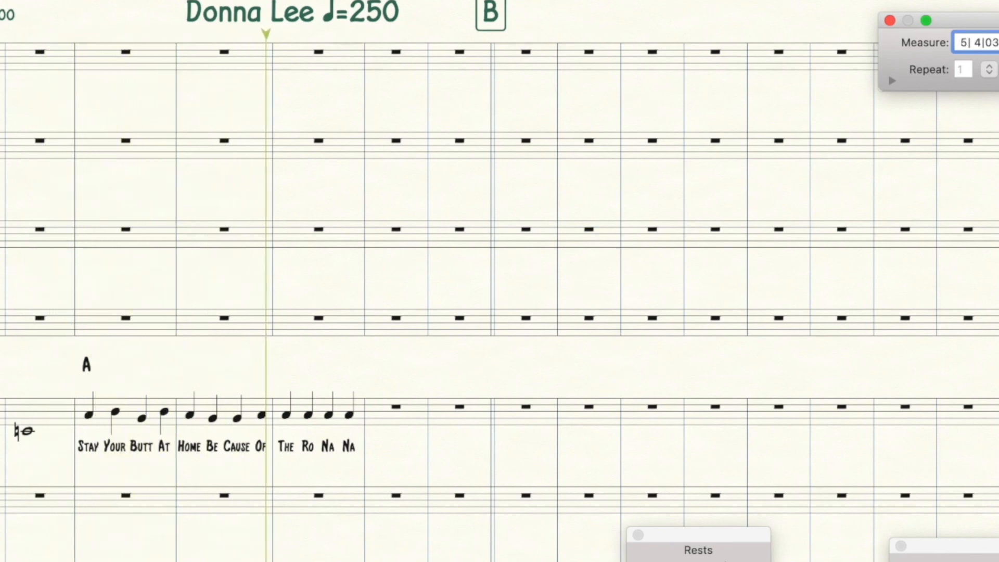
click(205, 405)
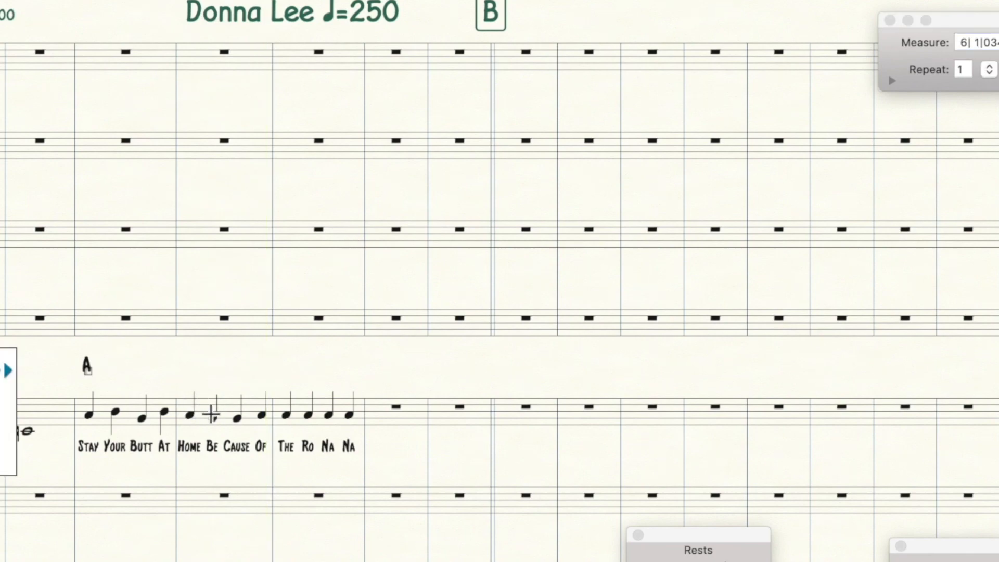
Step: Add a D♯min chord symbol above the first note of measure five in the first trumpet and play the passage back
click(194, 414)
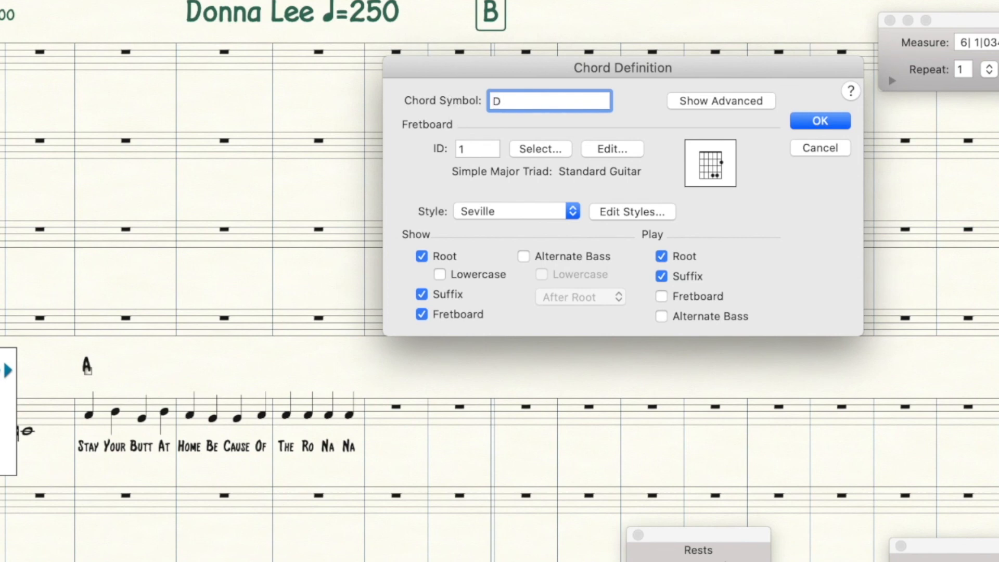
click(796, 121)
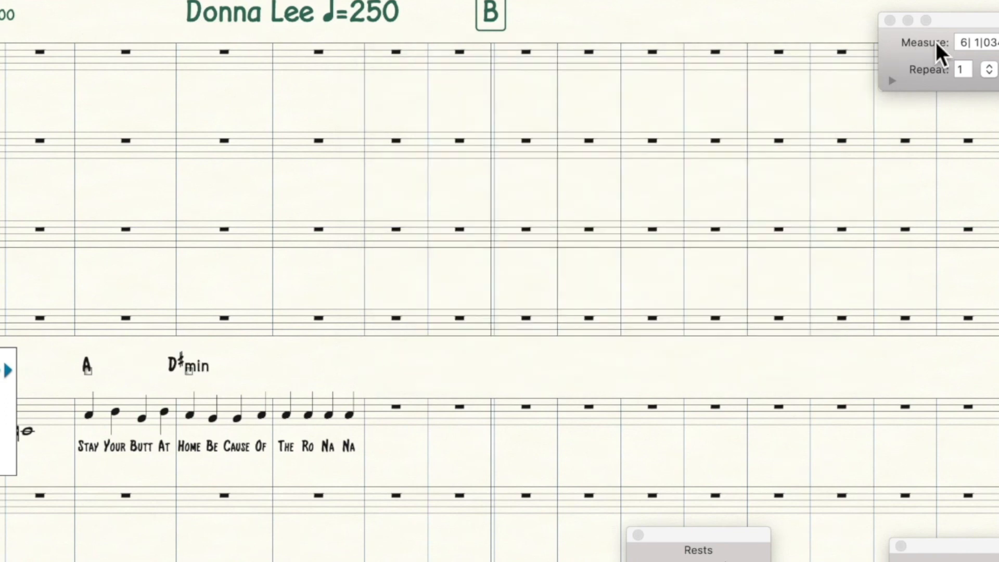
key(space)
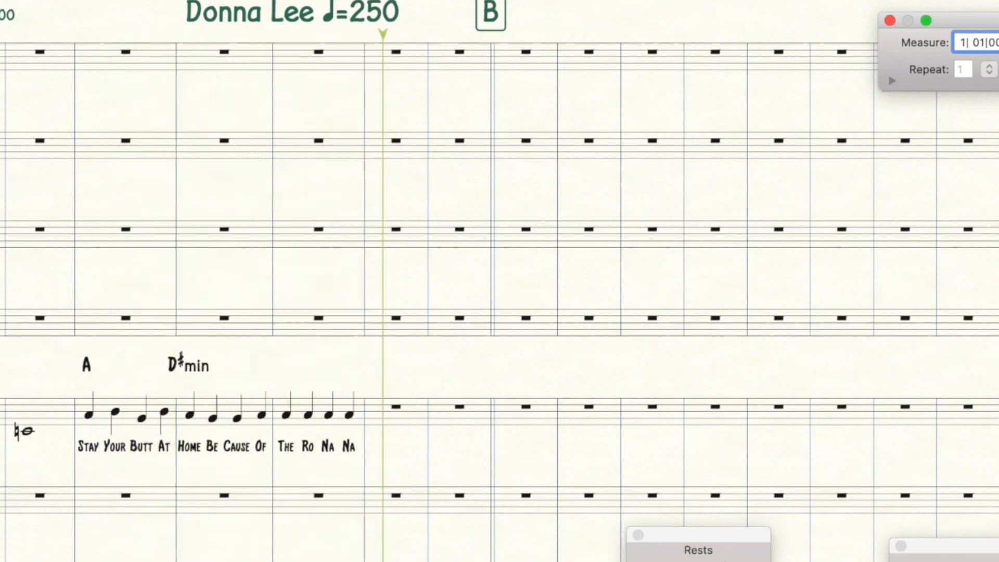
key(space)
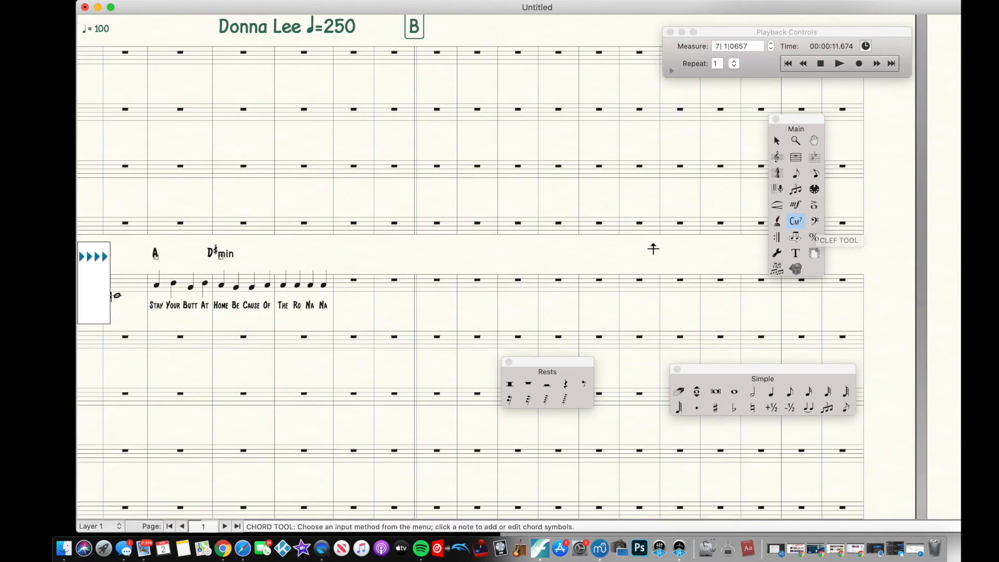
Step: Change the Piccolo staff to alto clef from measure 1 to the next clef change
scroll(466, 250, left, 10)
scroll(465, 250, up, 4)
double_click(380, 182)
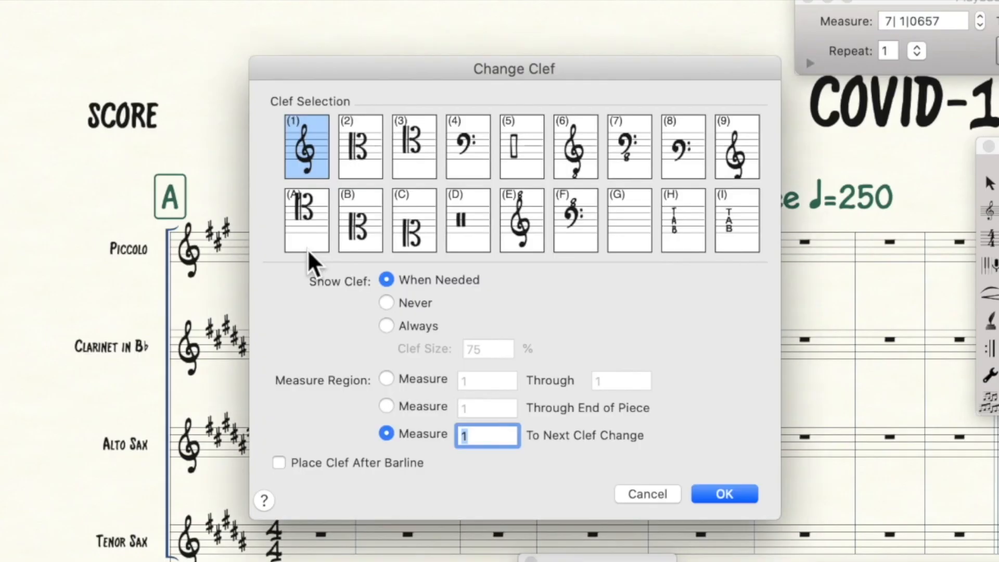
click(364, 155)
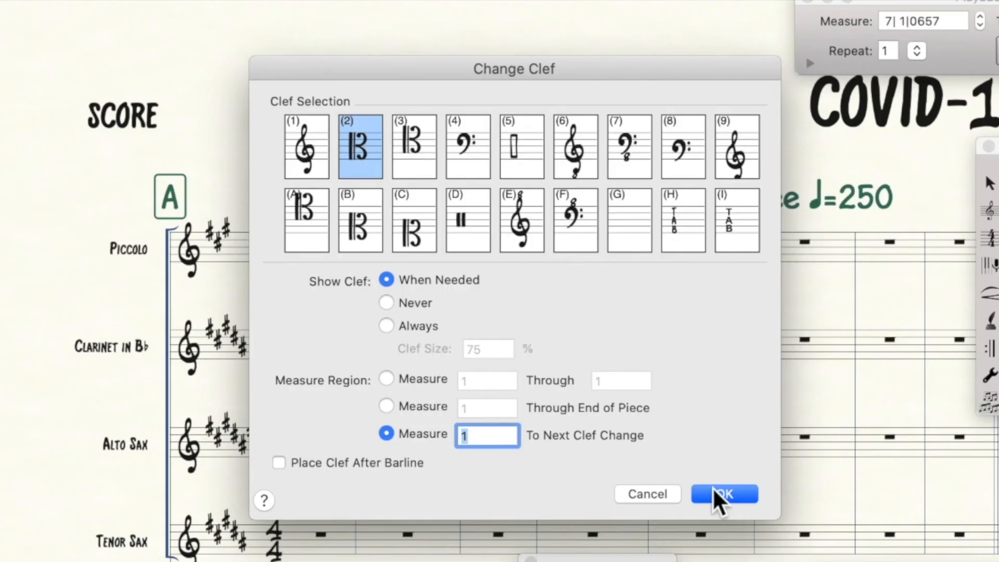
click(716, 493)
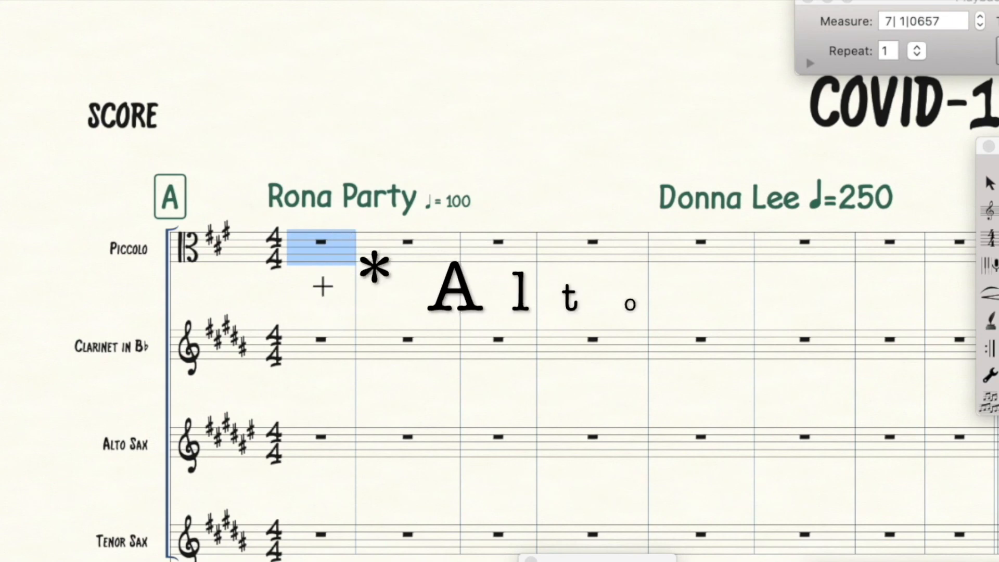
Step: Change the Piccolo staff's clef at measure 1 to the bass clef with an 8 above it
double_click(321, 244)
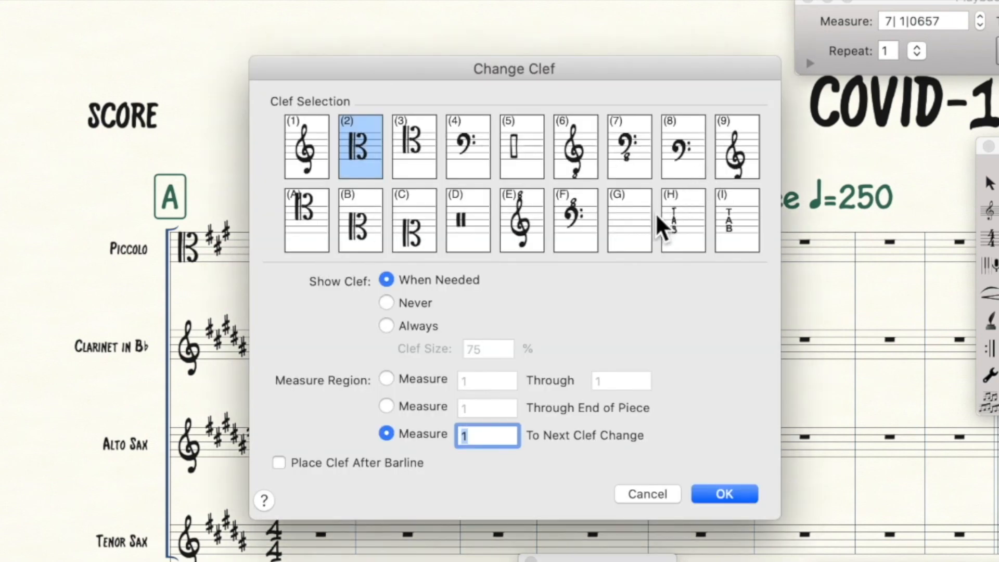
click(576, 219)
key(Return)
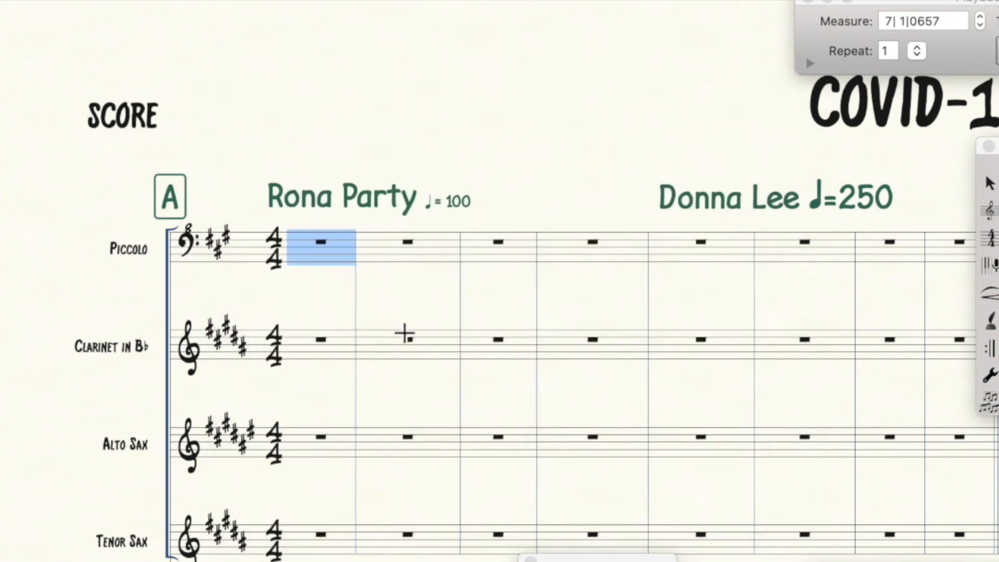
Step: Set the Piccolo staff back to treble clef from measure 1
double_click(312, 263)
click(310, 146)
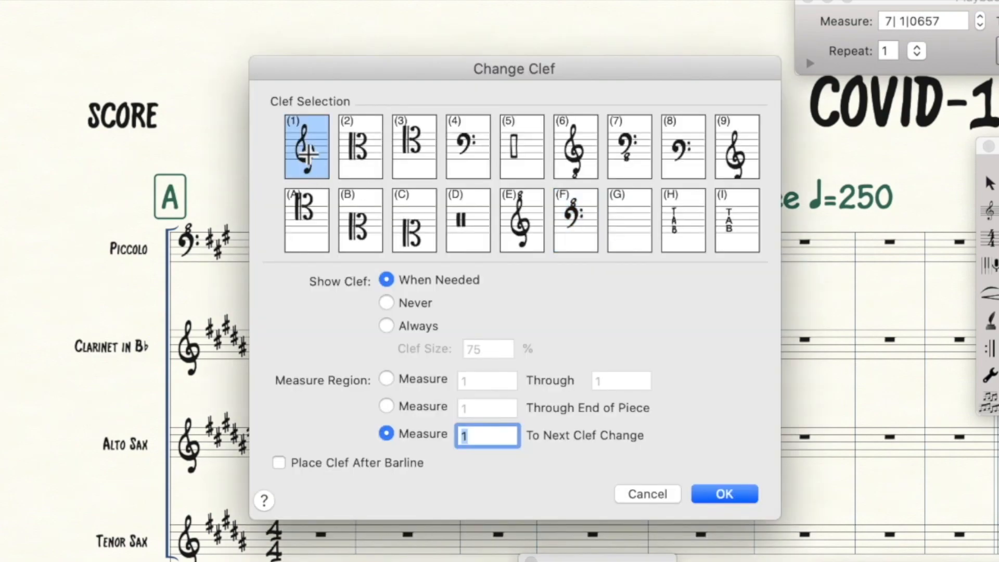
key(Return)
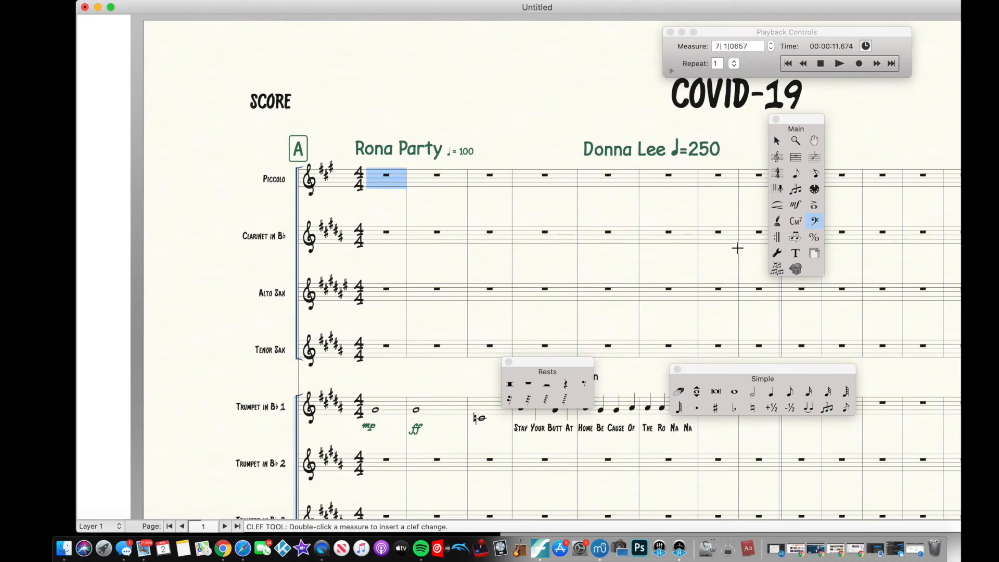
Step: Add a forward repeat at the start of measure four and a backward repeat at the end of measure six, playing the section 2 times
click(777, 237)
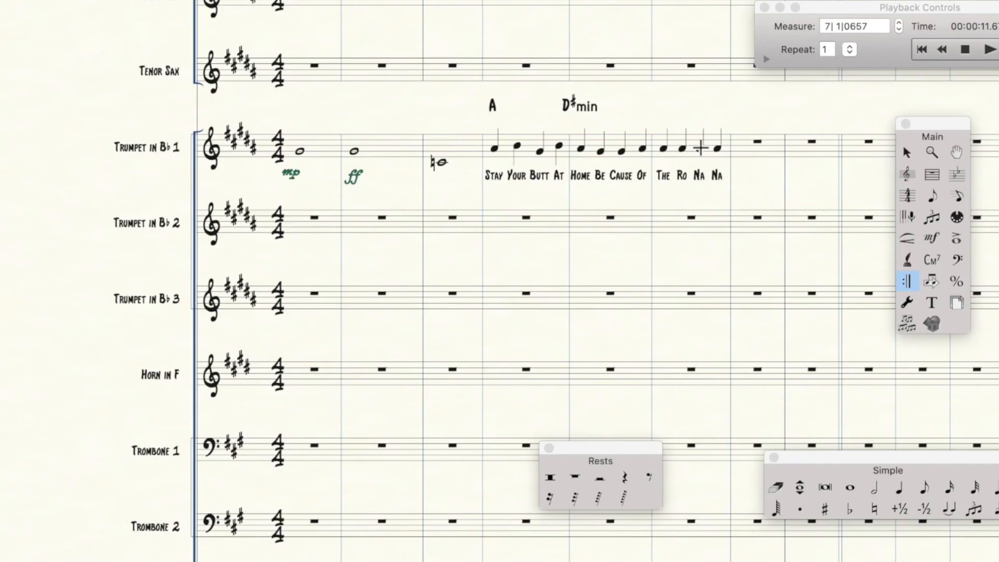
click(671, 402)
double_click(697, 146)
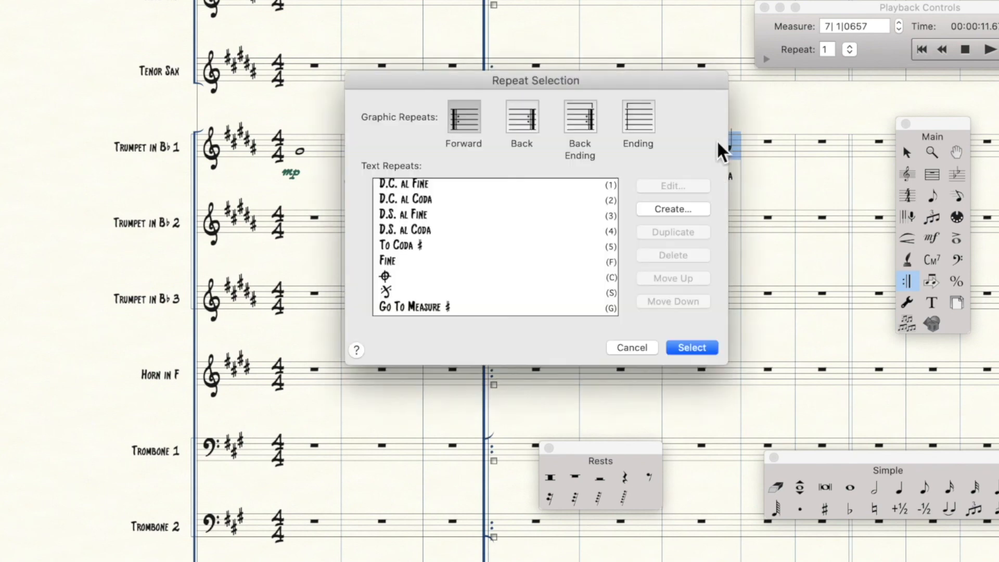
click(523, 113)
click(692, 348)
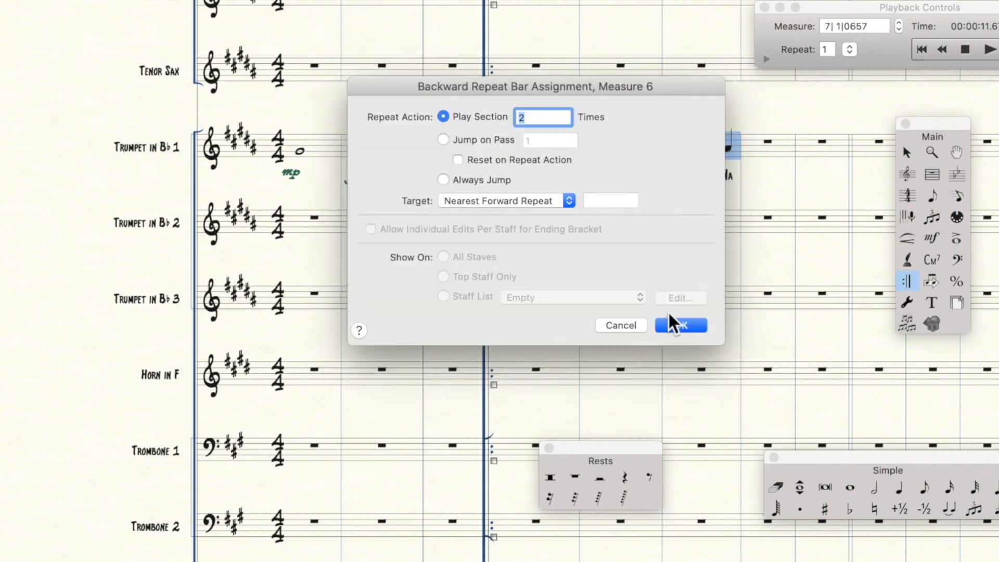
click(672, 322)
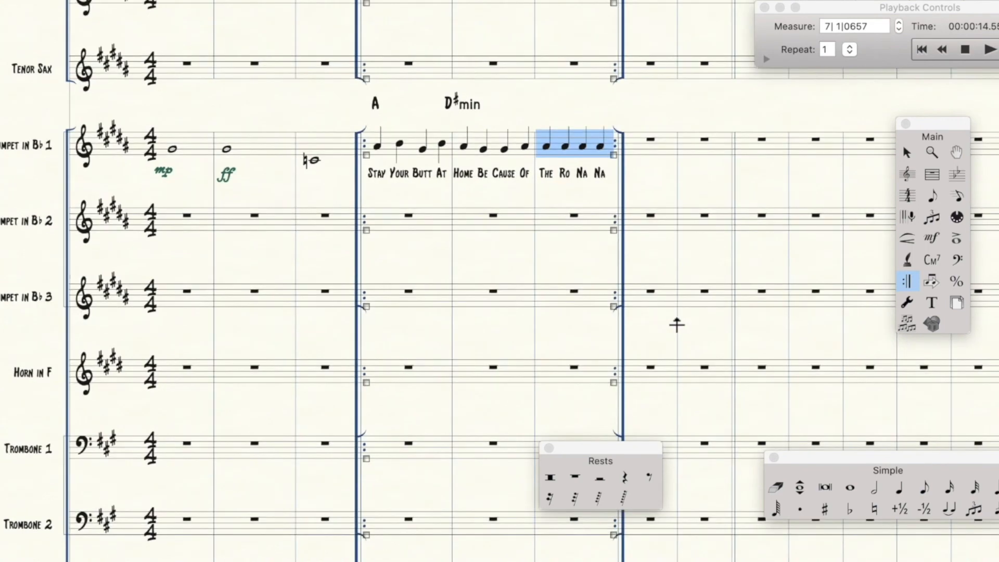
Step: Play back the repeated section and look over the score
click(926, 47)
key(space)
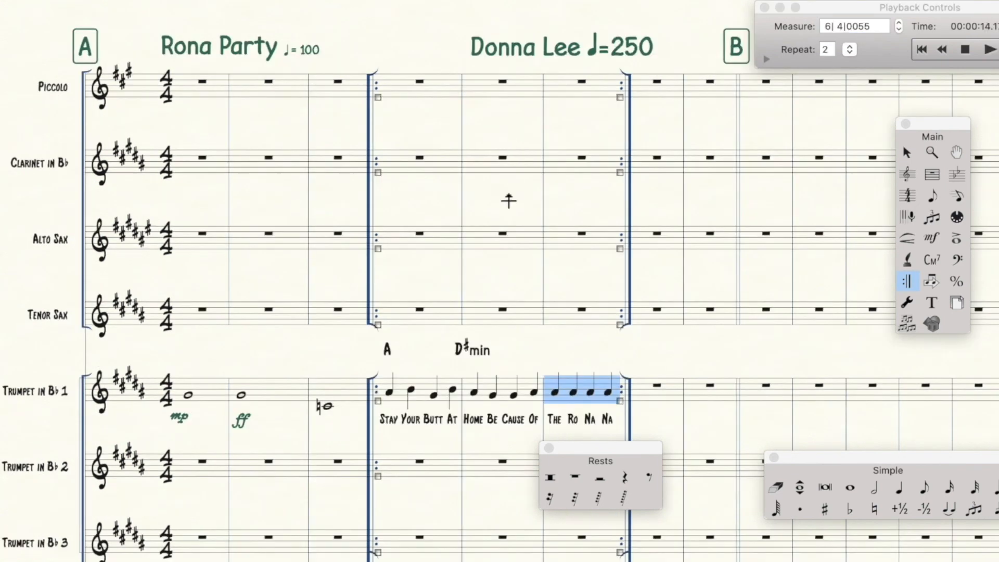
scroll(499, 259, down, 7)
scroll(498, 259, up, 10)
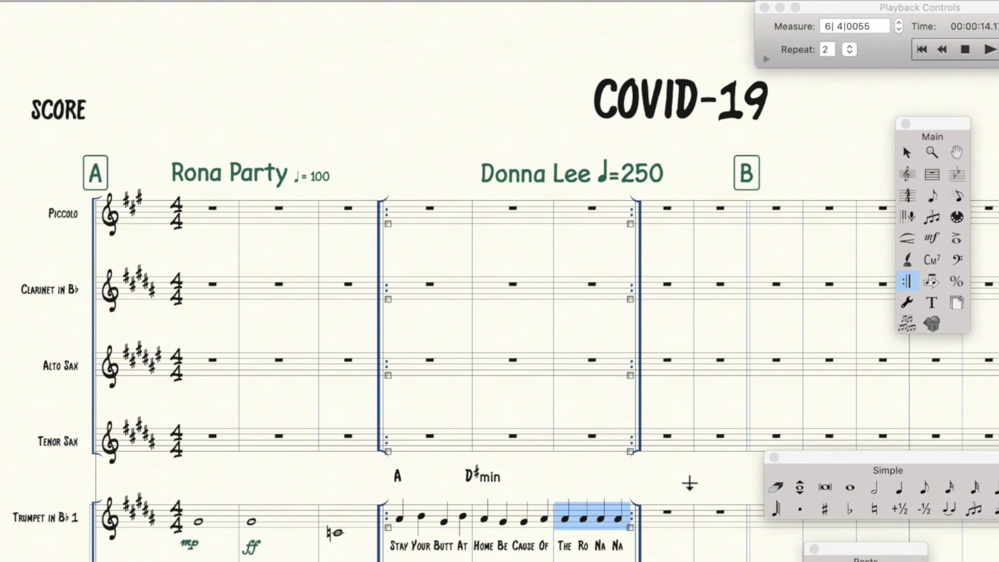
Step: Create a first and second ending at measure six, the last measure of the repeated section
click(664, 489)
click(593, 213)
click(685, 281)
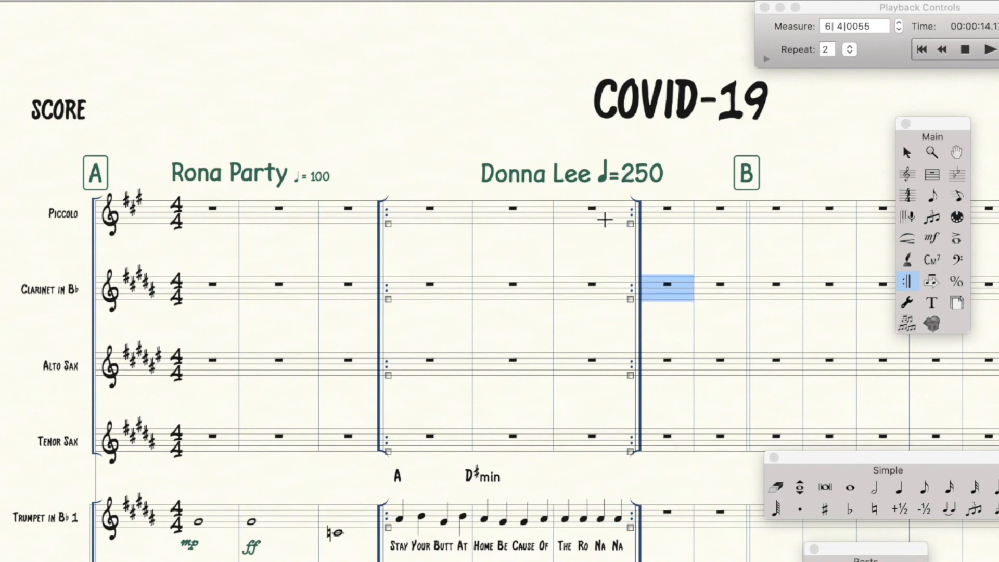
right_click(577, 215)
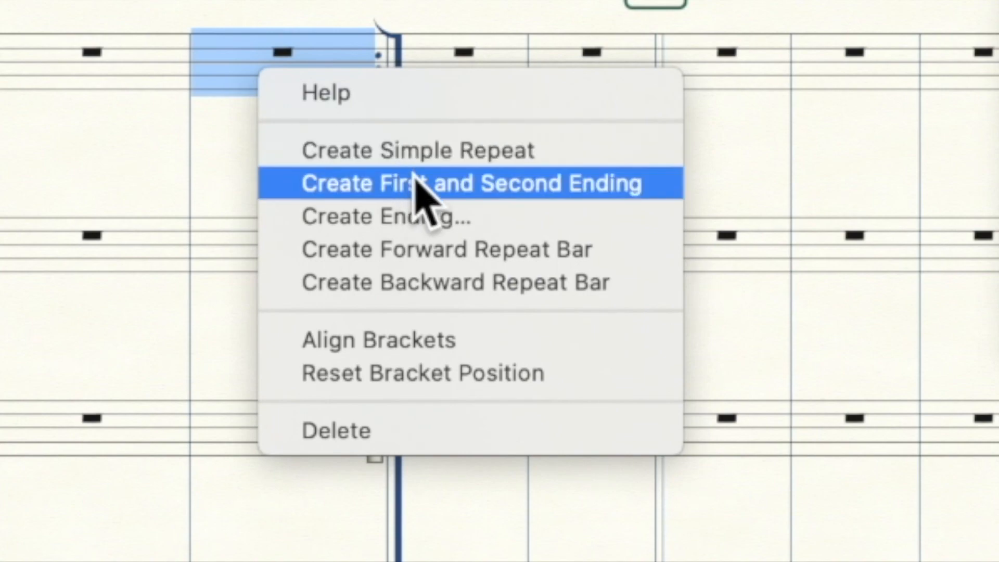
click(419, 190)
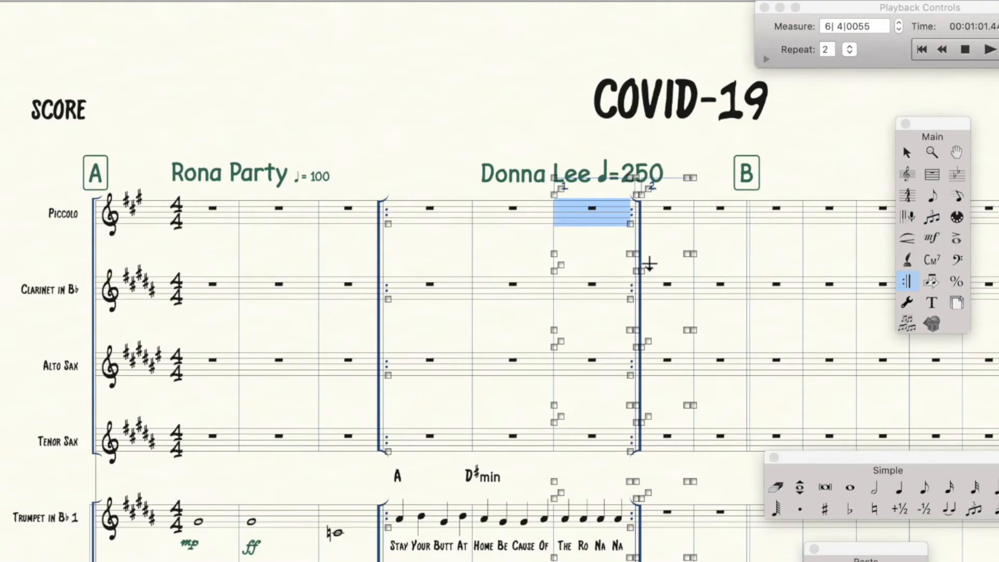
Step: Add a whole note in measure seven of Trumpet 1 and play back the repeat with both endings
scroll(714, 463, down, 3)
click(850, 487)
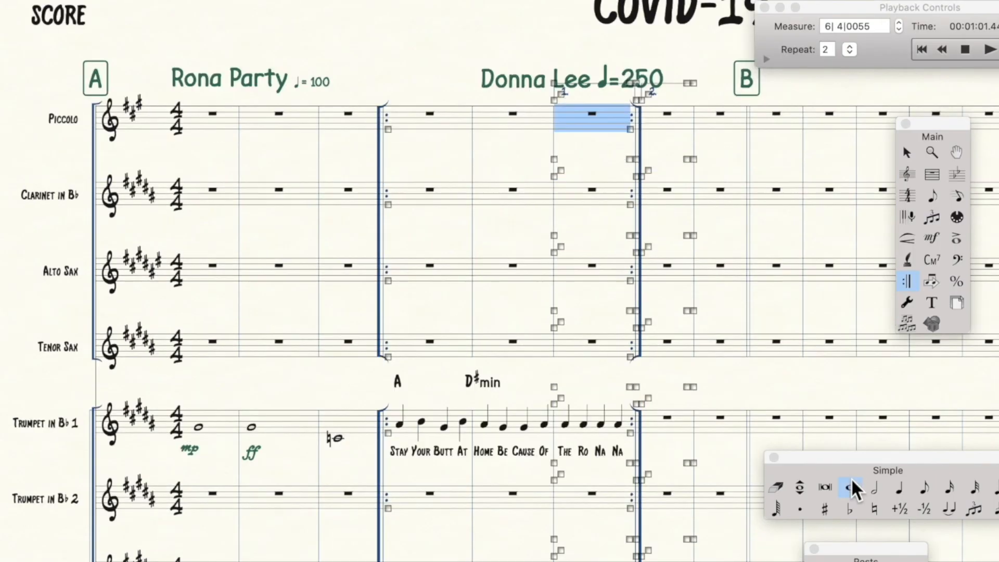
click(914, 43)
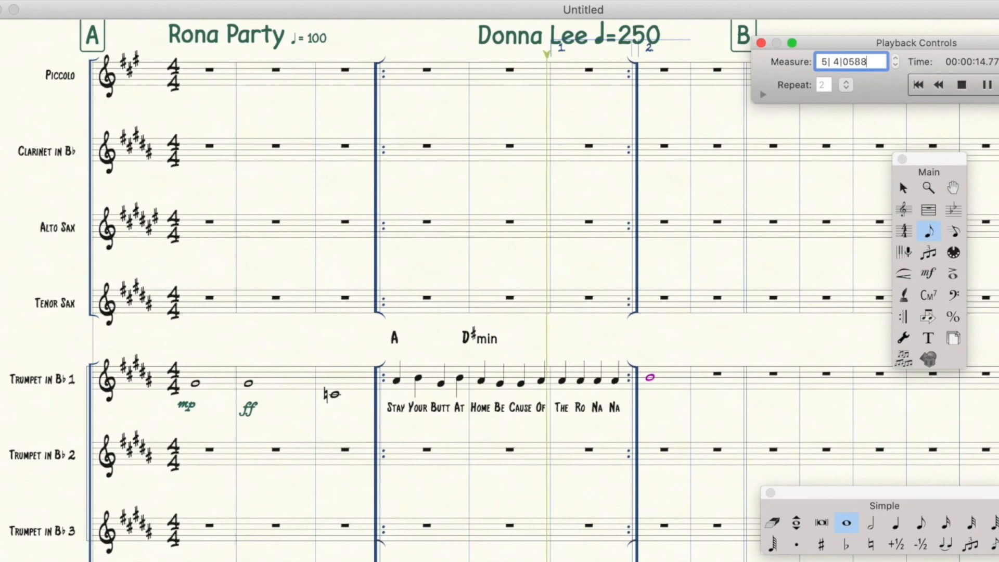
key(space)
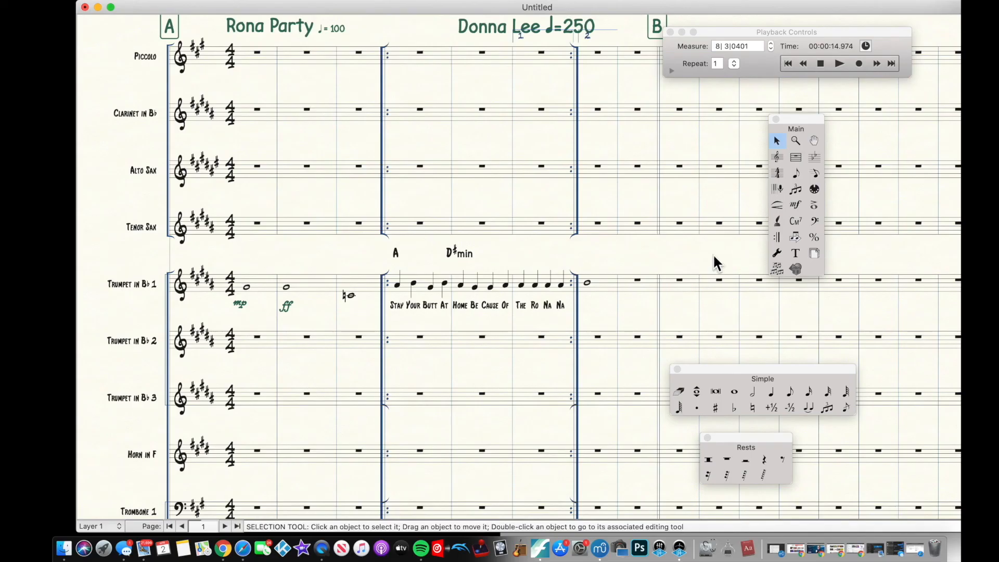
Step: Try rearranging the four quarter notes in measure five of Trumpet 1 by moving noteheads onto other notes
click(794, 239)
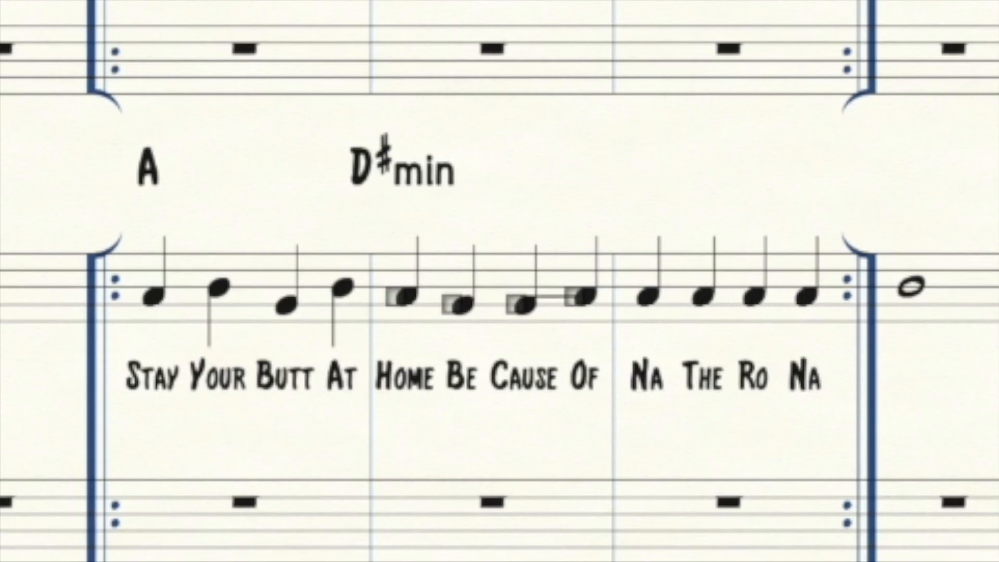
click(575, 297)
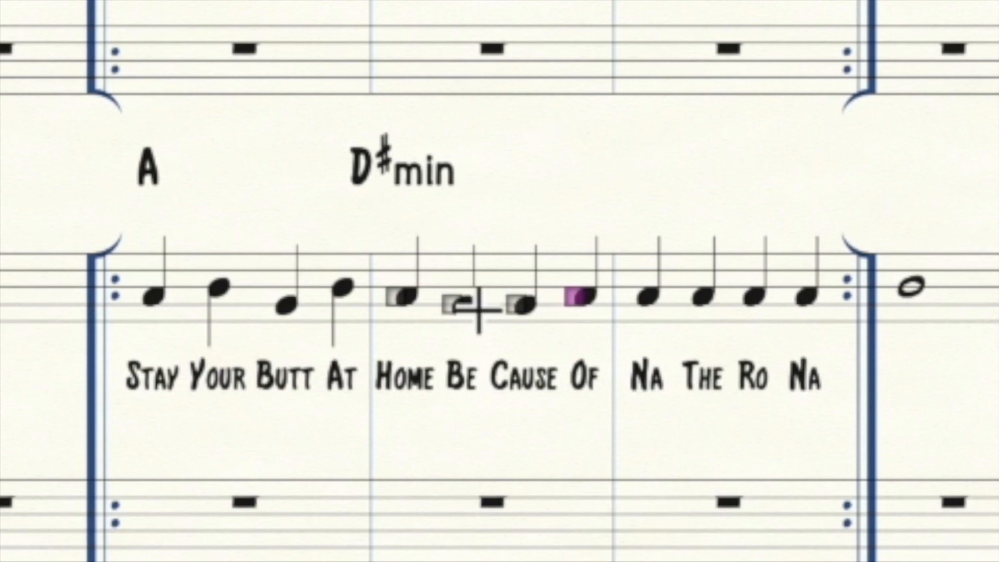
mouse_move(577, 298)
mouse_down()
mouse_move(460, 311)
mouse_move(465, 303)
mouse_move(573, 307)
mouse_up()
drag(456, 295, 571, 309)
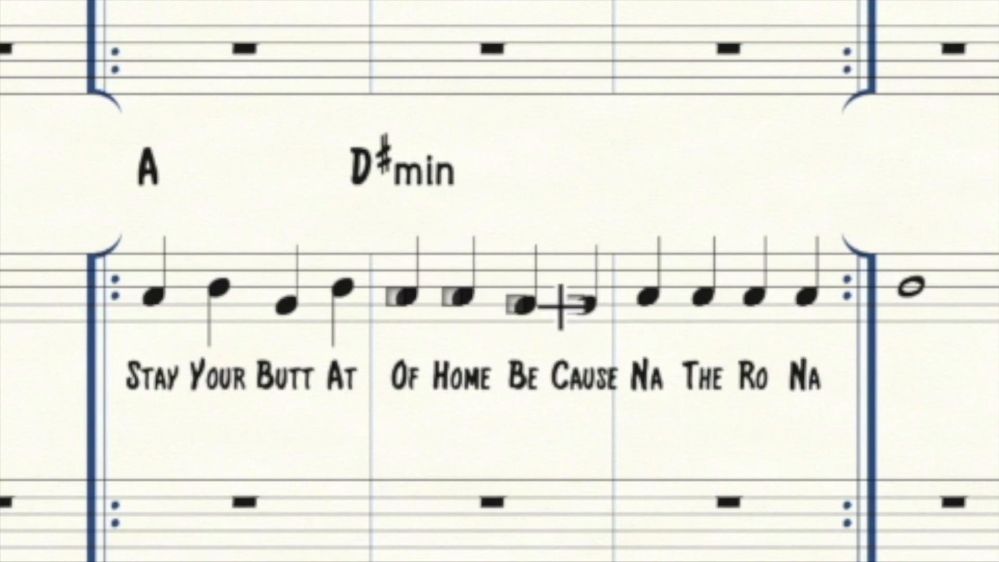
drag(520, 306, 429, 292)
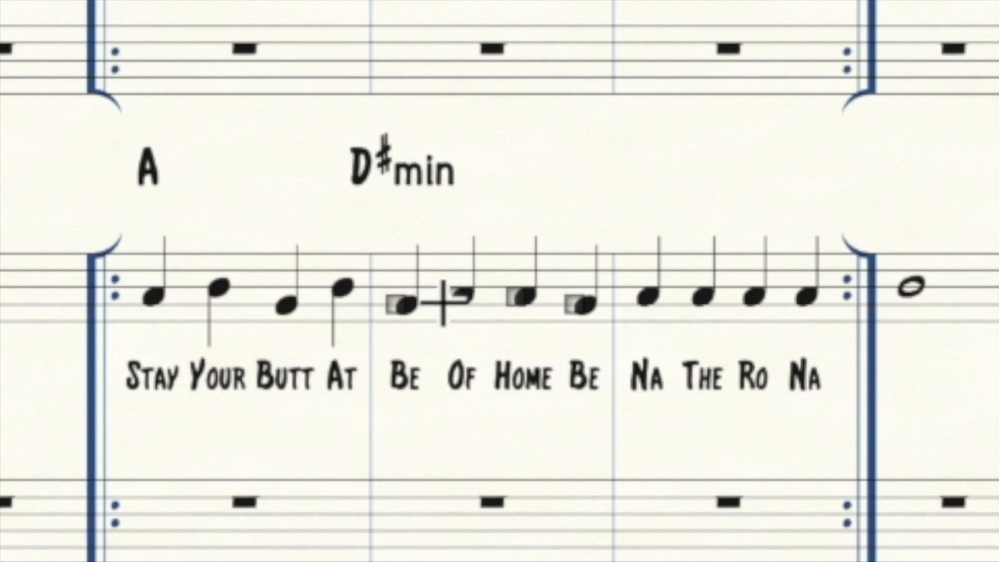
drag(405, 313, 481, 317)
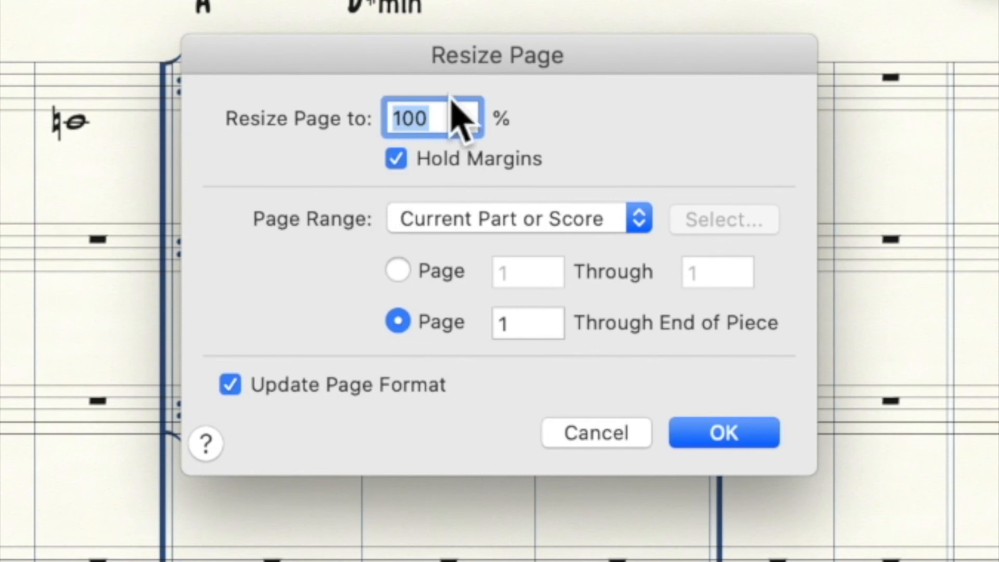
Step: Resize the score's pages to 60%, from page 1 through the end of the piece, and look over the layout
text(60)
click(716, 439)
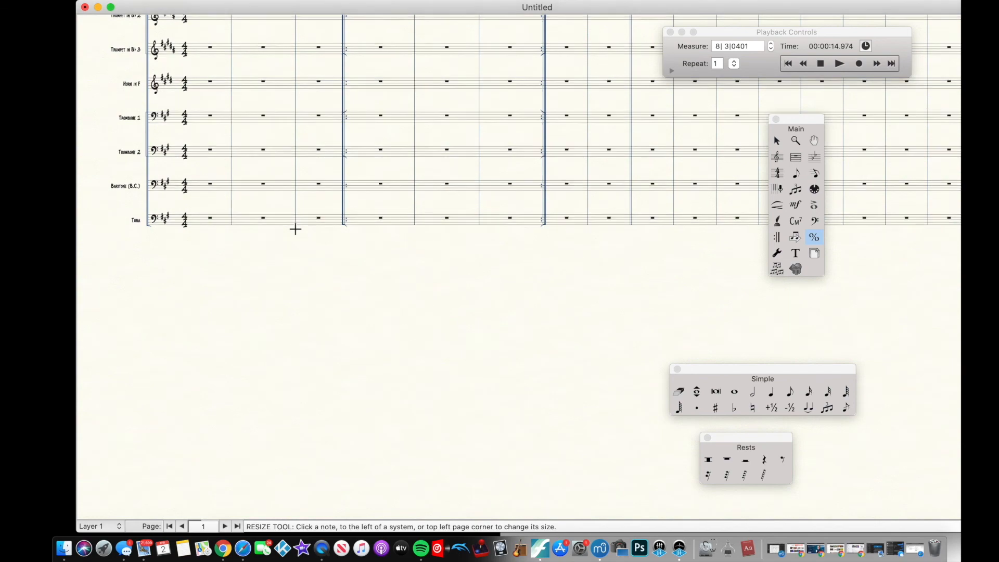
scroll(295, 229, down, 2)
scroll(295, 229, right, 3)
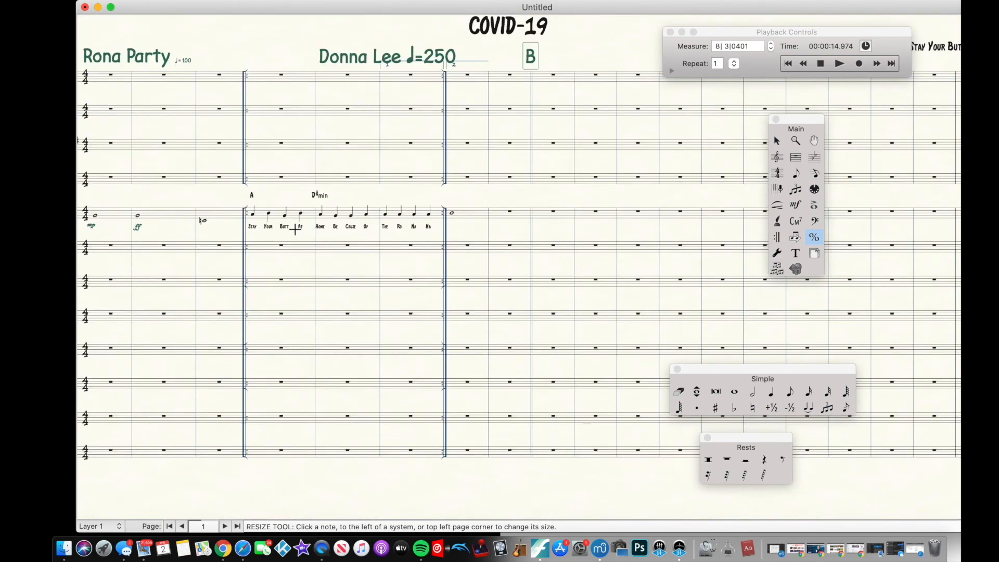
scroll(295, 228, down, 6)
scroll(295, 229, right, 9)
Step: Resize the score's pages to 40%, holding margins, from page 1 through the end of the piece
click(709, 183)
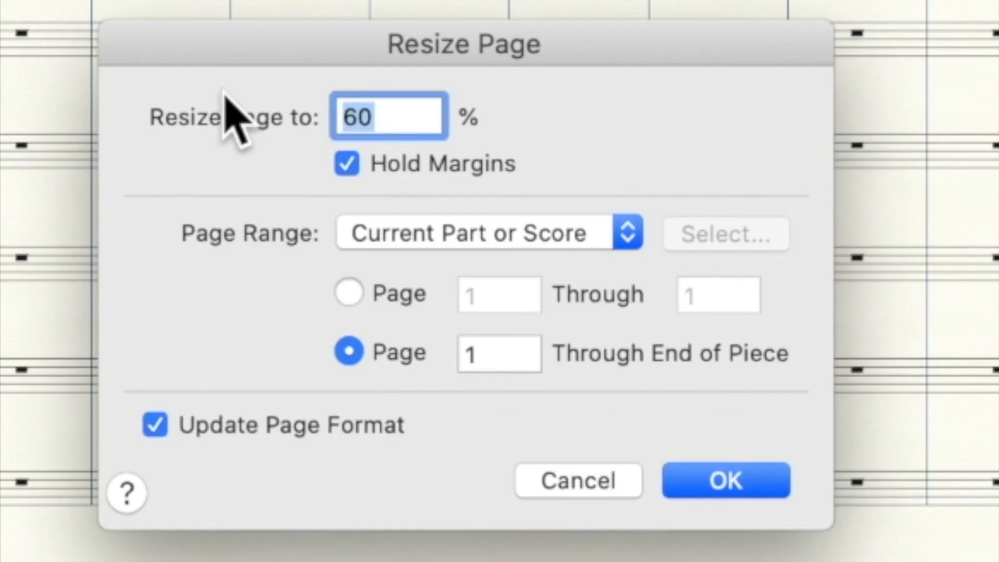
text(40)
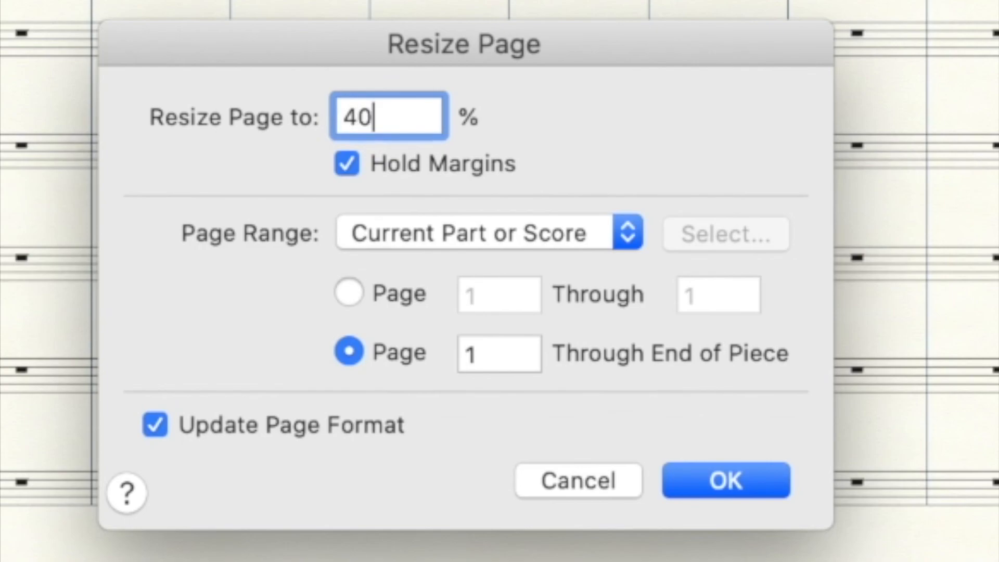
key(Return)
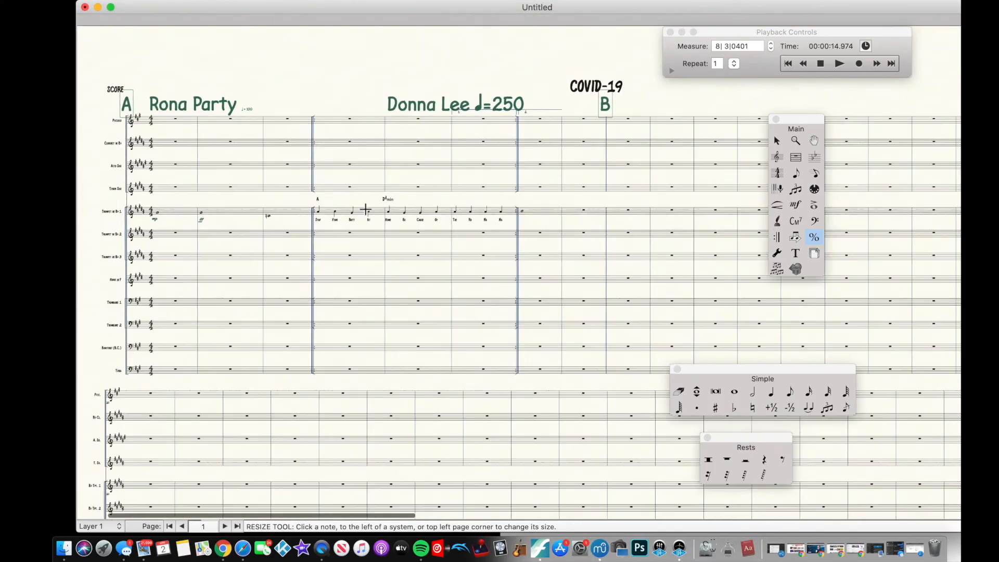
Step: Try resizing the score's pages to 140%, look over the layout and undo the page resizing
click(122, 204)
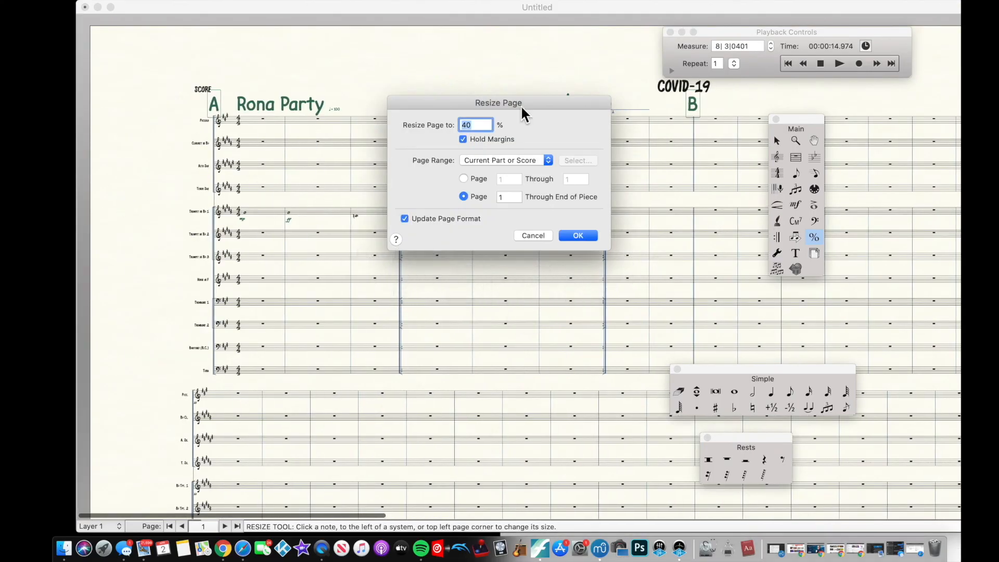
text(14)
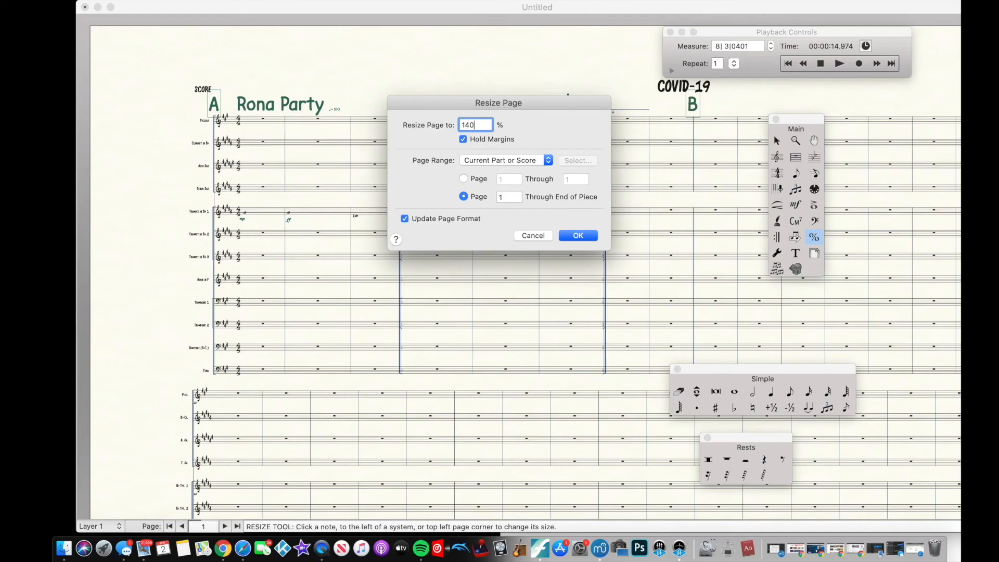
key(Return)
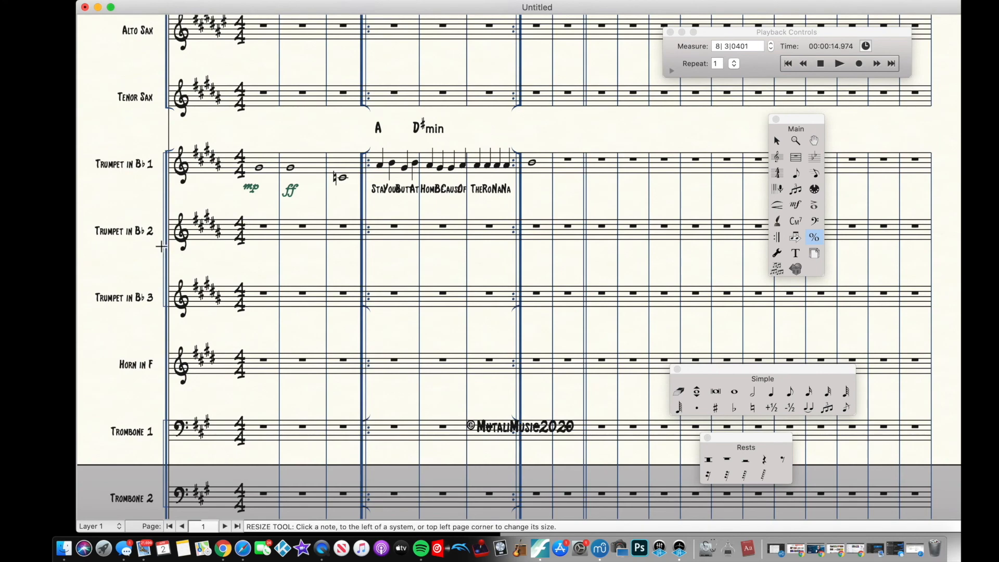
scroll(161, 246, down, 2)
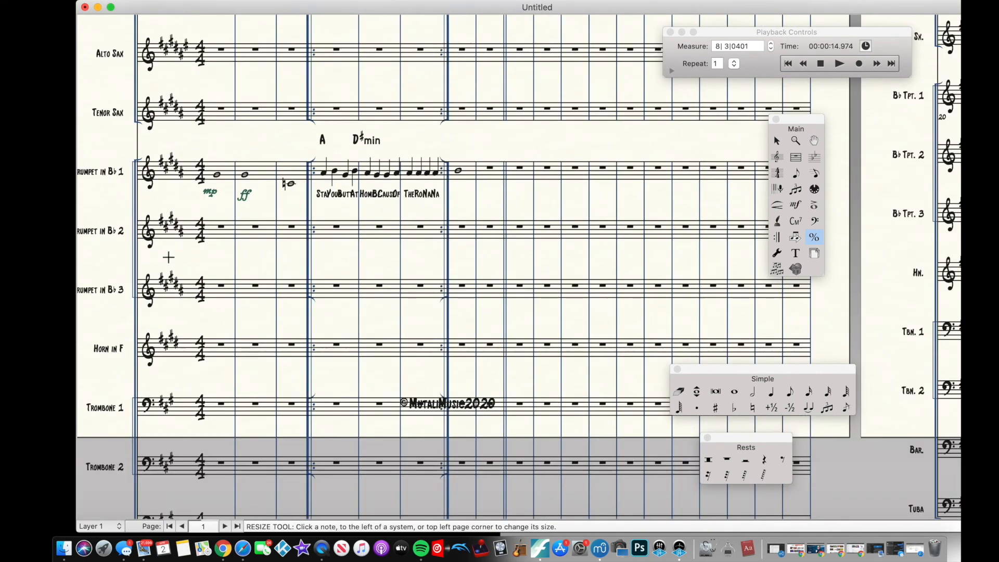
scroll(446, 299, down, 3)
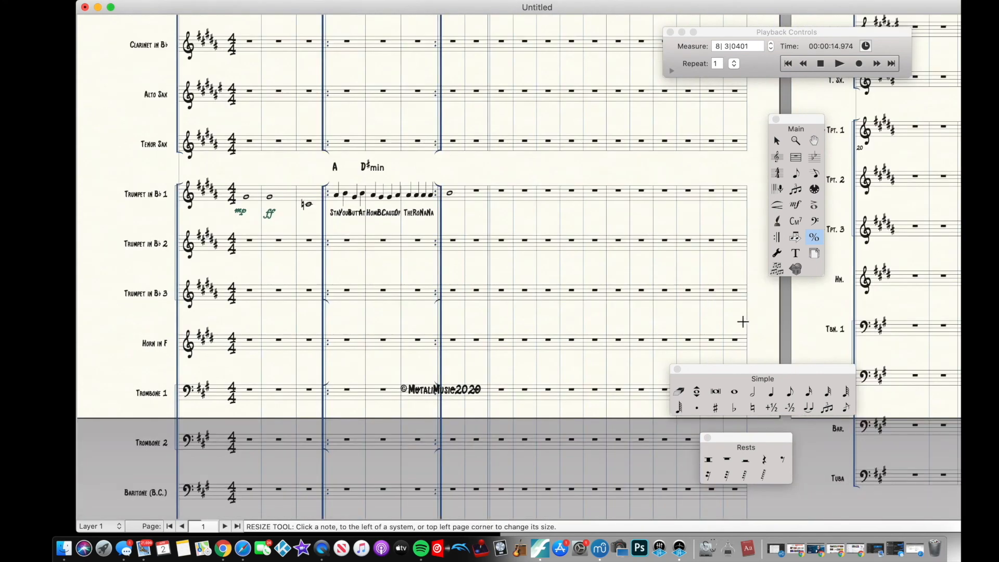
key(super+z)
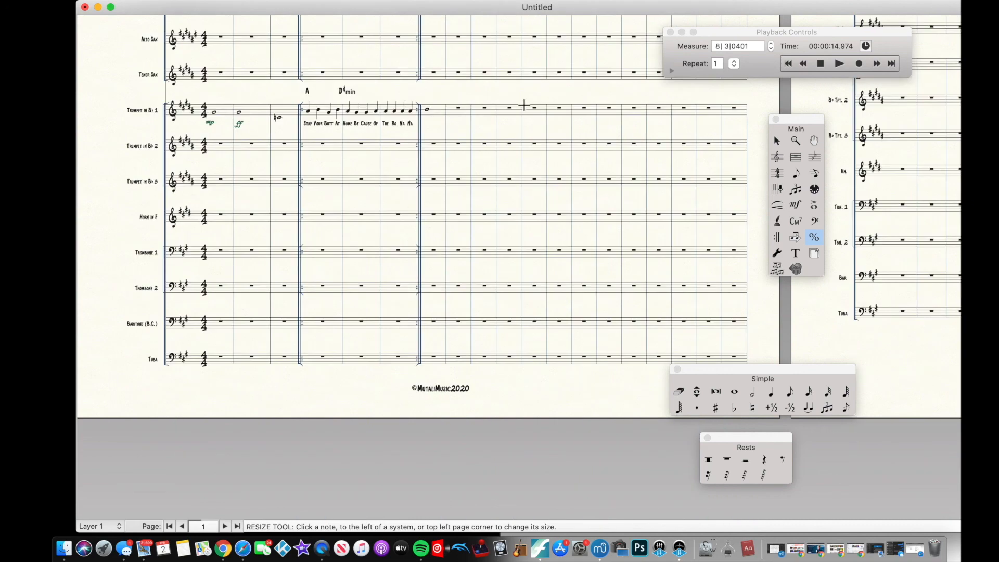
Step: Nudge the first note of measure four in Trumpet 1 horizontally with the Note Position tool
click(777, 253)
scroll(397, 214, up, 1)
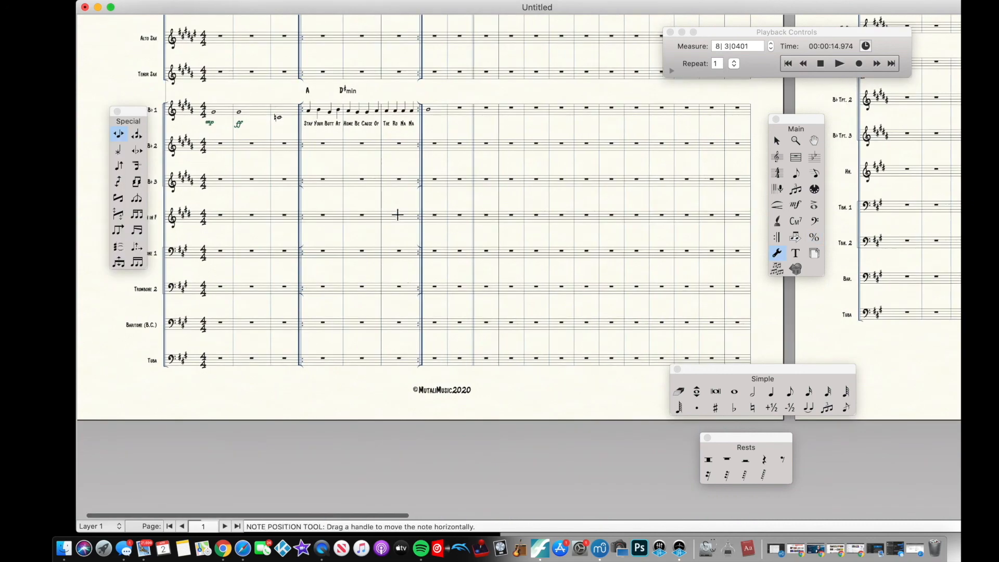
scroll(397, 214, up, 2)
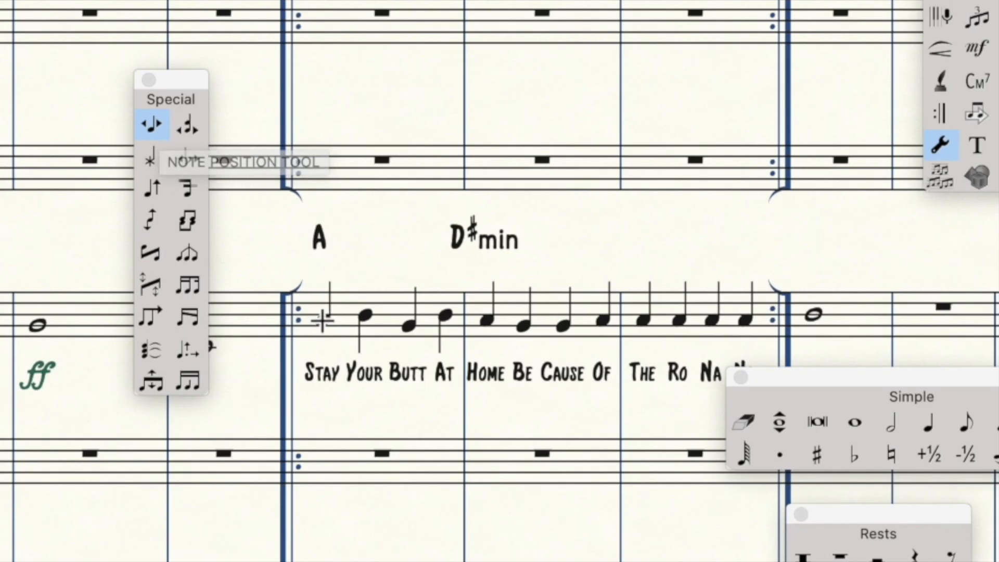
mouse_move(323, 263)
mouse_down()
mouse_move(341, 263)
mouse_move(325, 262)
mouse_up()
Step: Shift the second notehead of measure four in Trumpet 1 horizontally with the Notehead Position tool
click(186, 124)
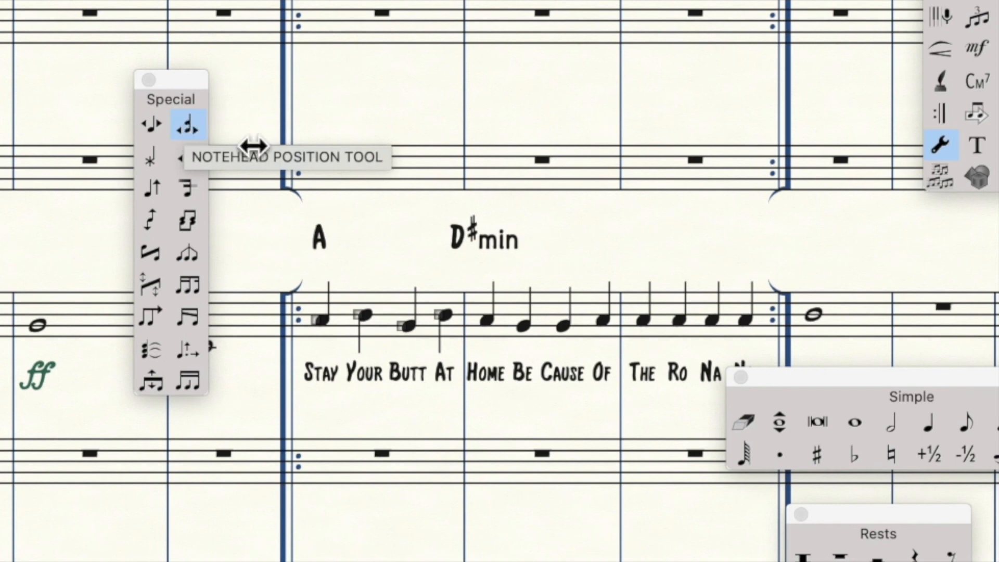
click(359, 314)
mouse_move(359, 314)
mouse_down()
mouse_move(334, 314)
mouse_move(371, 314)
mouse_move(339, 314)
mouse_move(358, 315)
mouse_up()
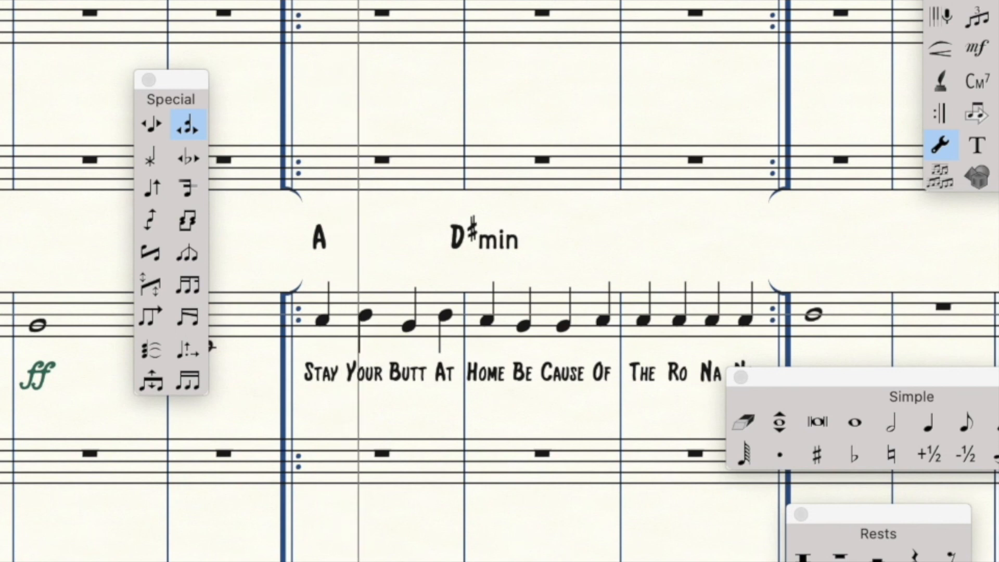
drag(374, 282, 374, 282)
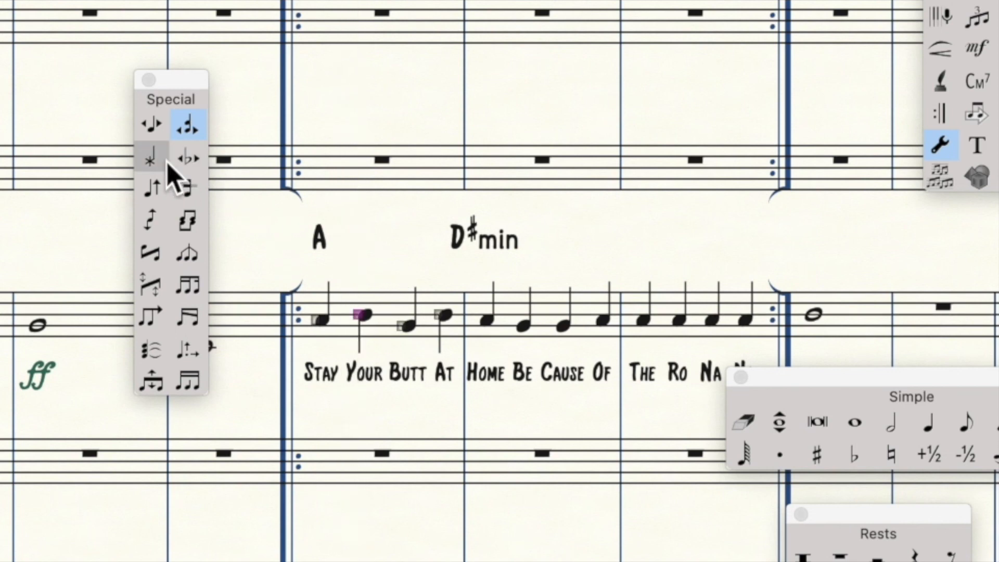
Step: Replace the second notehead of measure four in Trumpet 1 with the inverted triangle symbol, number 198, using the Note Shape tool
click(151, 158)
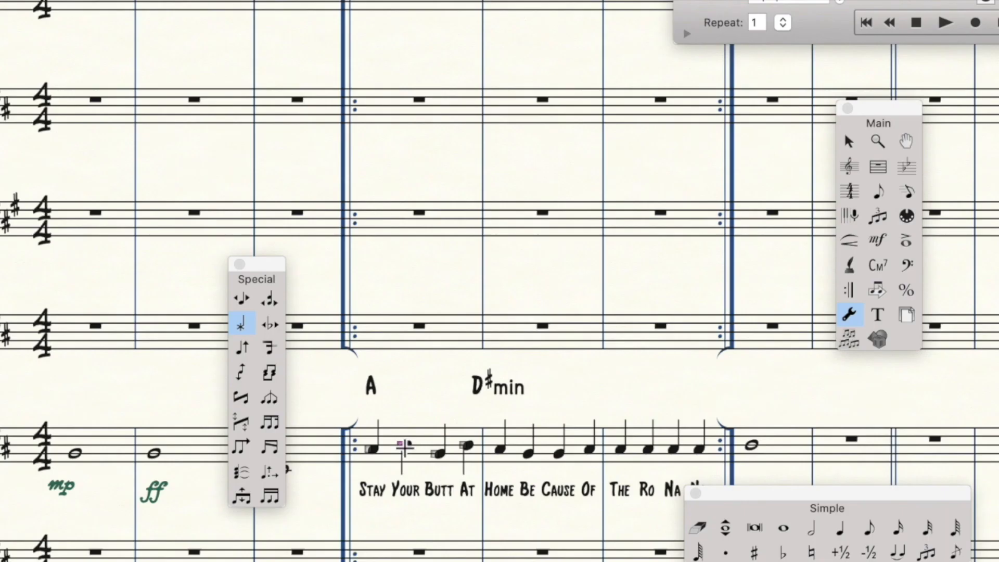
click(405, 447)
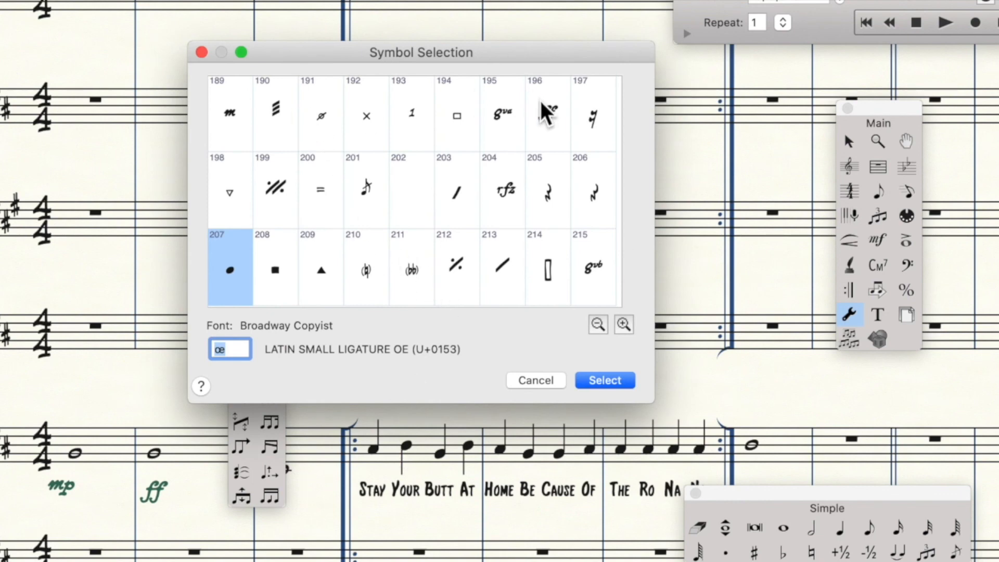
click(239, 196)
click(582, 380)
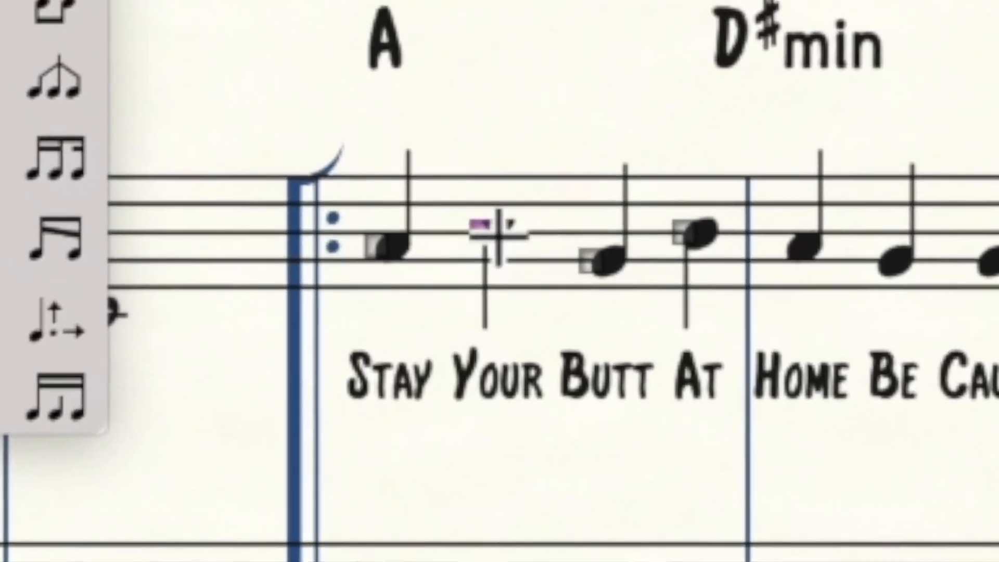
Step: Change the same notehead's shape to the treble clef symbol, number 241
double_click(426, 375)
scroll(494, 250, down, 4)
click(548, 268)
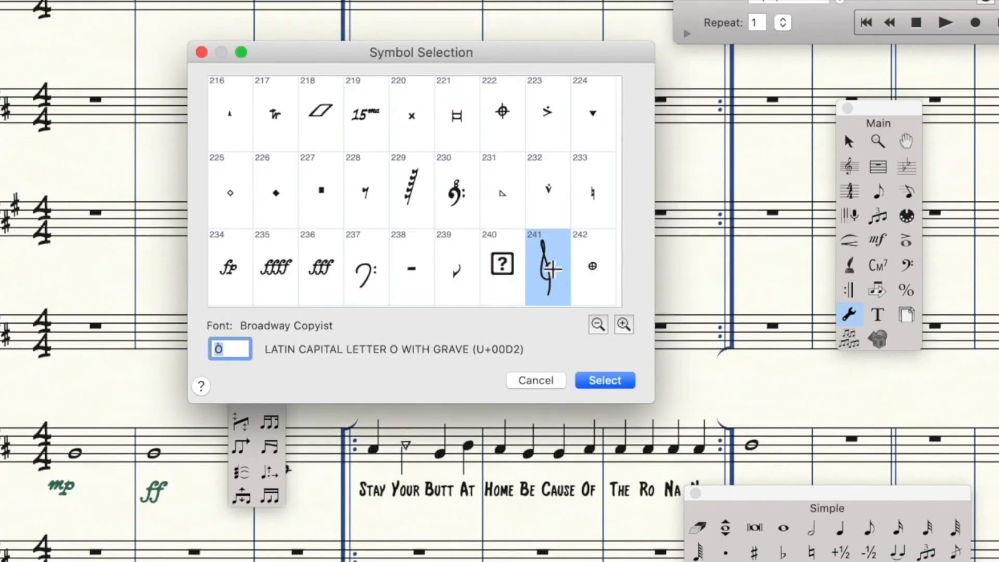
double_click(551, 271)
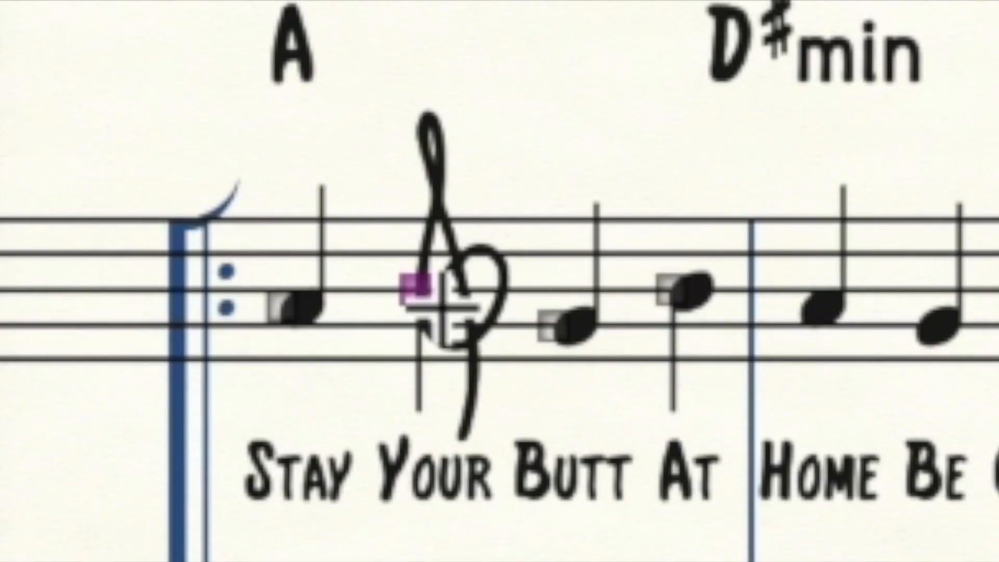
Step: Replace the treble clef notehead in measure four of Trumpet 1 with an asterisk symbol
double_click(406, 450)
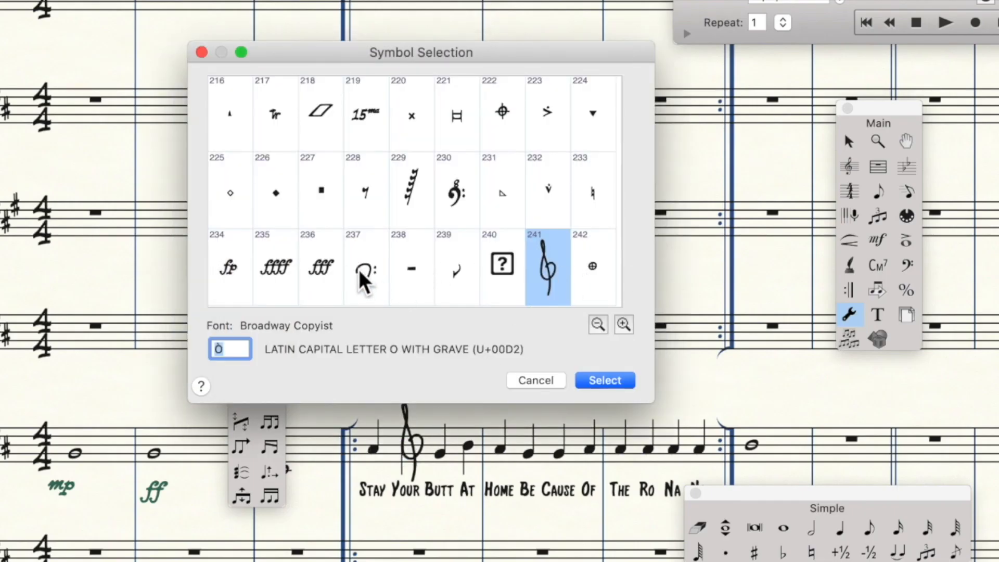
click(333, 268)
double_click(335, 269)
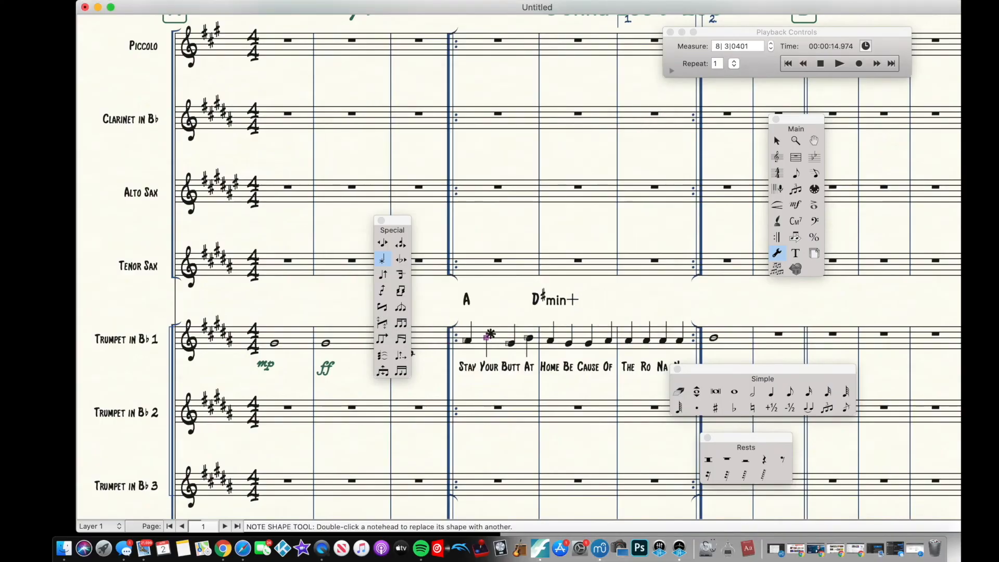
Step: Shift the natural sign in measure three of Trumpet 1 further left of its note with the Accidental Mover tool
click(270, 325)
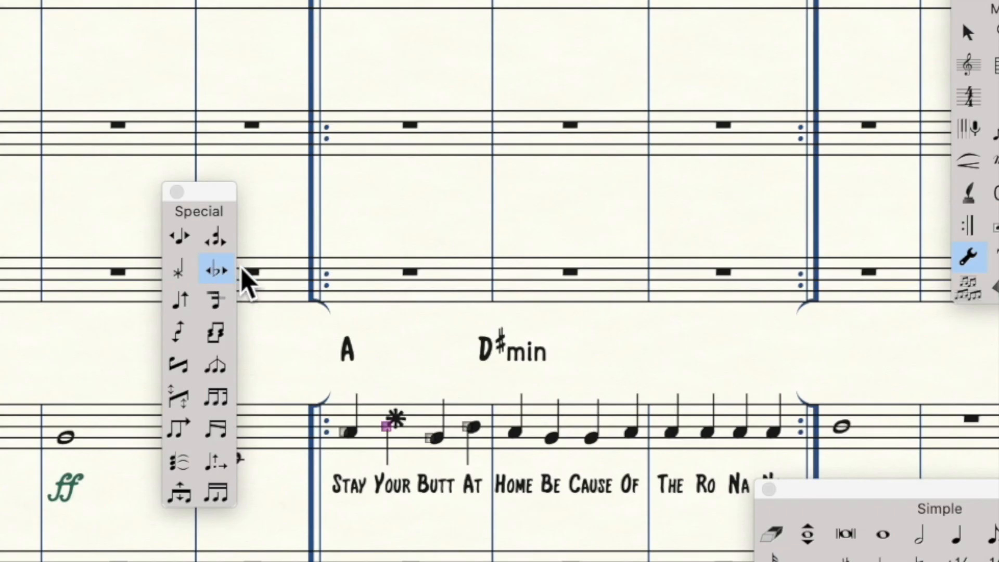
drag(203, 194, 242, 45)
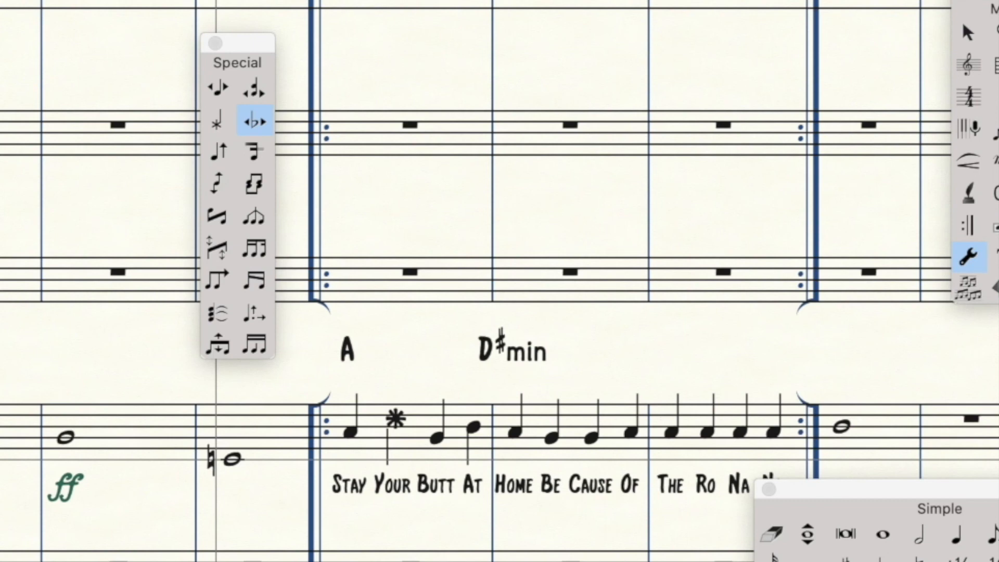
drag(229, 458, 215, 460)
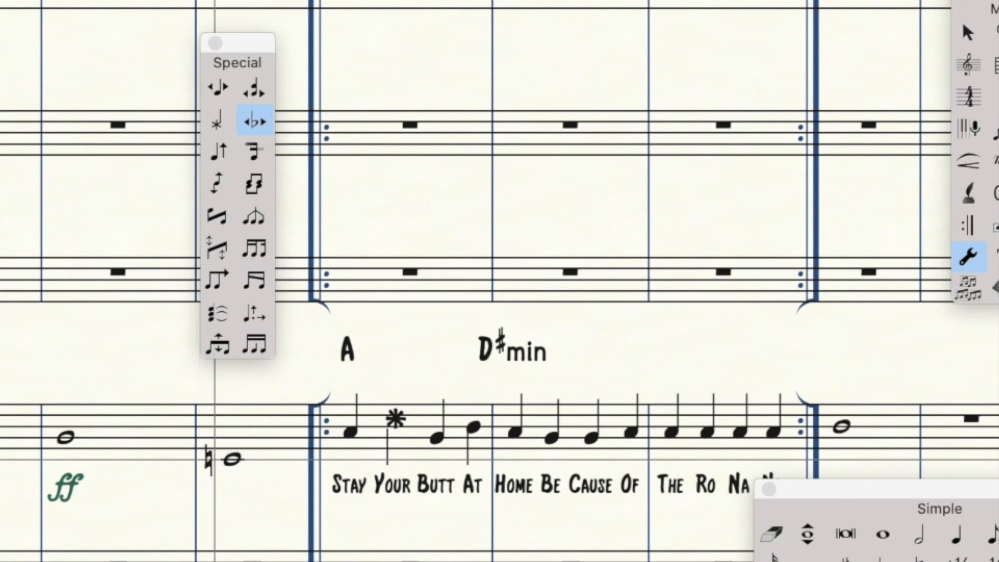
Step: Lengthen the upward stem of the first note of measure four in Trumpet 1 with the Stem Length tool
click(219, 151)
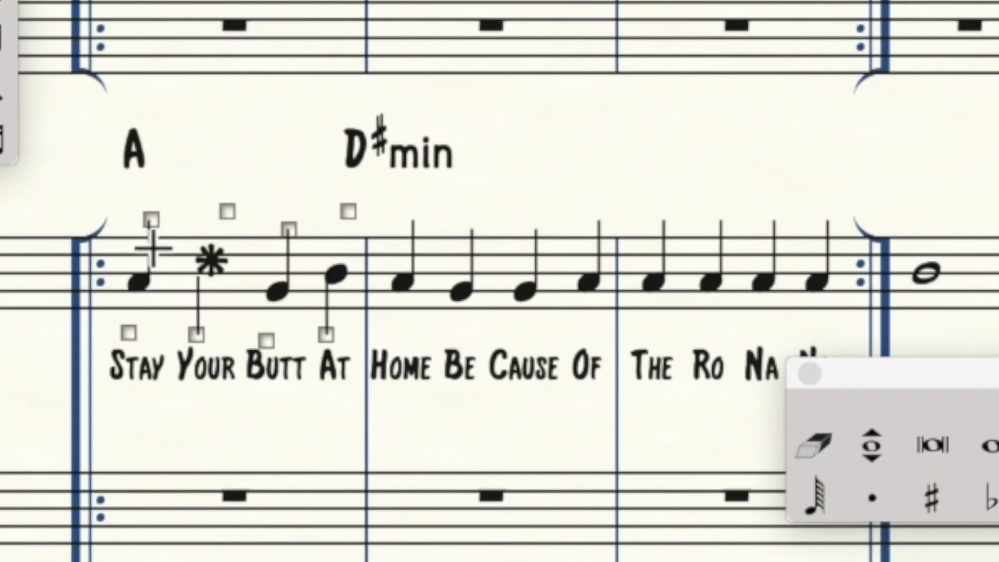
drag(156, 223, 149, 138)
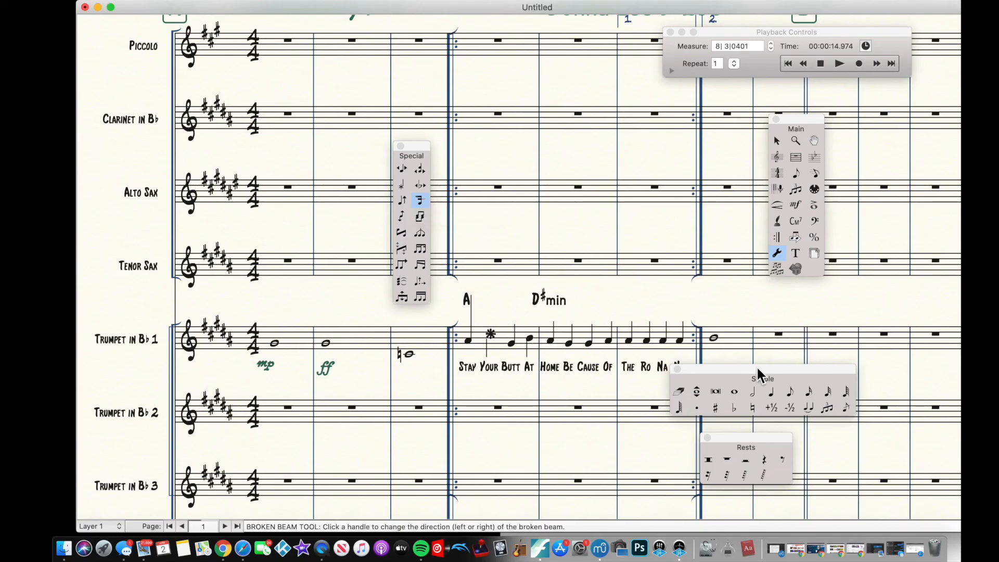
Step: Enter two beamed groups of eighth and sixteenth notes in measure eight of Trumpet 1 and reset the last note's broken beam direction
click(786, 393)
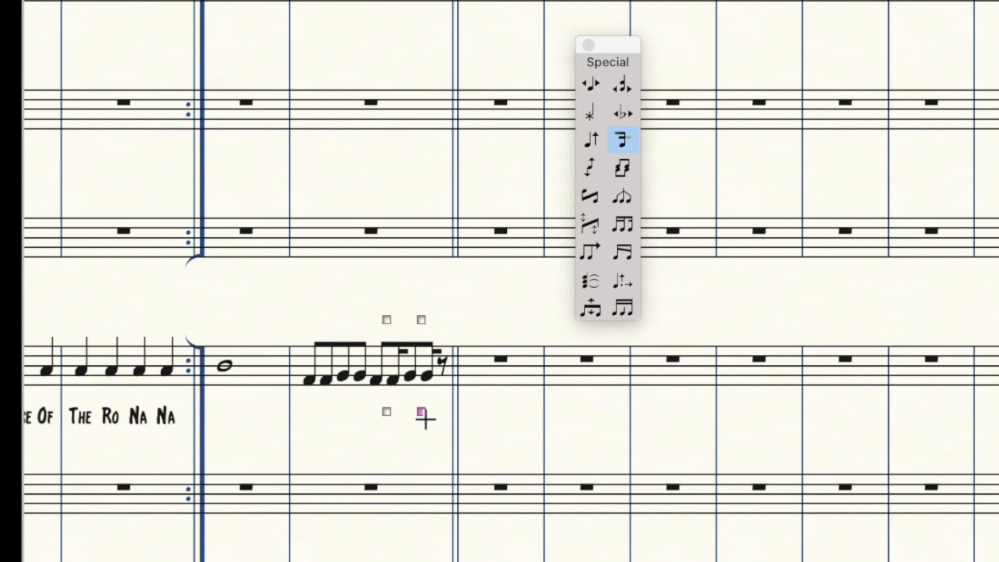
key(Delete)
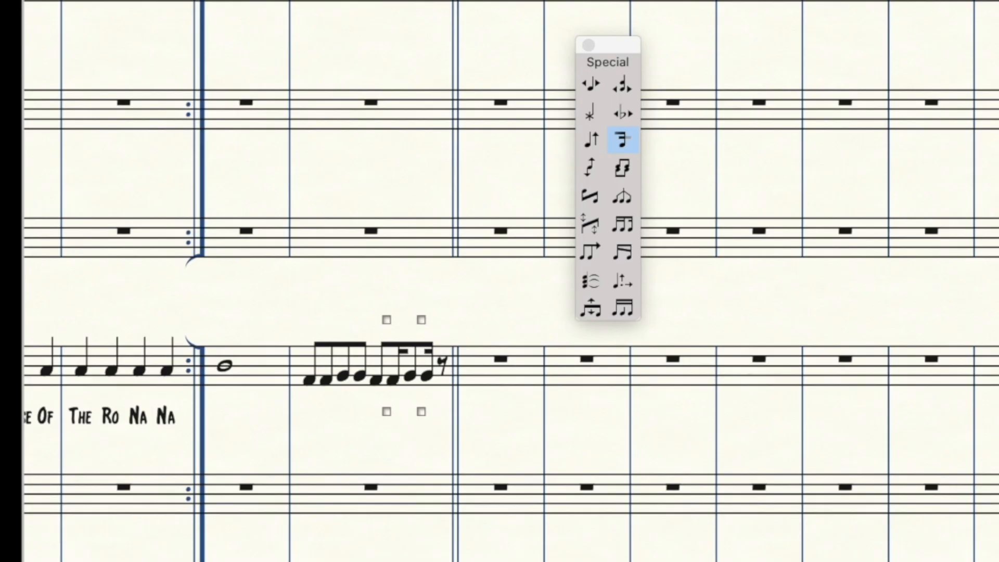
Step: Flip the stems of the second beamed group in measure eight of Trumpet 1 downward with the Stem Direction tool
click(590, 167)
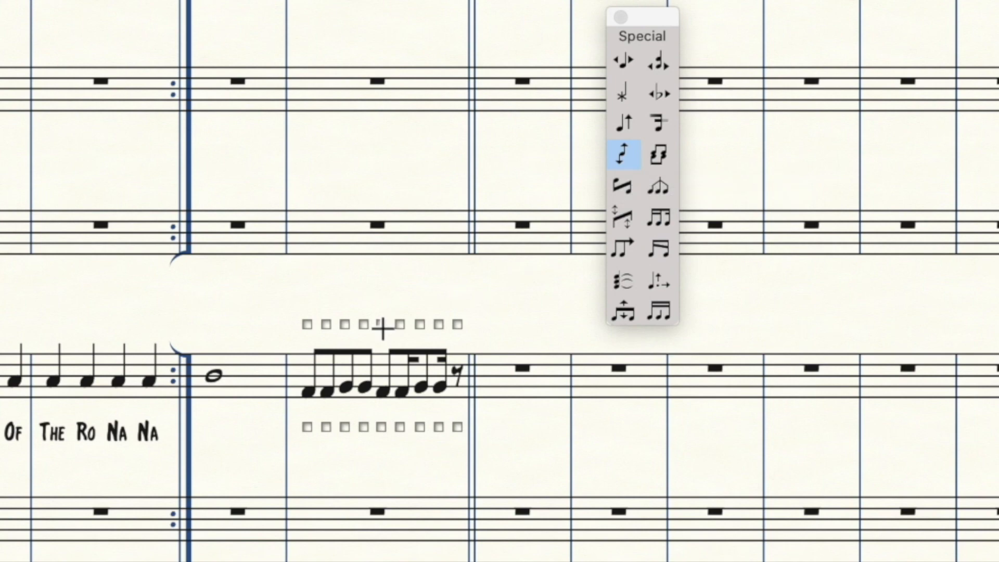
click(383, 427)
click(382, 324)
click(381, 427)
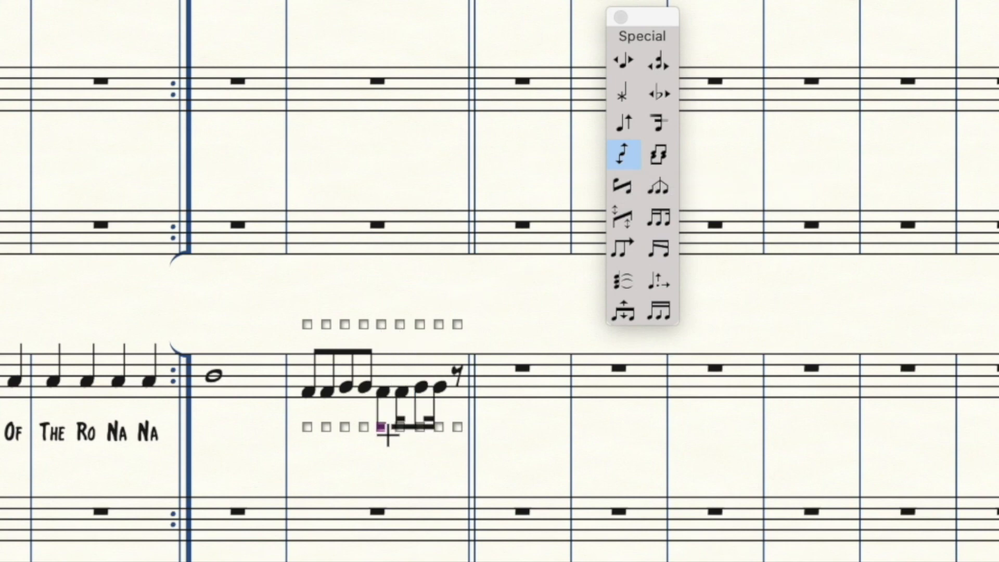
click(384, 325)
click(381, 427)
Step: Flip the stems of the second and fourth notes of measure six in Trumpet 1 downward
scroll(385, 426, left, 3)
scroll(473, 395, left, 8)
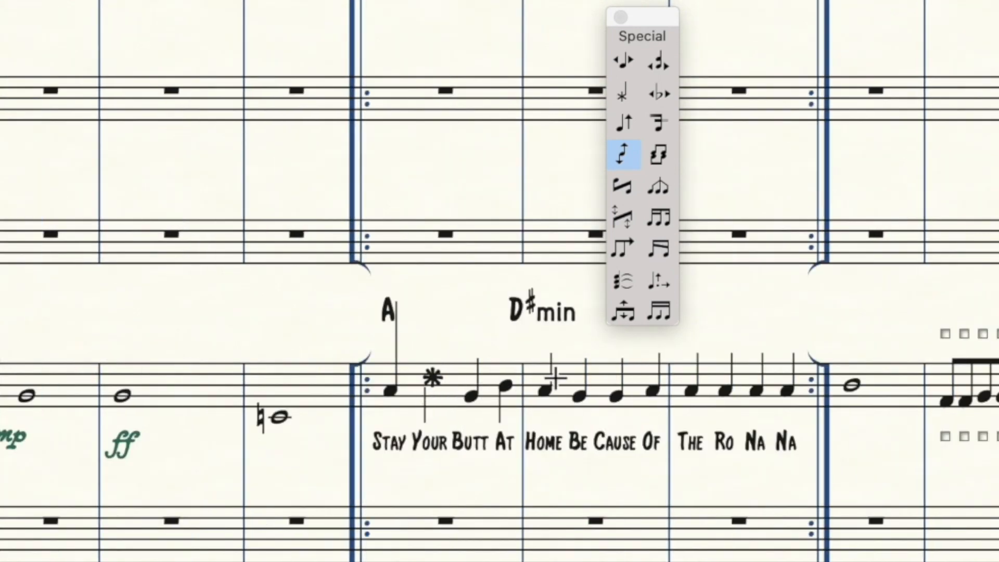
click(703, 393)
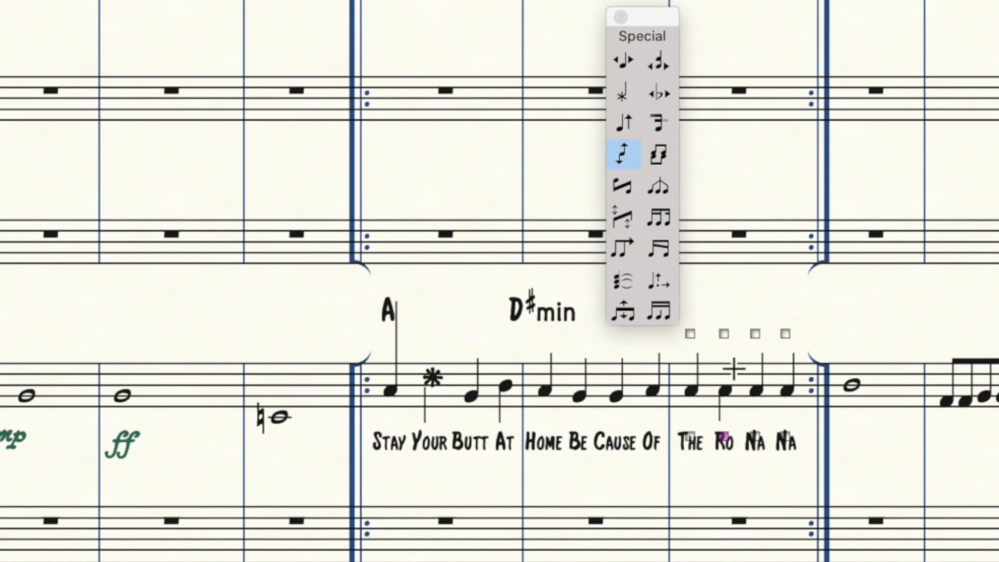
click(732, 441)
click(791, 443)
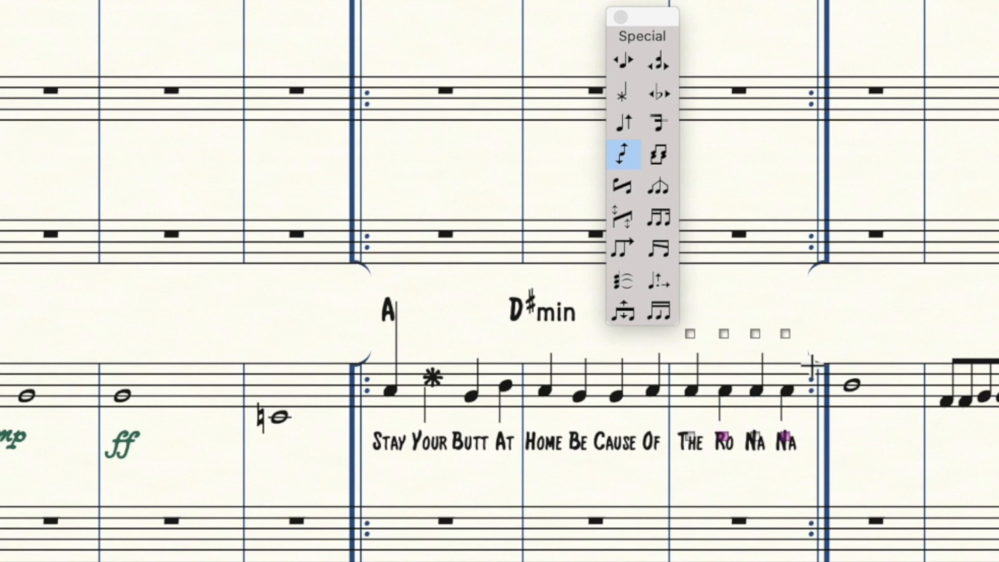
Step: Give the upper note of the chord in measure eight of Trumpet 1 its own upward stem with the Double/Split Stem tool
click(665, 157)
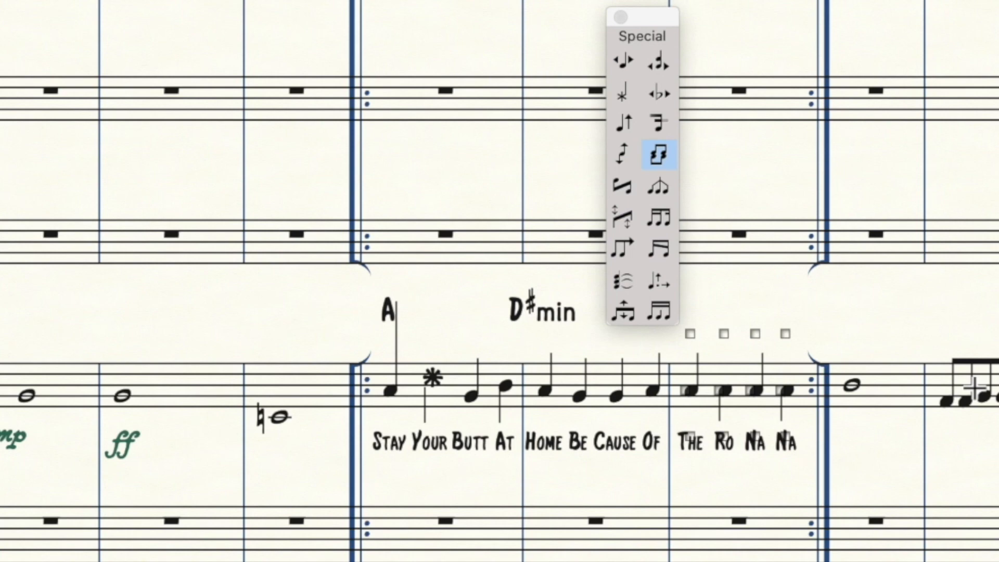
scroll(969, 383, right, 1)
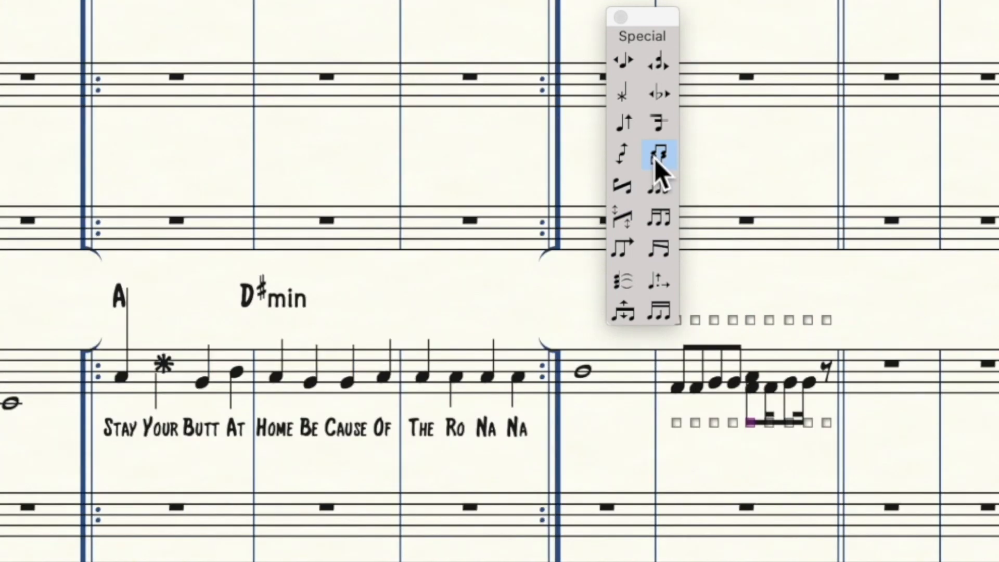
click(656, 159)
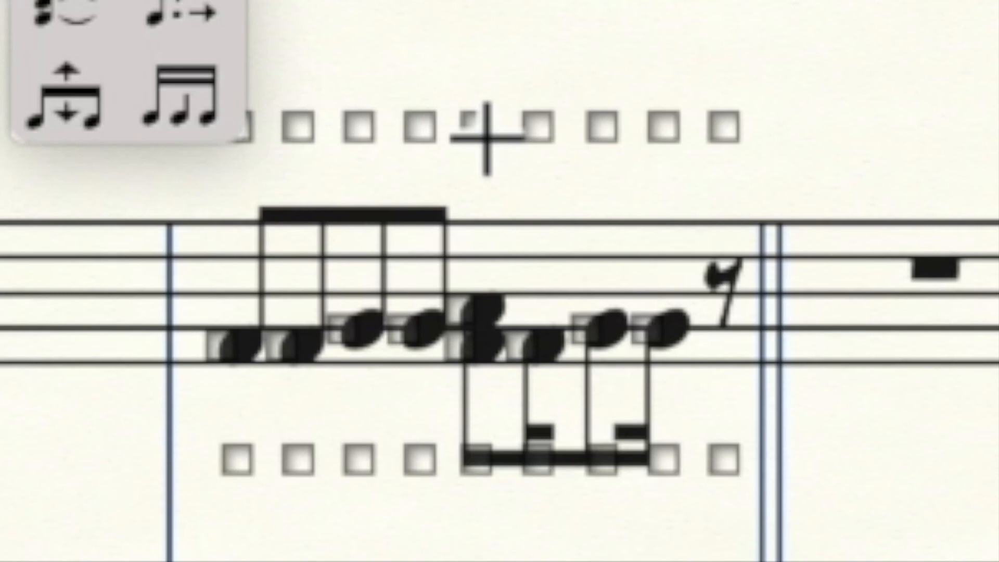
click(486, 138)
click(487, 138)
click(486, 138)
click(487, 137)
click(486, 137)
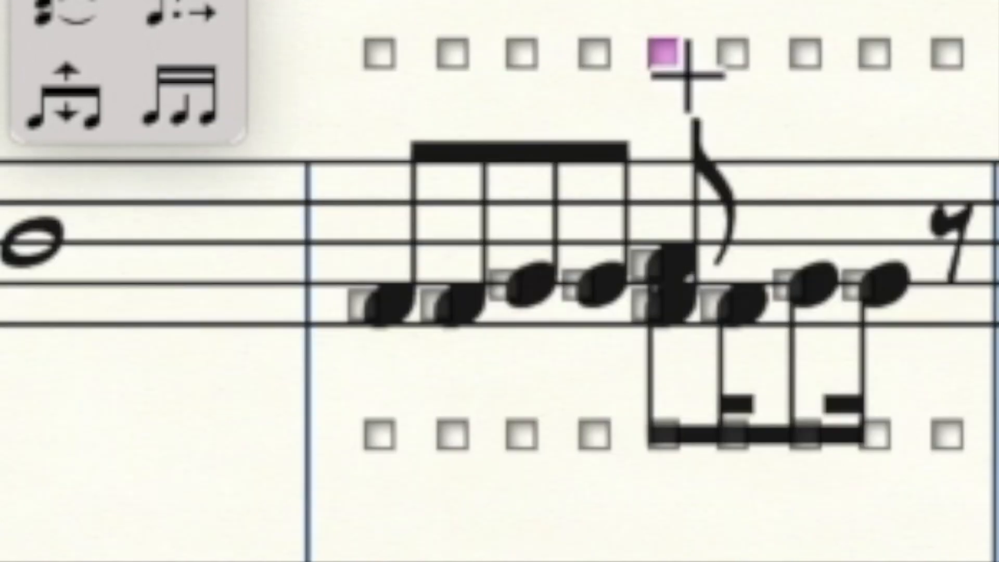
click(687, 76)
click(688, 76)
click(688, 76)
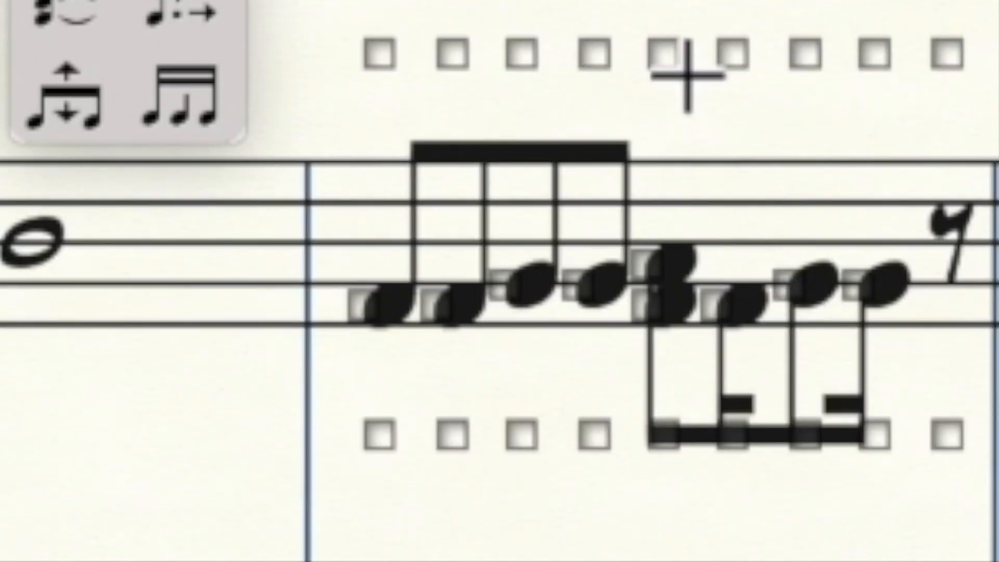
click(688, 76)
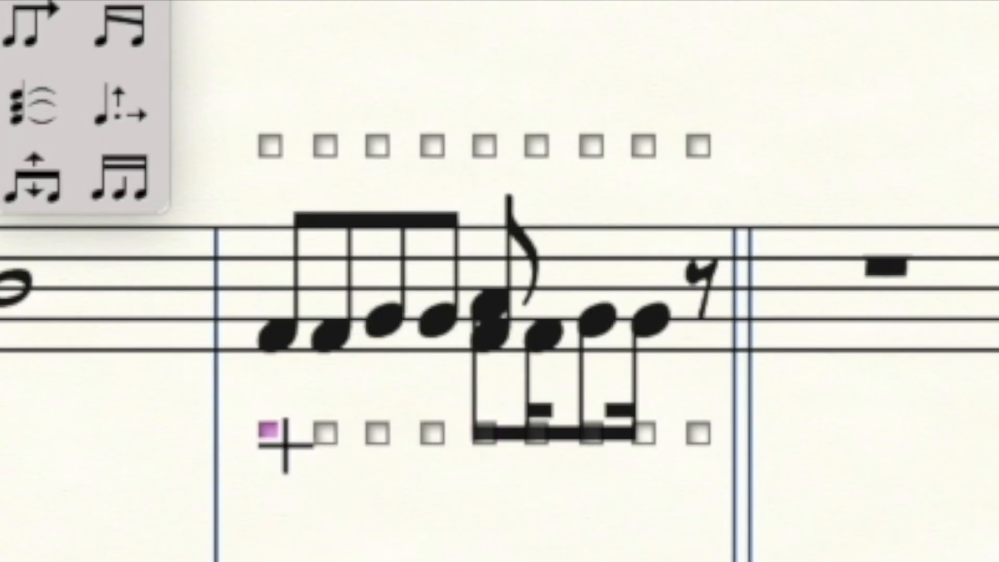
Step: Try to reverse the stems of the second beamed group in measure eight of Trumpet 1 with the Reverse Stem tool
click(491, 436)
click(498, 434)
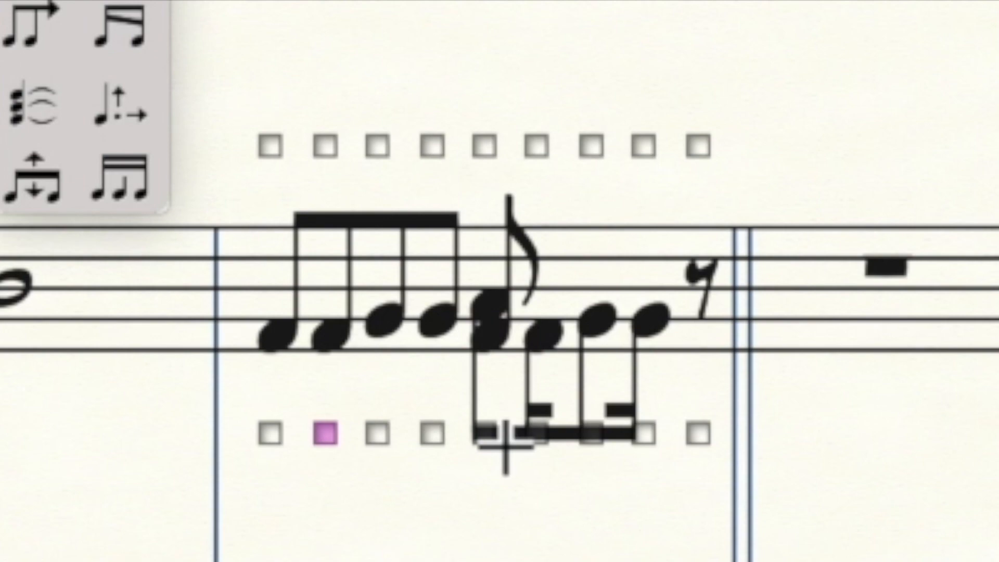
click(496, 438)
click(548, 438)
key(super+z)
key(super+z)
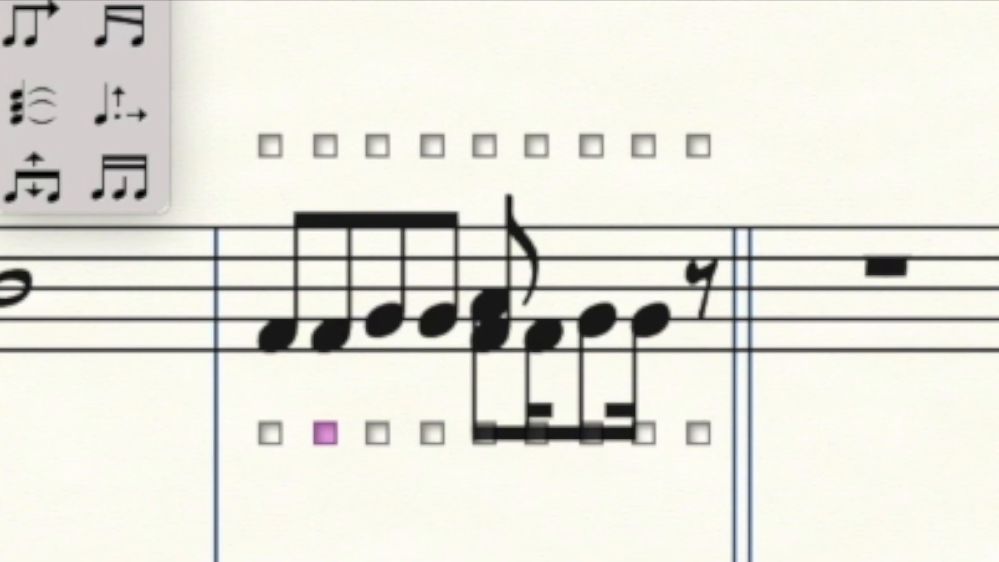
Step: Try shape 27 as a custom stem on the first note of measure six in Trumpet 1 with the Custom Stem tool
click(360, 305)
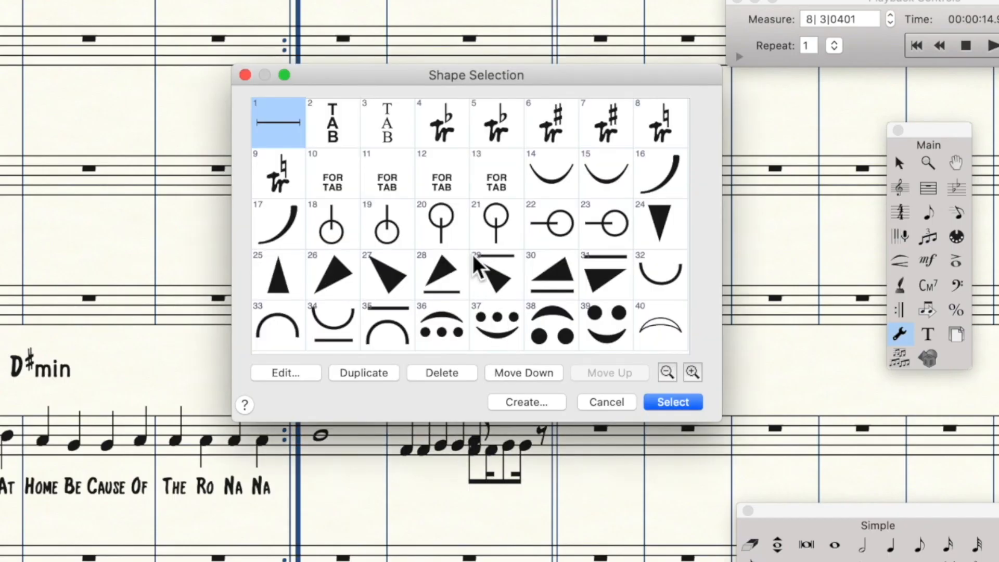
scroll(459, 208, down, 5)
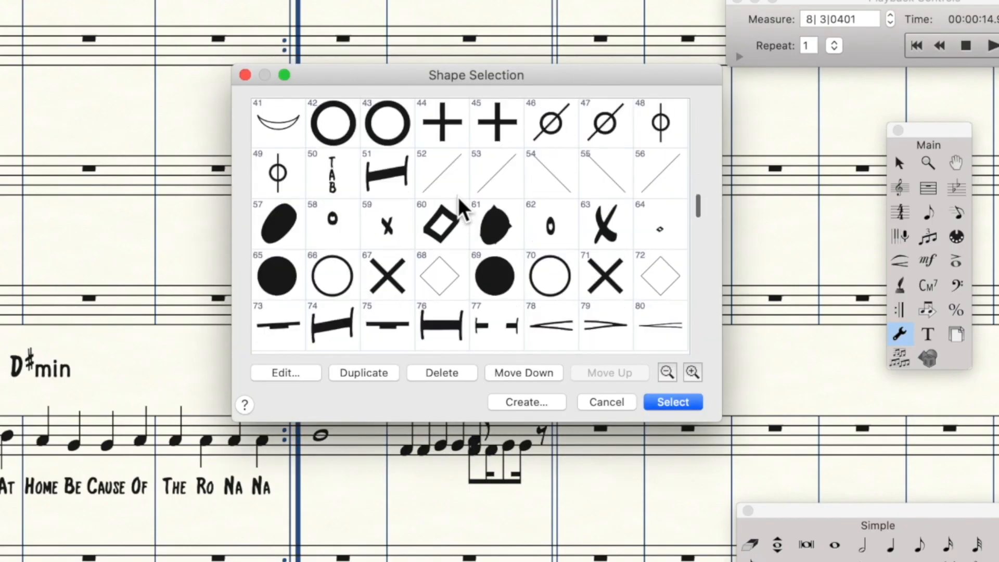
scroll(457, 234, down, 1)
scroll(460, 264, up, 6)
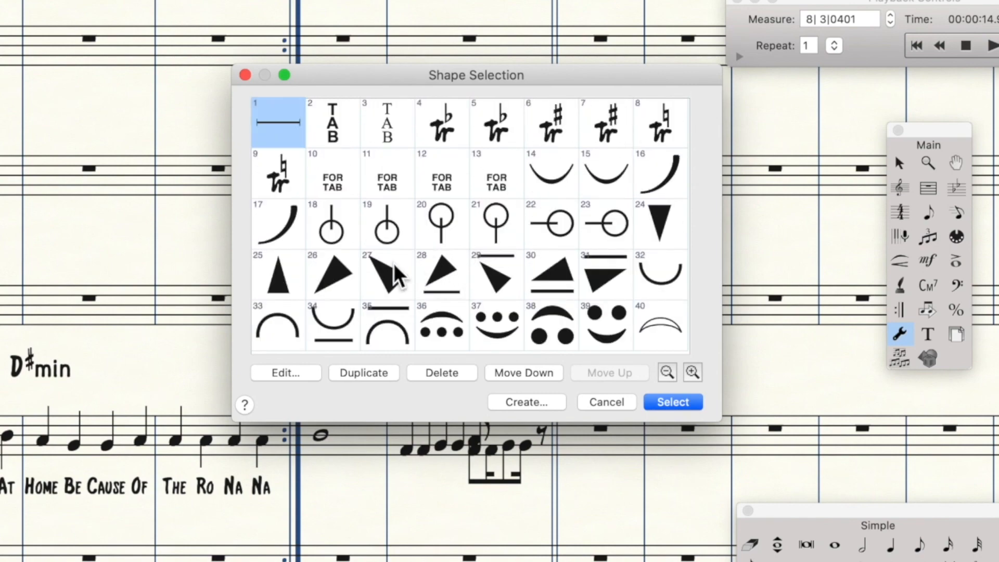
double_click(396, 274)
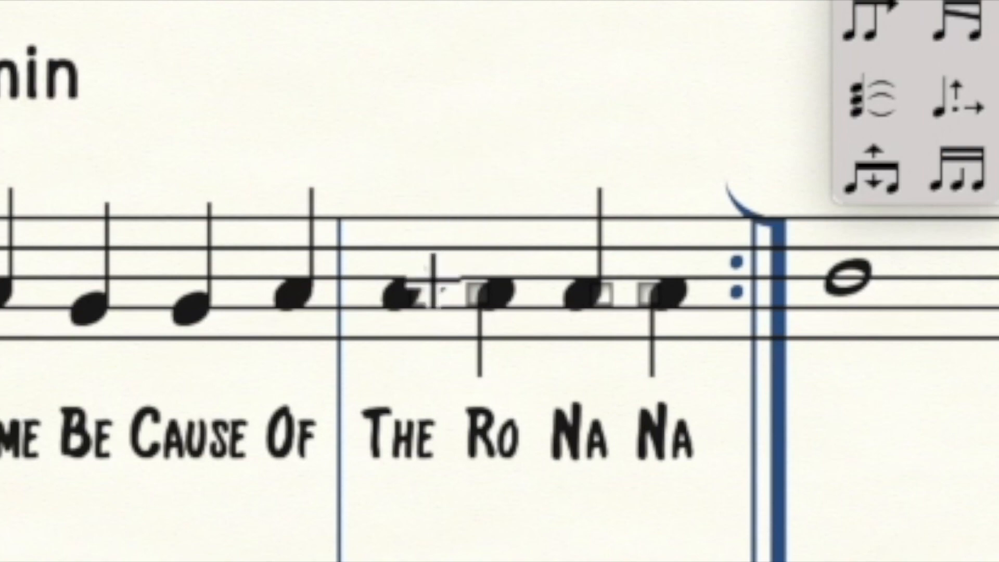
click(438, 299)
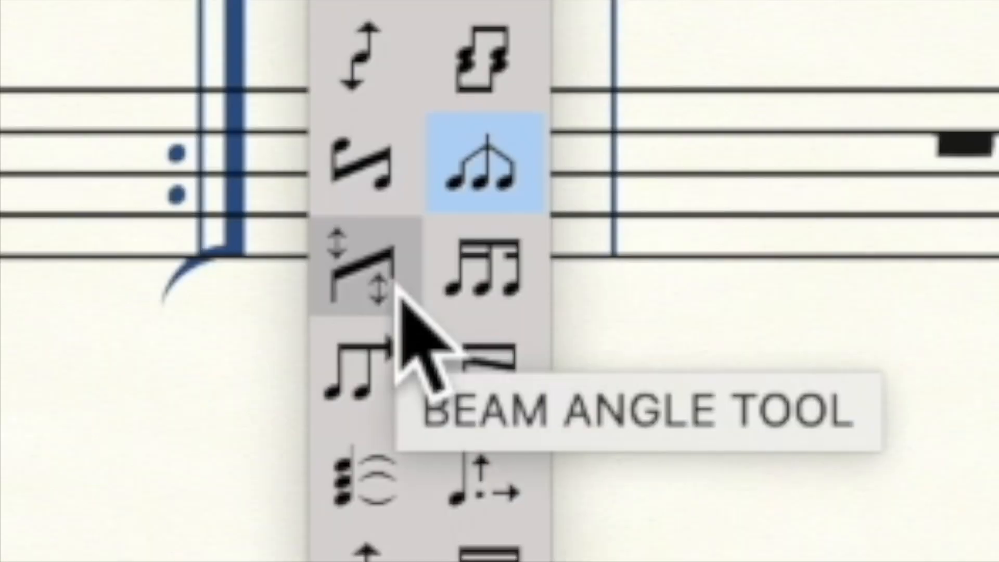
Step: Raise the beam of the first beamed group in measure eight of Trumpet 1 well above the staff with the Beam Angle tool
click(398, 289)
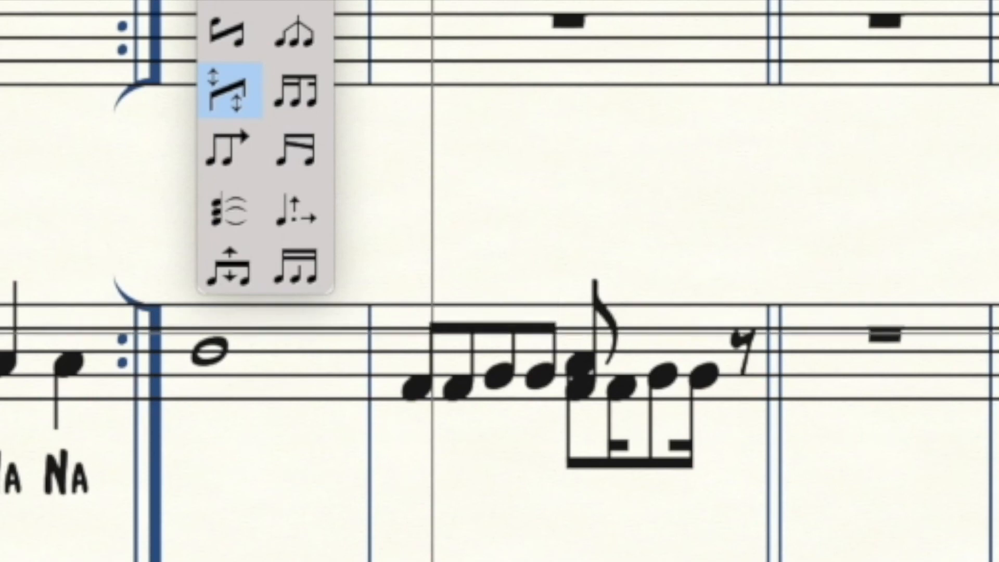
drag(432, 325, 432, 177)
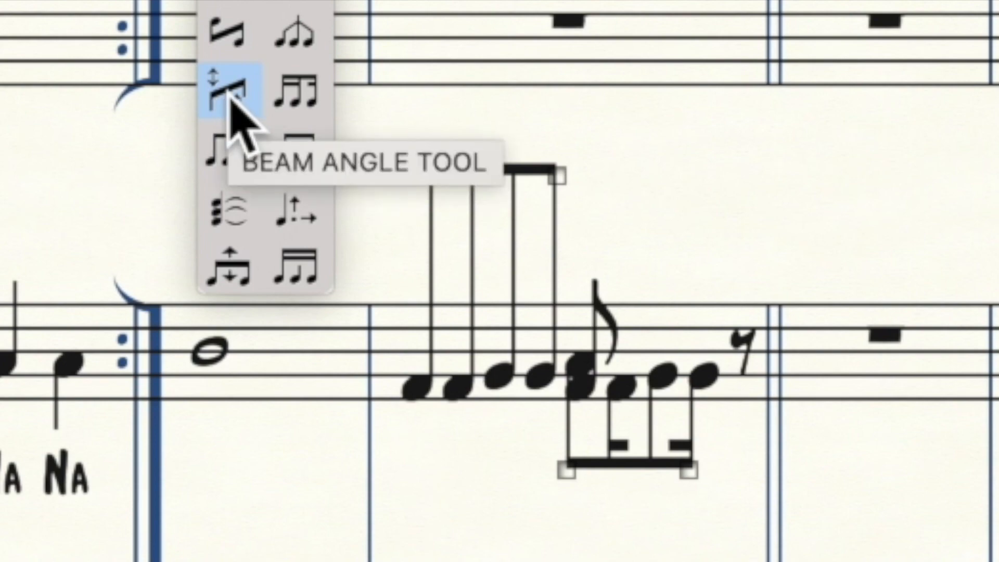
Step: Try to break the secondary beam in the second beamed group of measure eight with the Secondary Beam Break tool
click(311, 98)
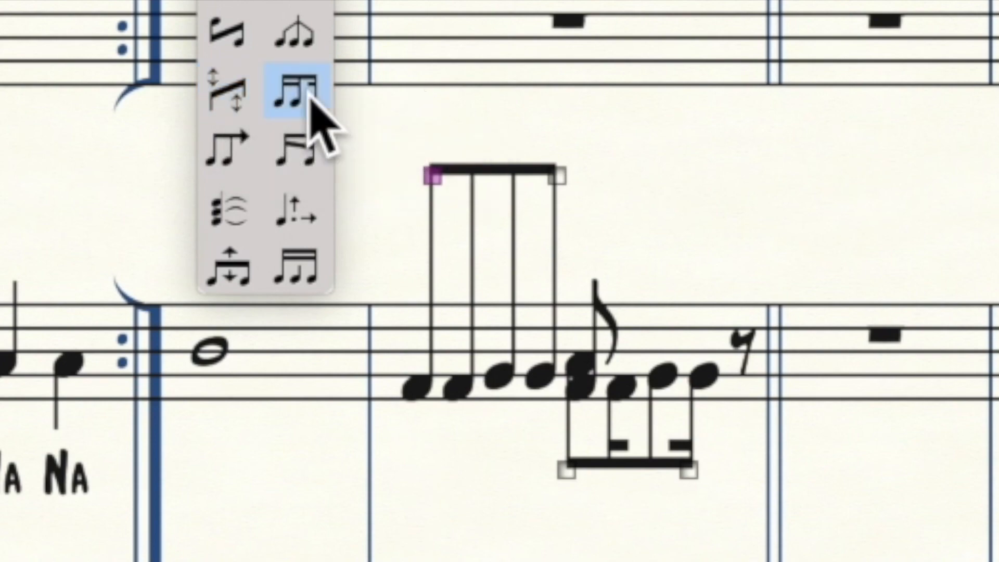
click(300, 95)
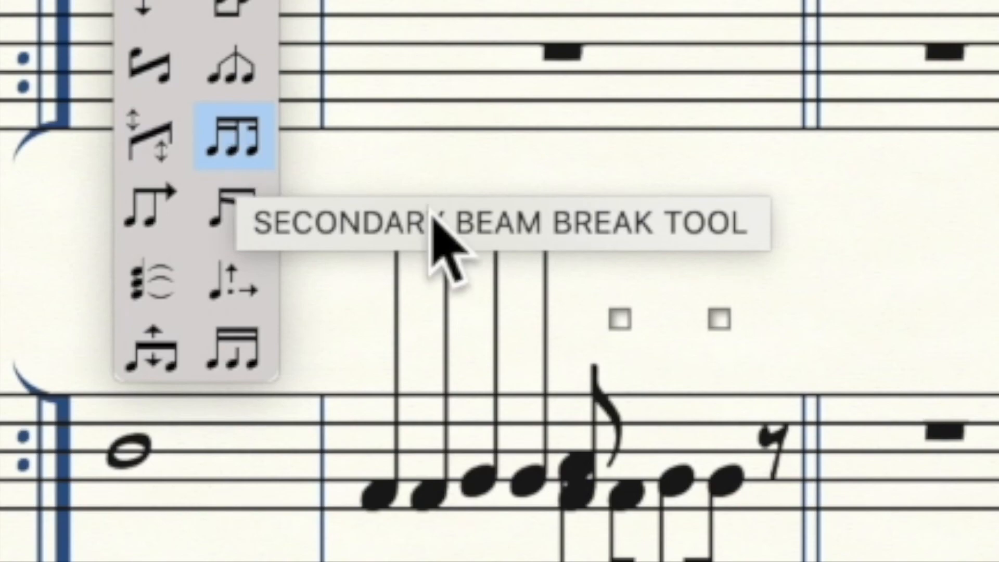
click(621, 317)
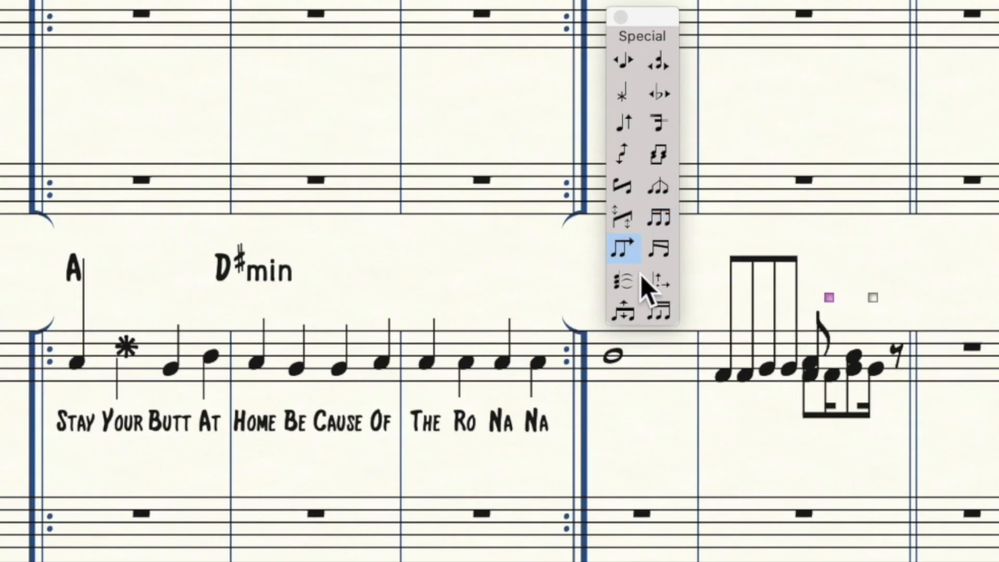
Step: Extend the first beamed group's beam in measure eight rightward across the following measures with the Beam Extension tool
click(629, 249)
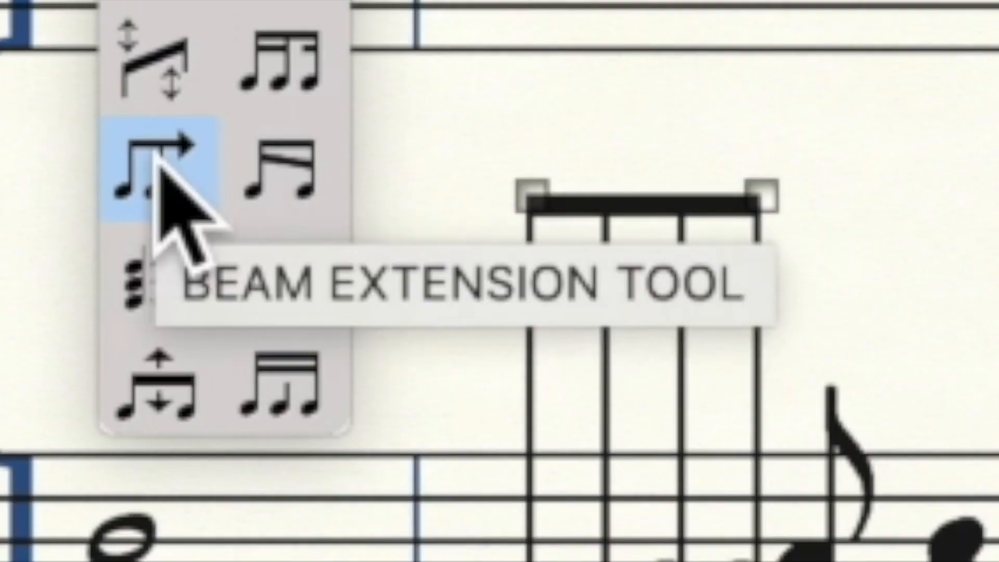
drag(763, 197, 806, 198)
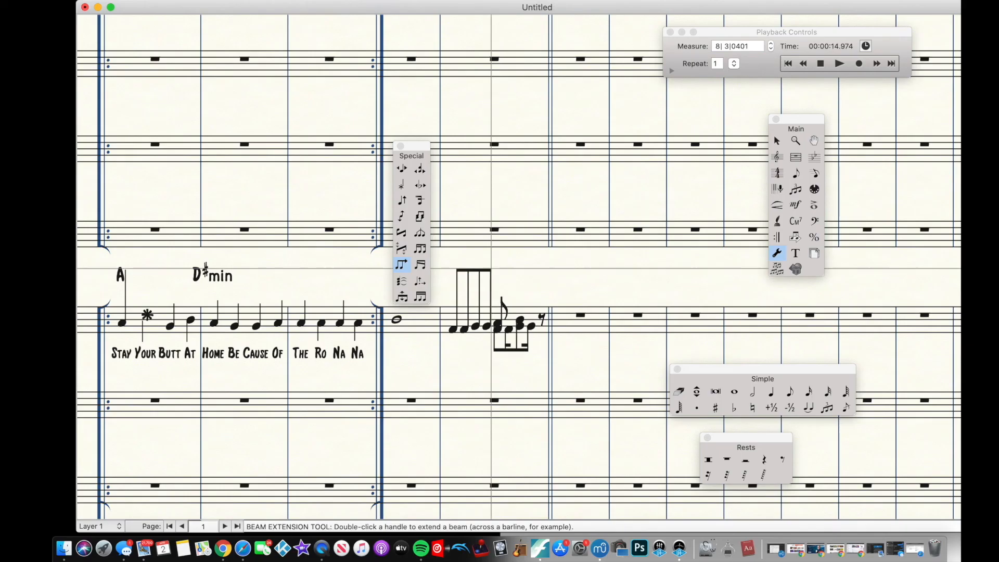
drag(498, 270, 503, 269)
drag(623, 269, 683, 270)
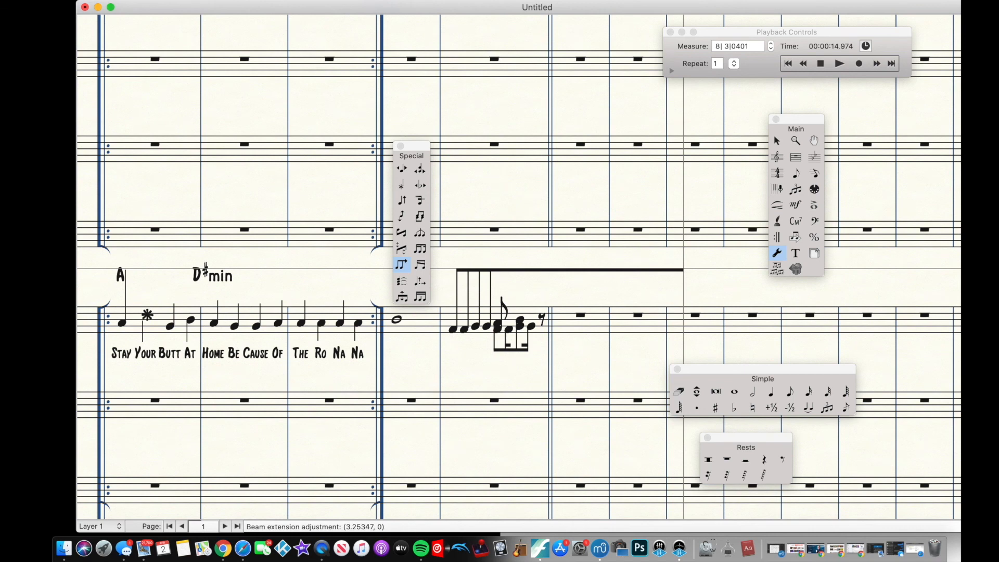
drag(941, 269, 768, 269)
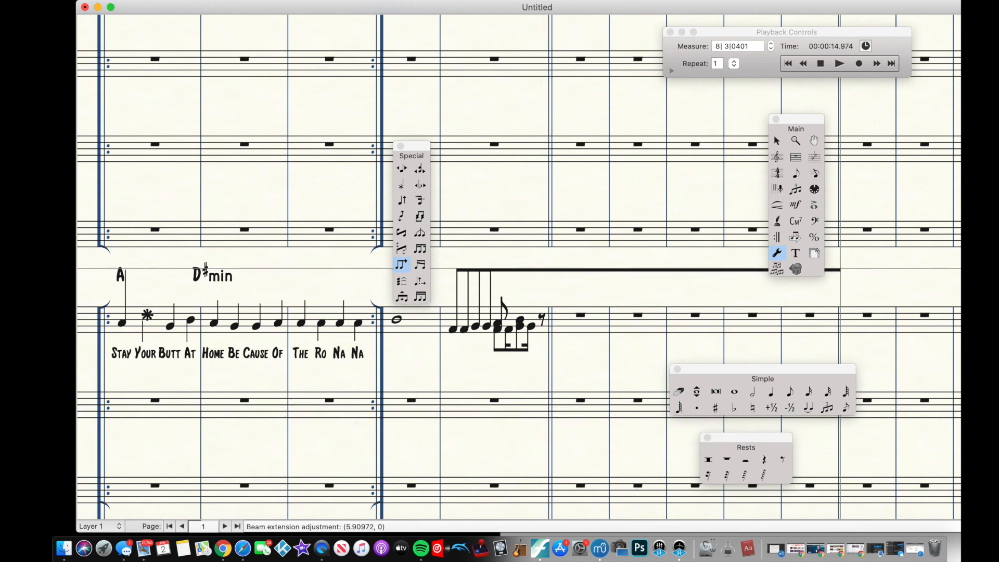
drag(706, 83, 705, 84)
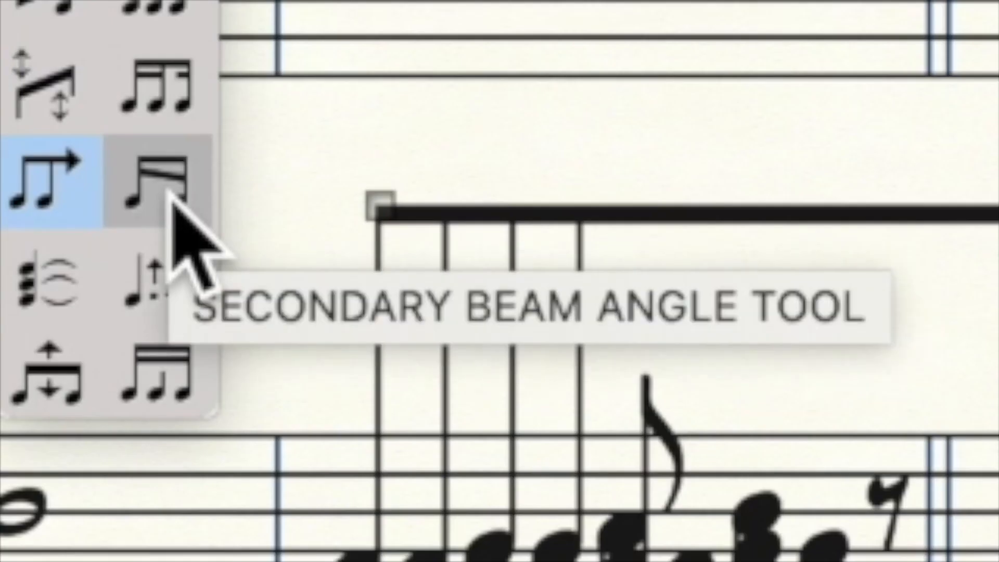
Step: Slightly adjust the secondary beam's angle in the second beamed group of measure eight in Trumpet 1 with the Secondary Beam Angle tool
click(173, 196)
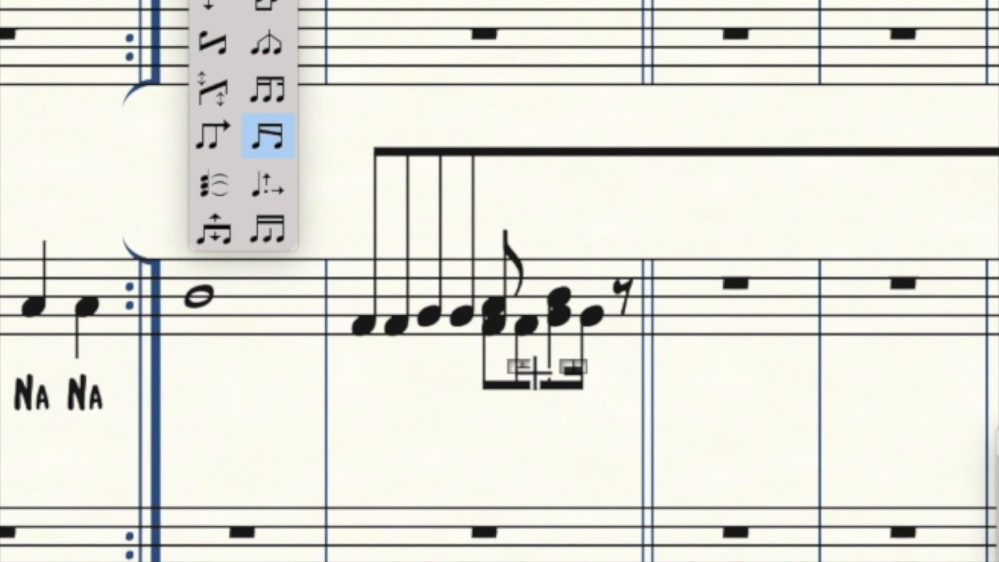
mouse_move(530, 367)
mouse_down()
mouse_move(530, 459)
mouse_move(530, 89)
mouse_move(529, 362)
mouse_up()
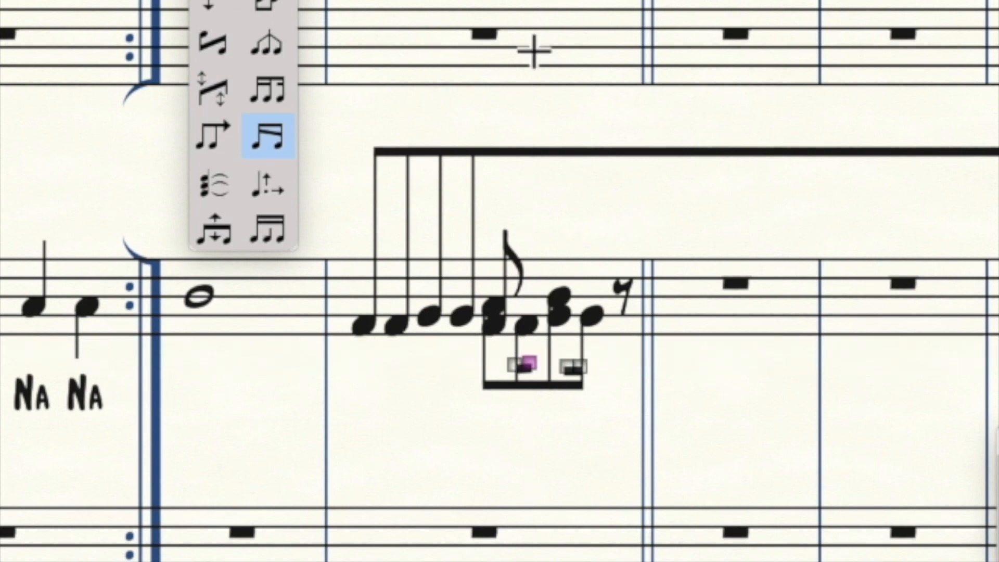
Step: Tie the notes over "Be" and "Cause" in Trumpet 1, and reposition the tie above the staff with the Tie tool
click(211, 183)
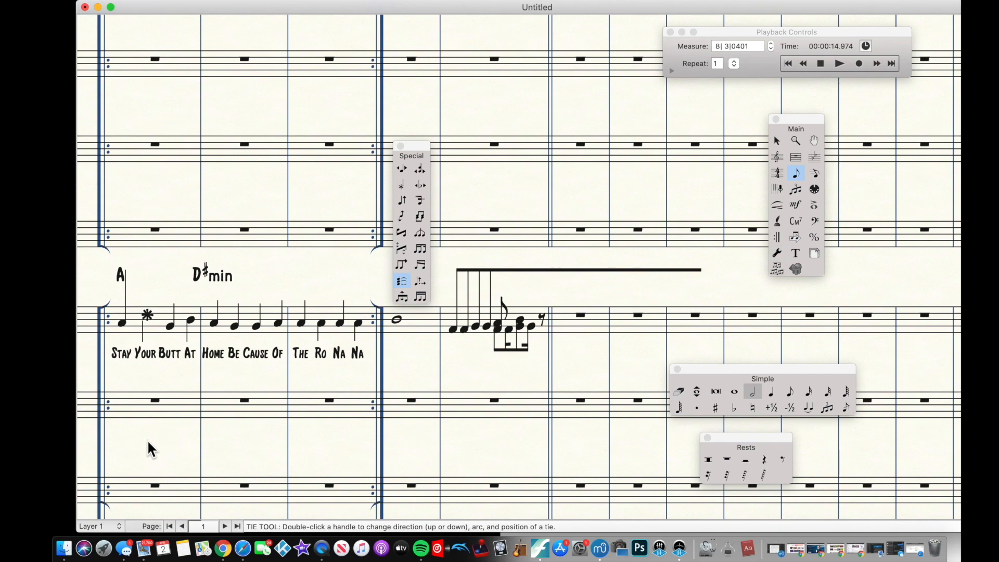
click(235, 325)
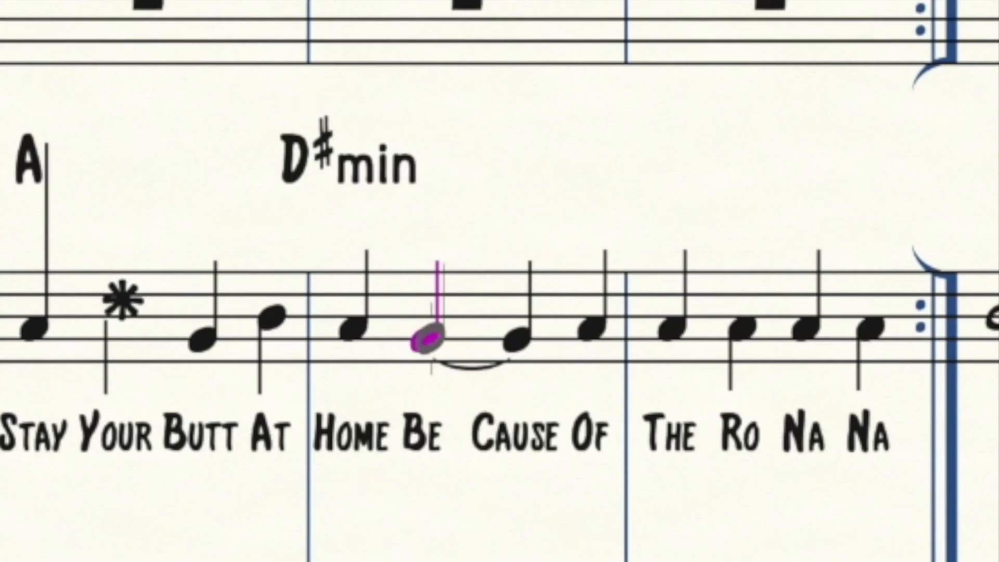
key(t)
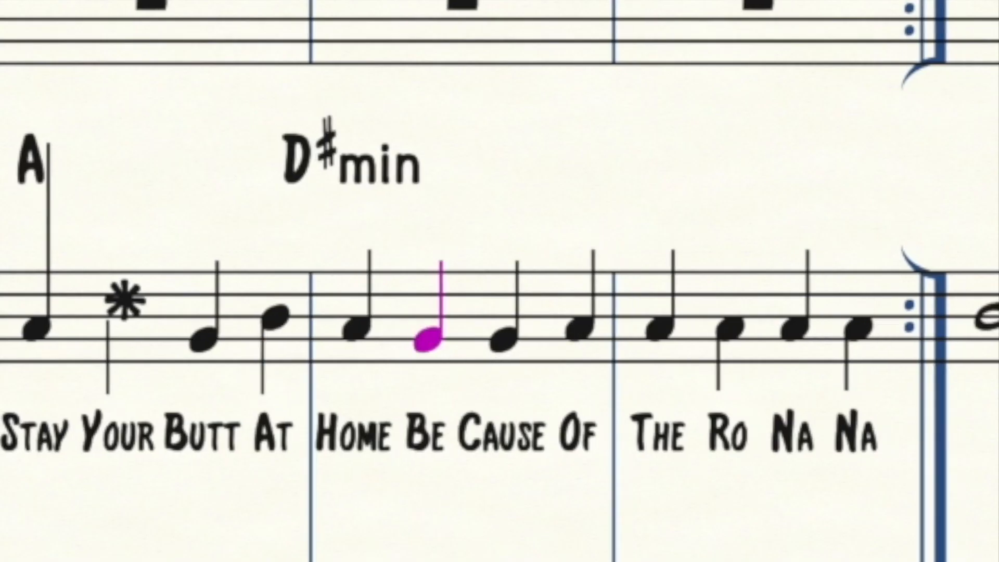
key(t)
key(t)
key(t)
key(t)
key(t)
key(t)
key(t)
key(t)
key(t)
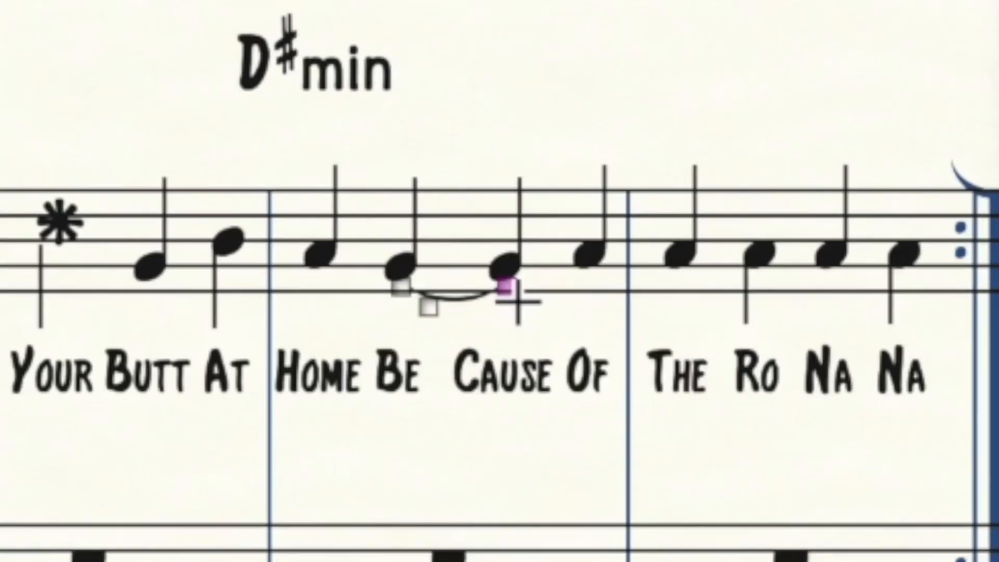
drag(508, 288, 553, 98)
drag(439, 115, 438, 217)
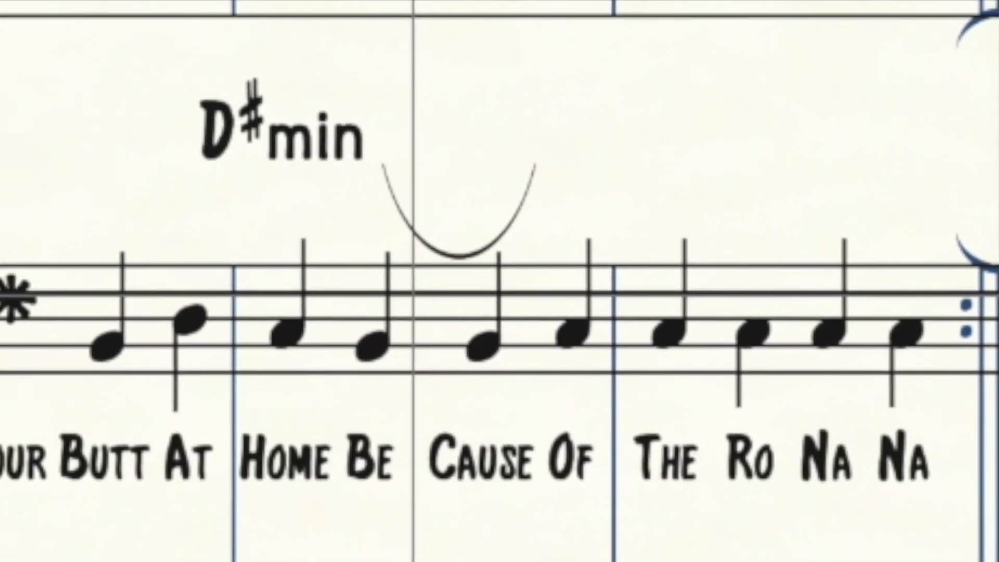
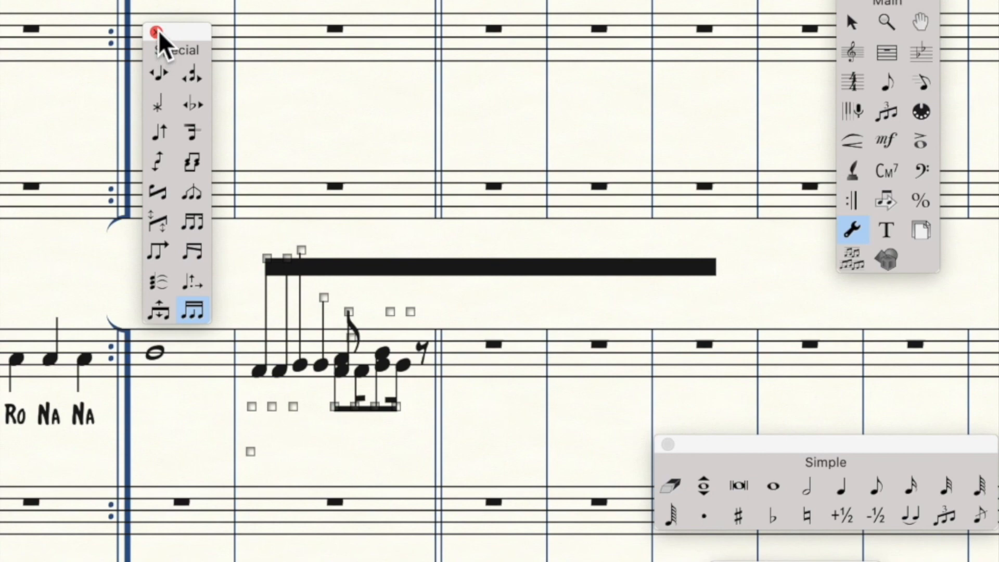
Step: Close the Special tools palette
click(155, 32)
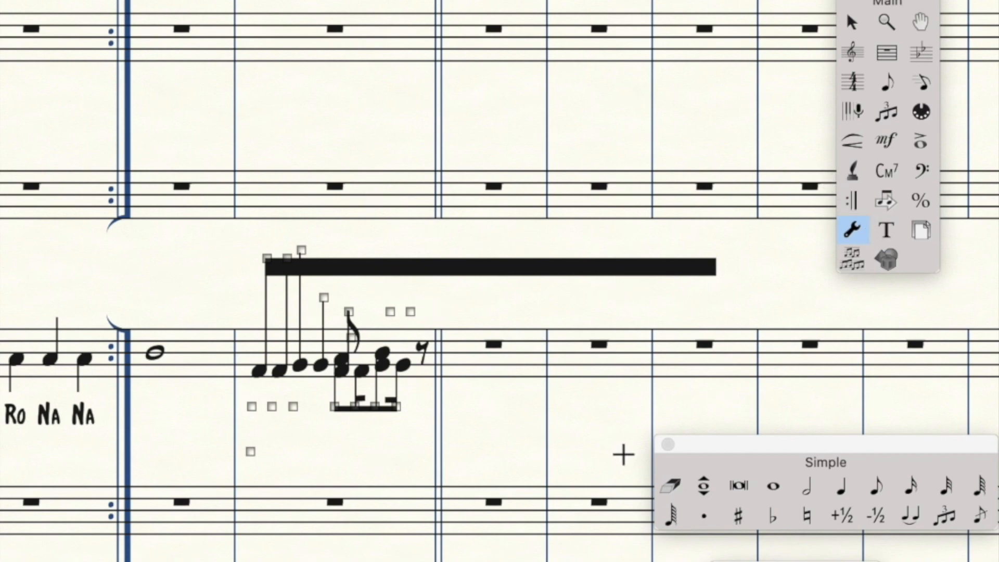
key(super+equal)
key(super+equal)
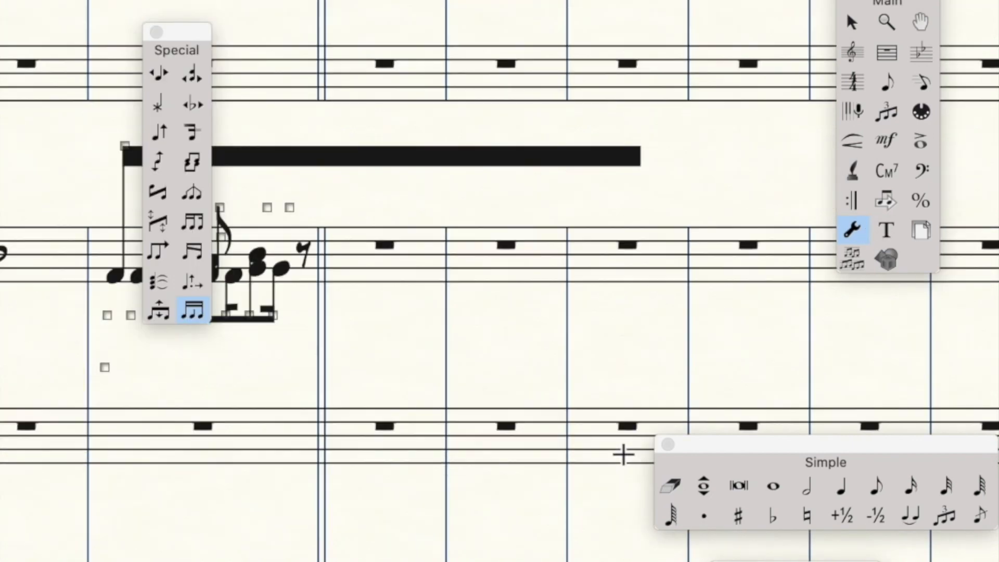
click(155, 32)
Step: Add a text block reading "Flatten the curve" and place it above the top staff, right of rehearsal mark B
click(887, 229)
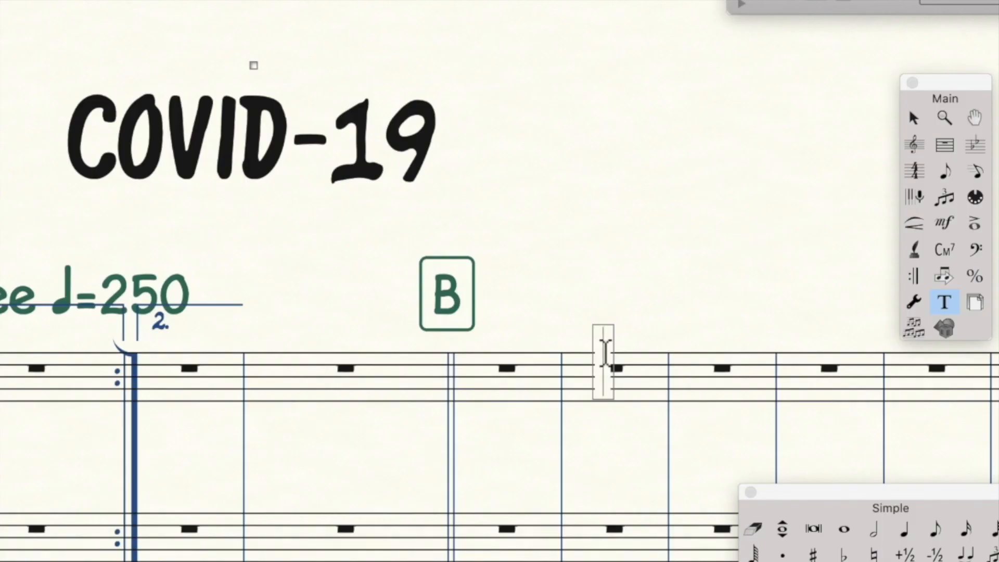
text(Flatt)
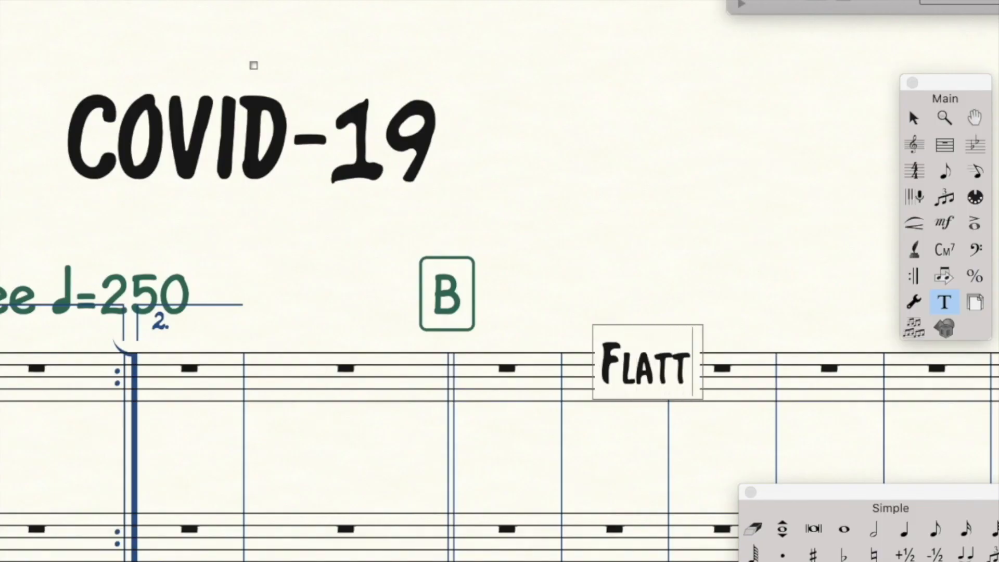
text(en the cu)
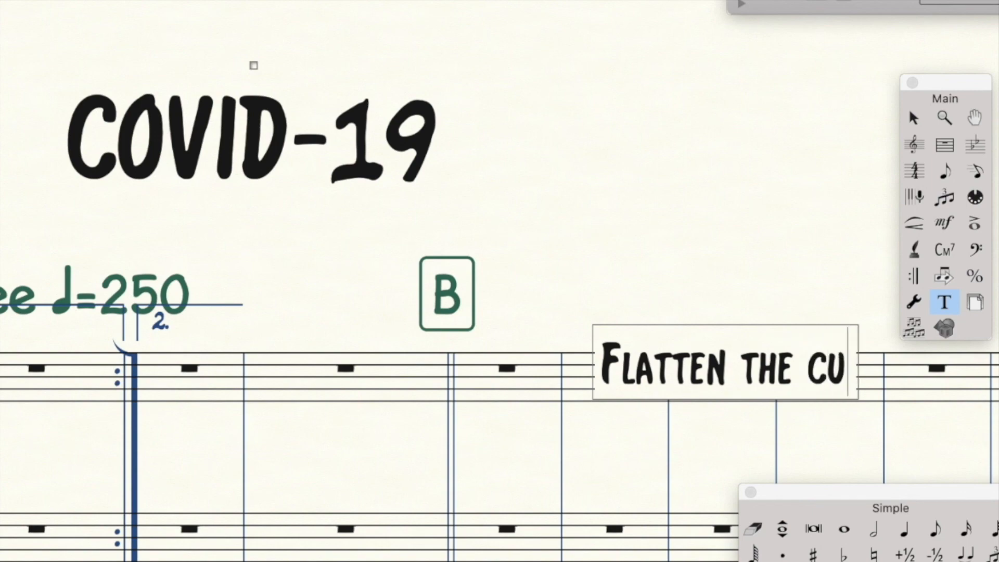
text(erve)
key(BackSpace)
key(BackSpace)
key(BackSpace)
key(BackSpace)
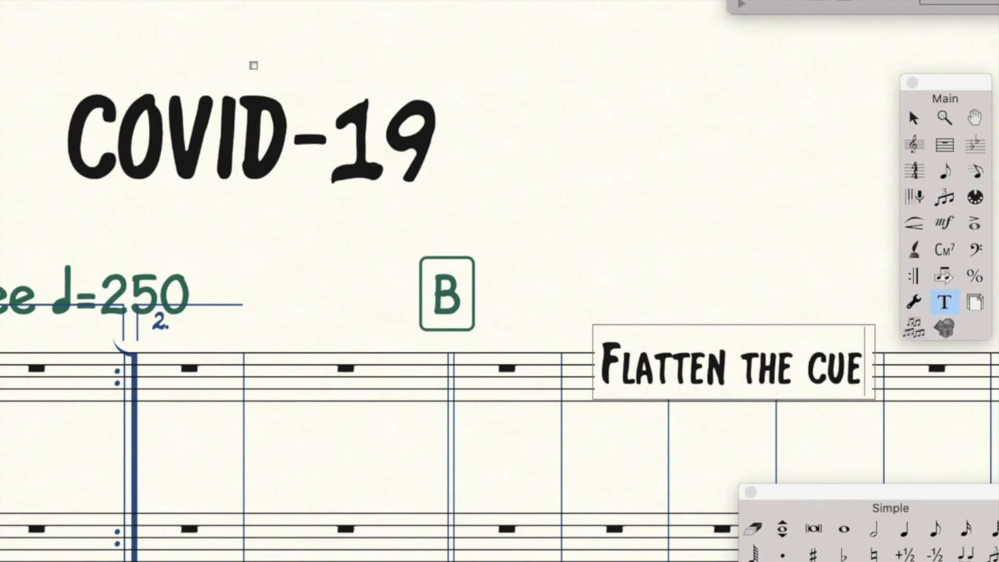
text(rve)
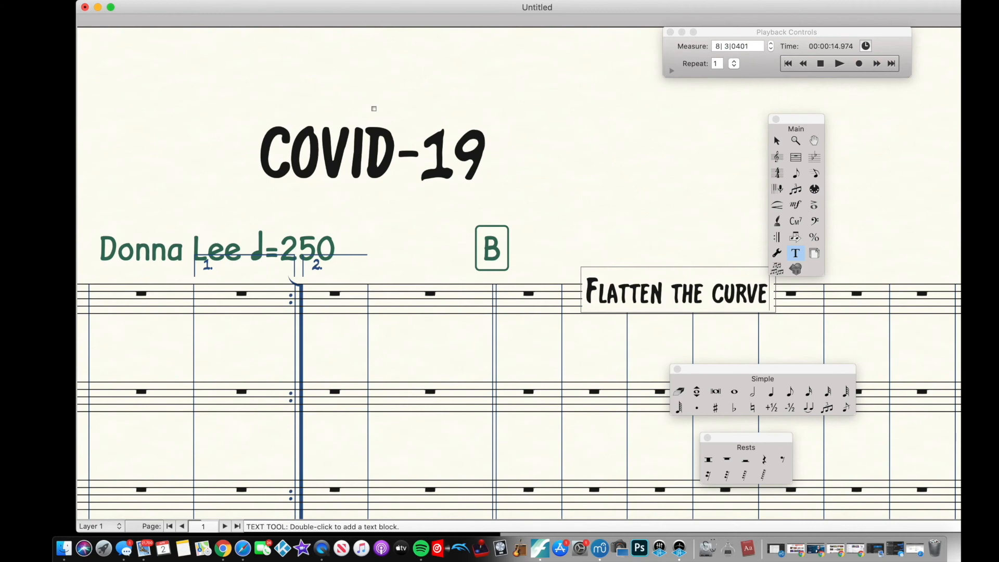
click(615, 256)
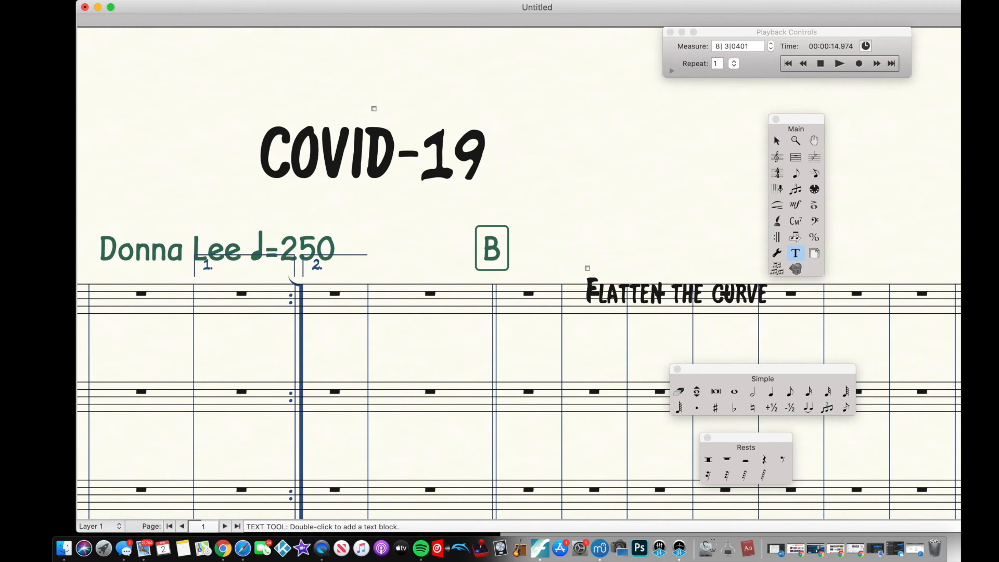
drag(587, 268, 587, 216)
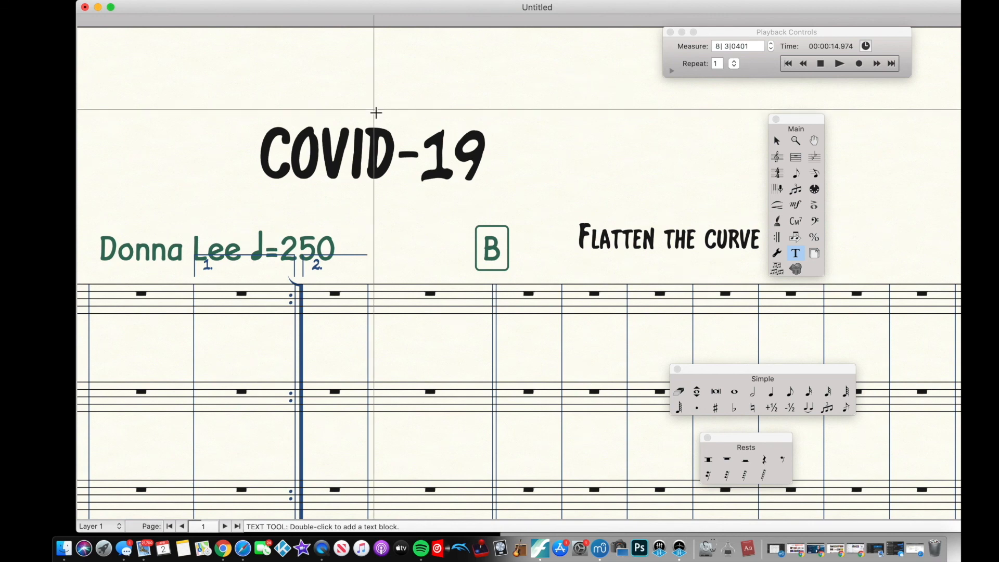
double_click(490, 152)
drag(489, 152, 552, 168)
click(552, 167)
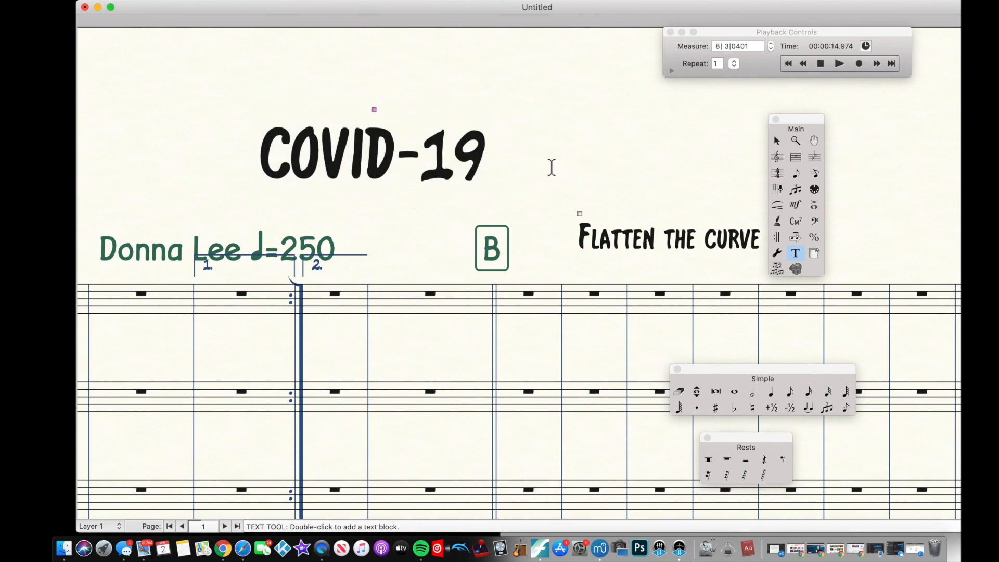
Step: Change the font of the entire "Flatten the curve" text to a bold serif typeface
click(581, 214)
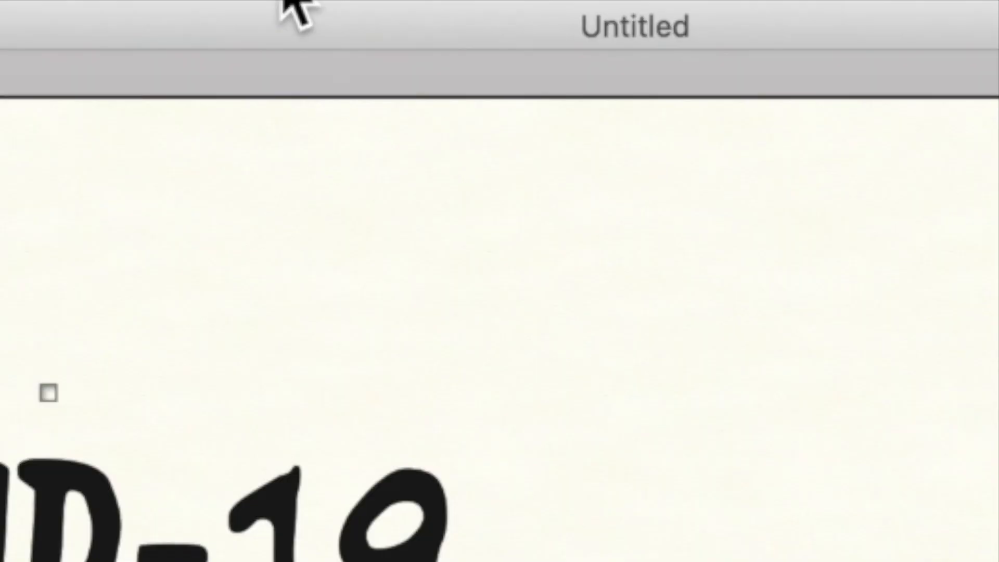
click(441, 2)
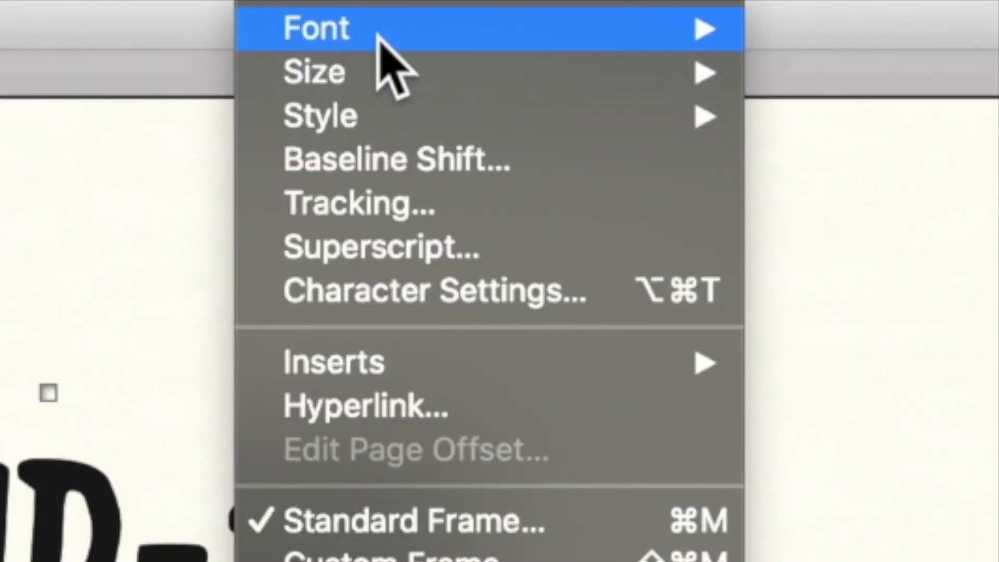
mouse_move(377, 36)
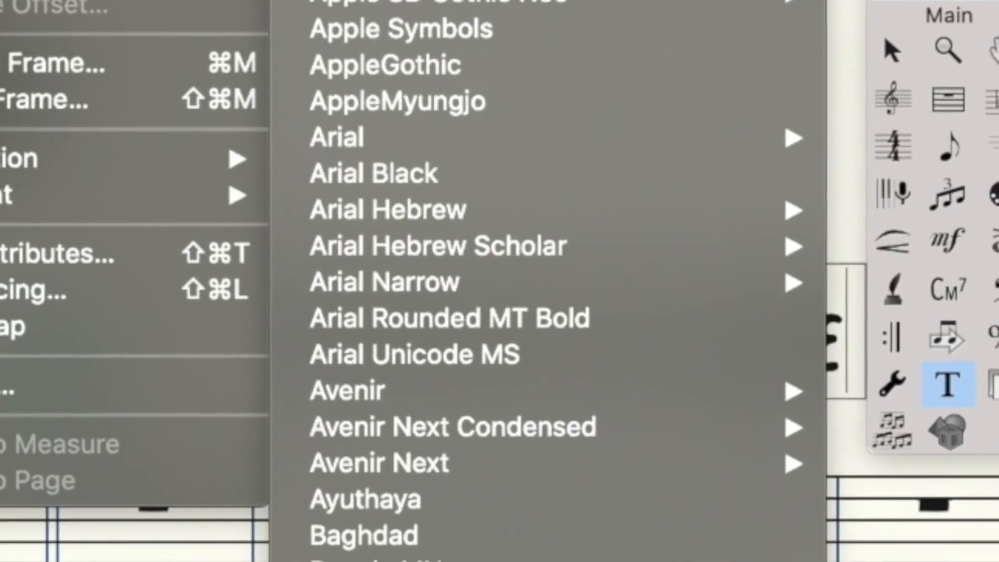
mouse_move(423, 546)
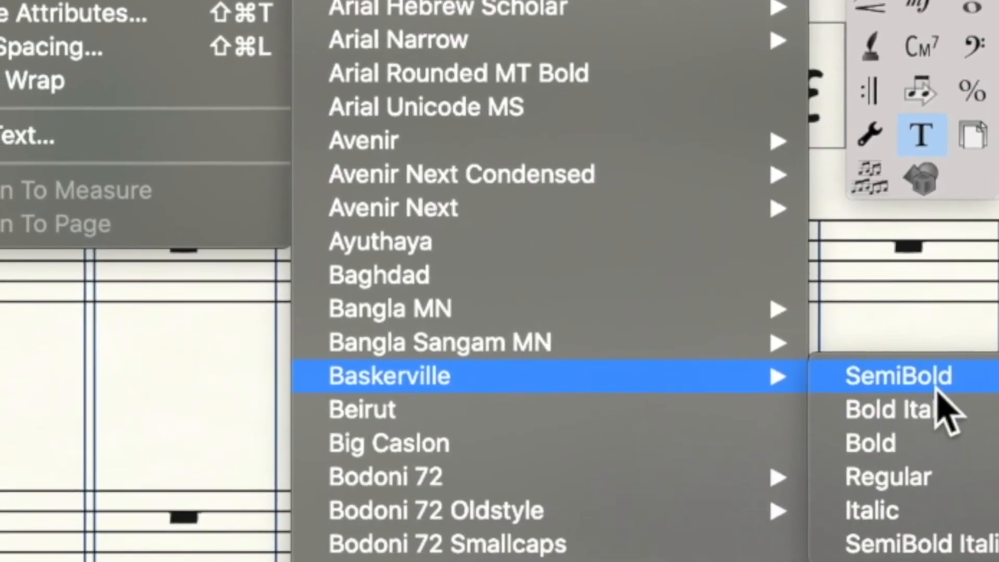
click(941, 541)
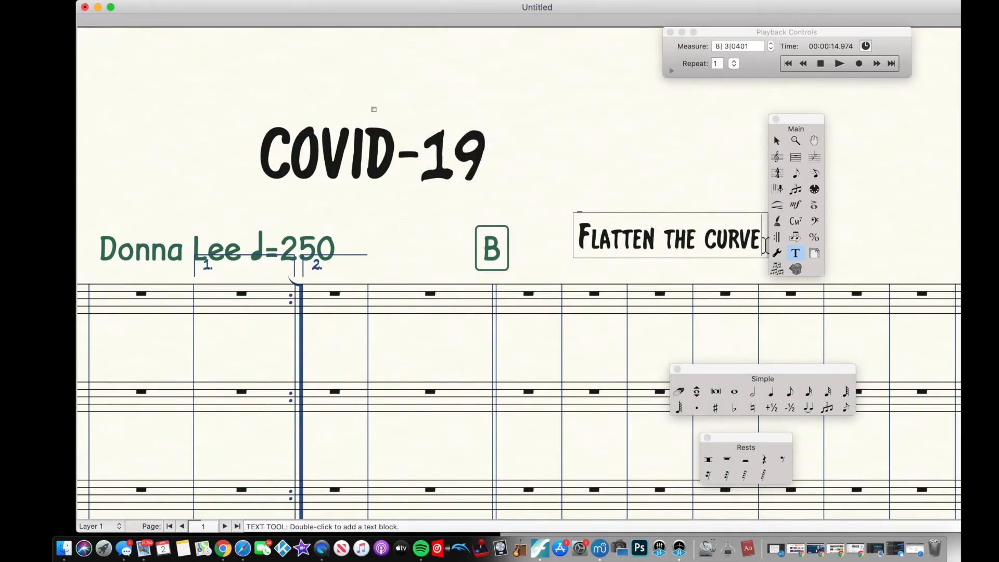
drag(765, 244, 578, 237)
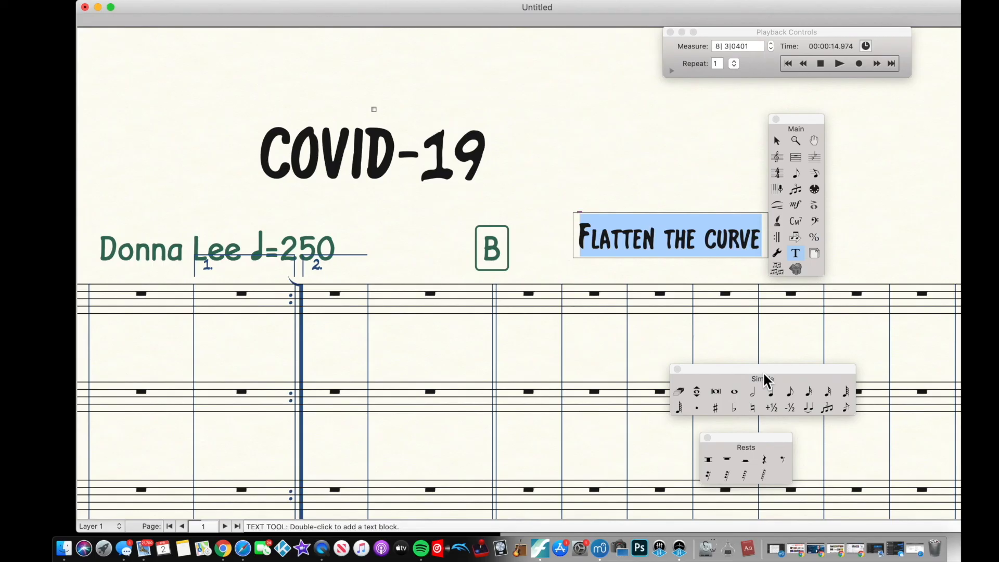
scroll(622, 155, right, 5)
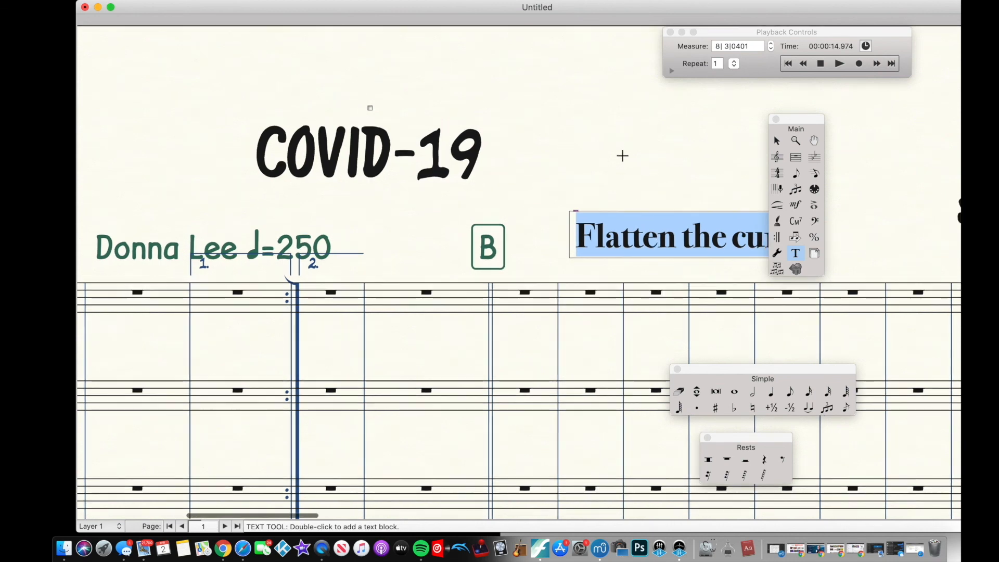
click(633, 153)
drag(500, 205, 502, 207)
Step: Enlarge the whole "Flatten the curve" text to size 72
double_click(614, 234)
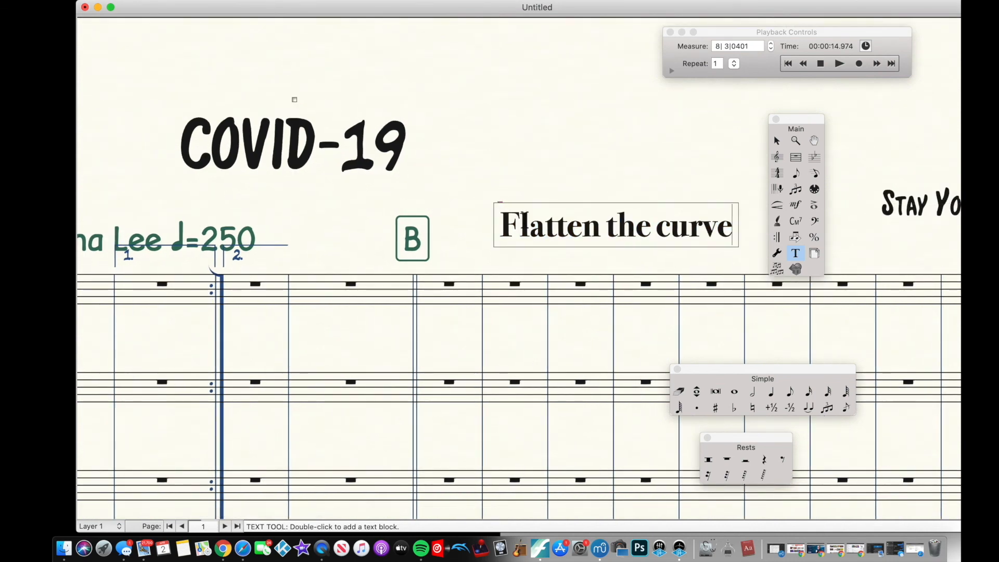
key(super+a)
click(442, 2)
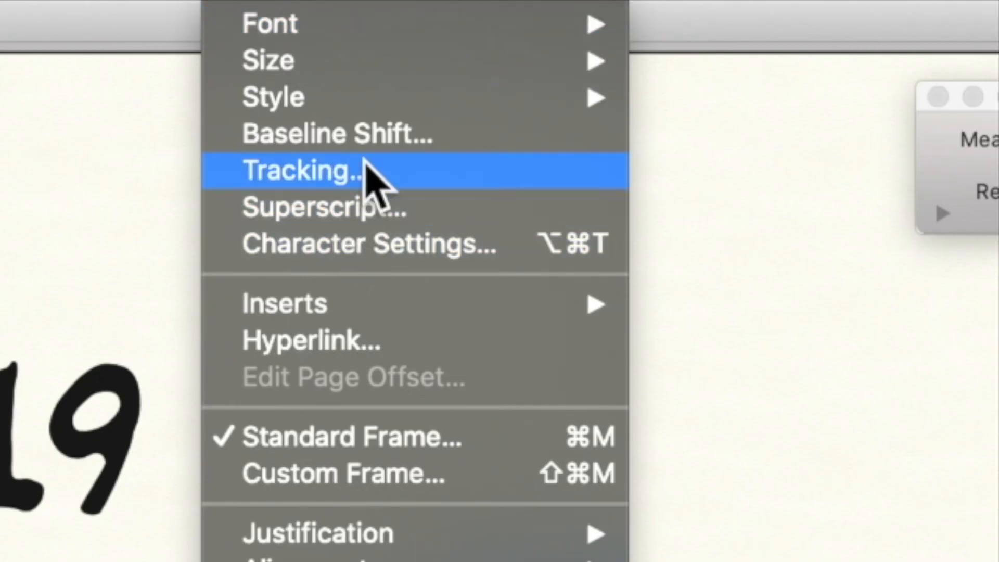
mouse_move(383, 63)
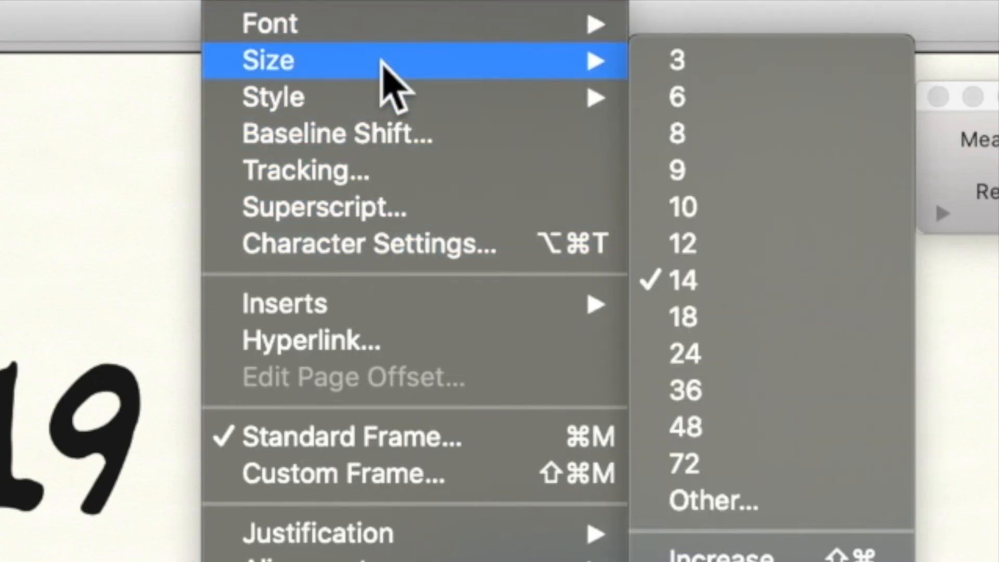
click(724, 462)
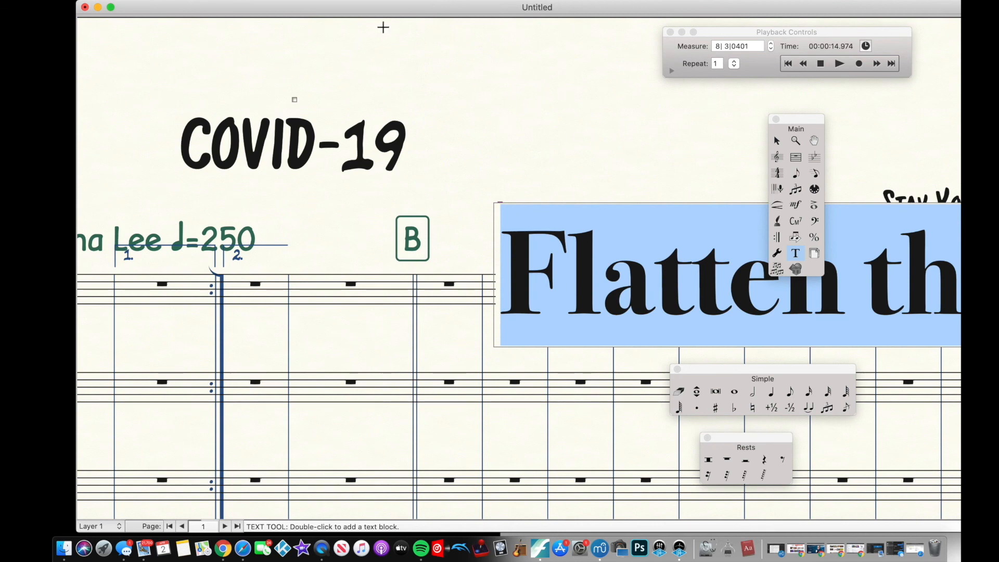
Step: Reduce the selected "Flatten the curve" text to a small font size
click(449, 4)
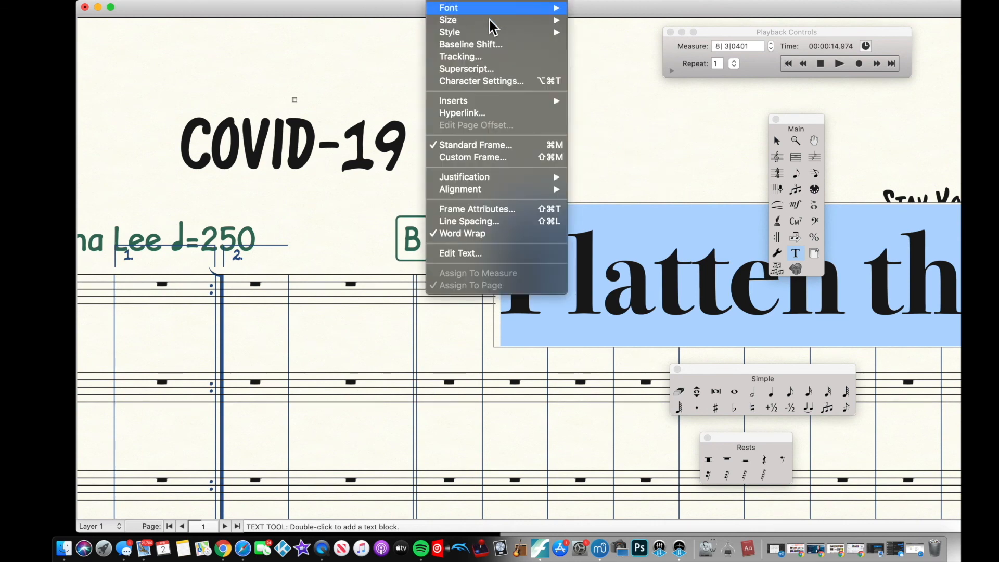
mouse_move(510, 22)
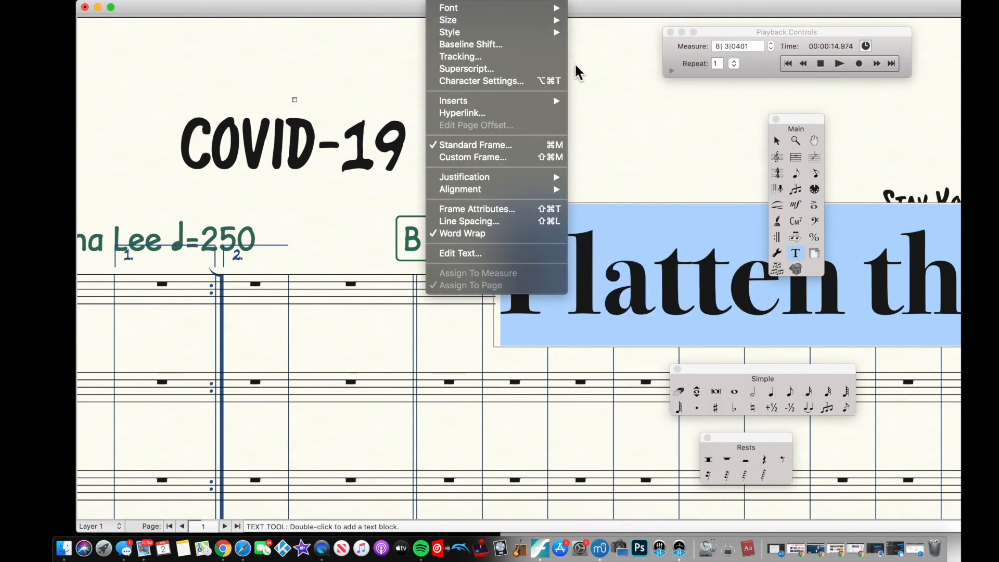
click(588, 37)
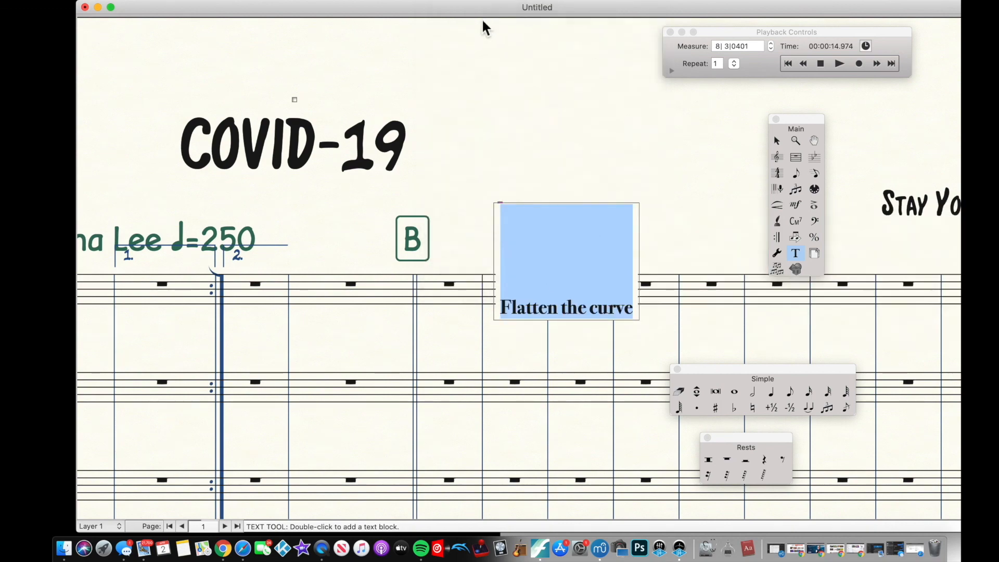
Step: Apply italic and underline styles to the "Flatten the curve" text, and move its block slightly upward
click(446, 4)
mouse_move(476, 32)
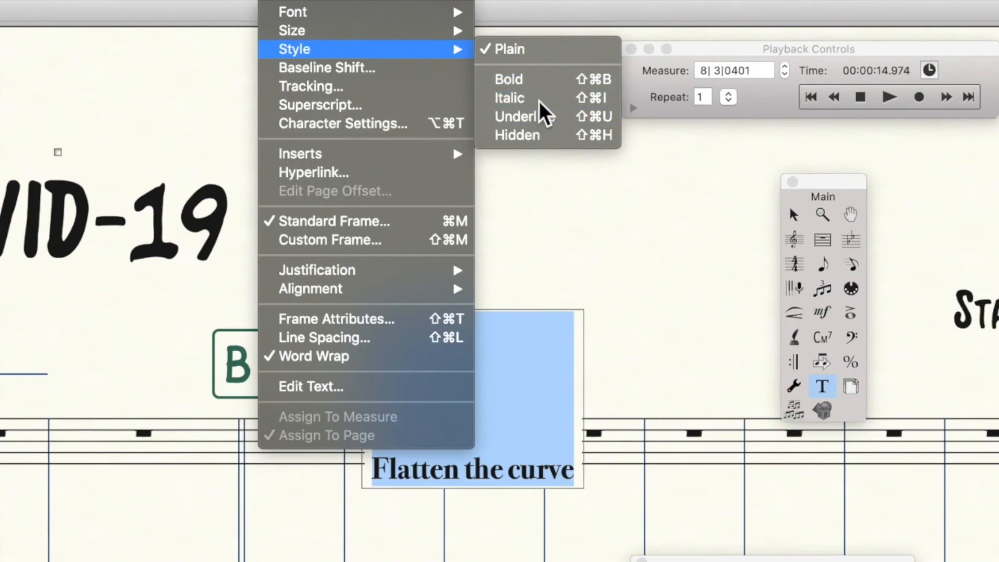
click(542, 100)
click(291, 2)
mouse_move(326, 45)
click(523, 114)
drag(373, 312, 361, 269)
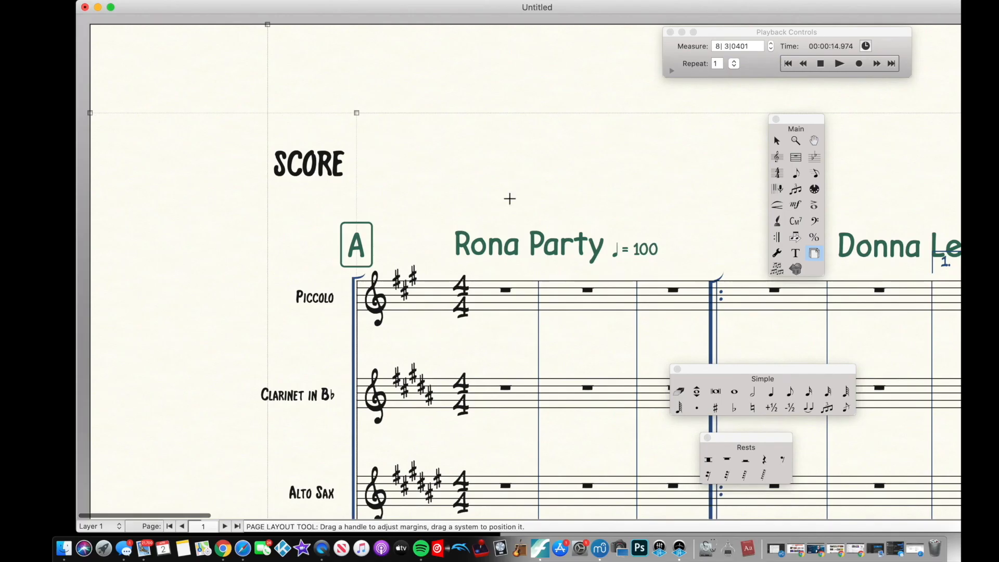
Step: Set the page size to Letter (8.5 x 11) in landscape orientation for all pages of the current score
click(850, 386)
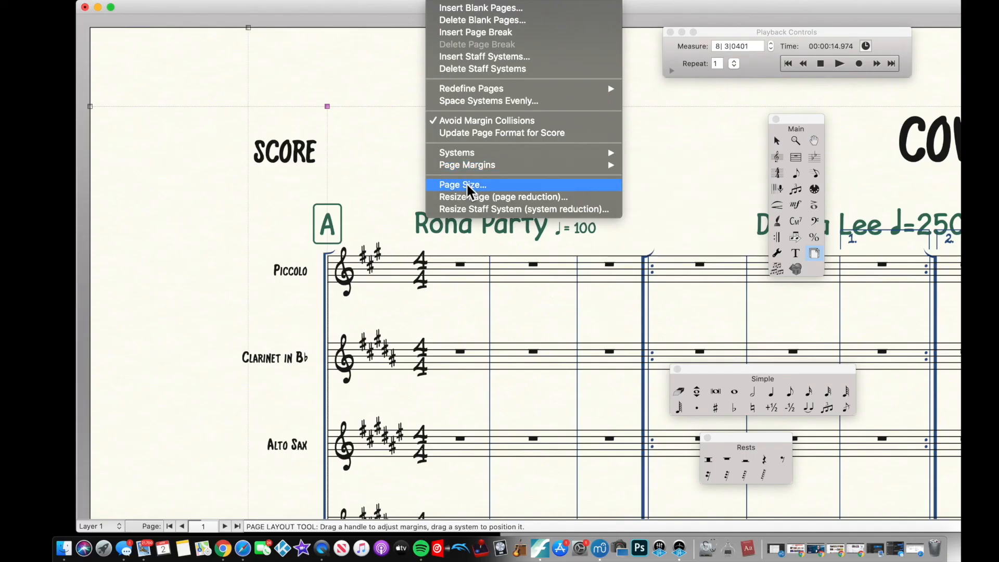
click(468, 186)
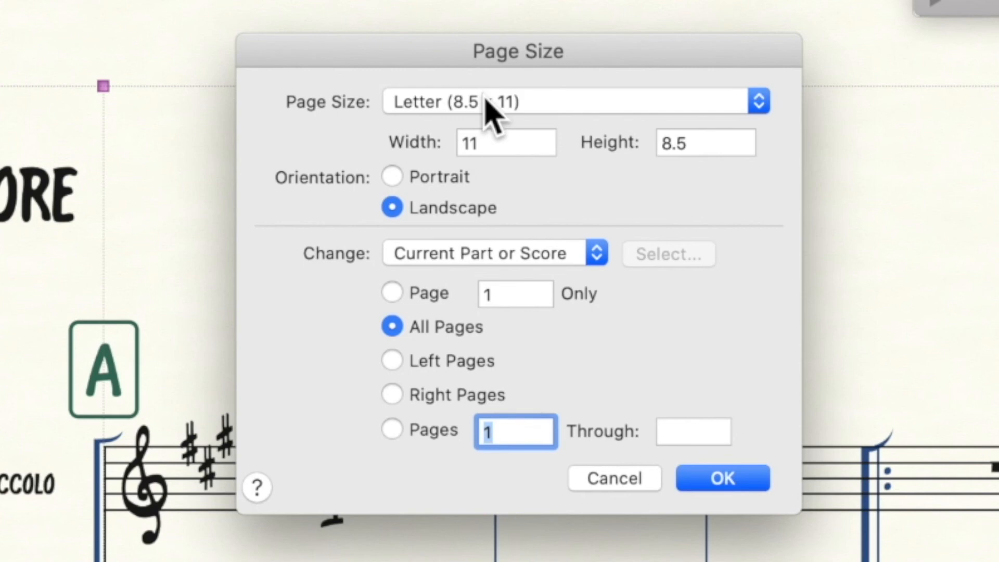
click(486, 112)
click(498, 194)
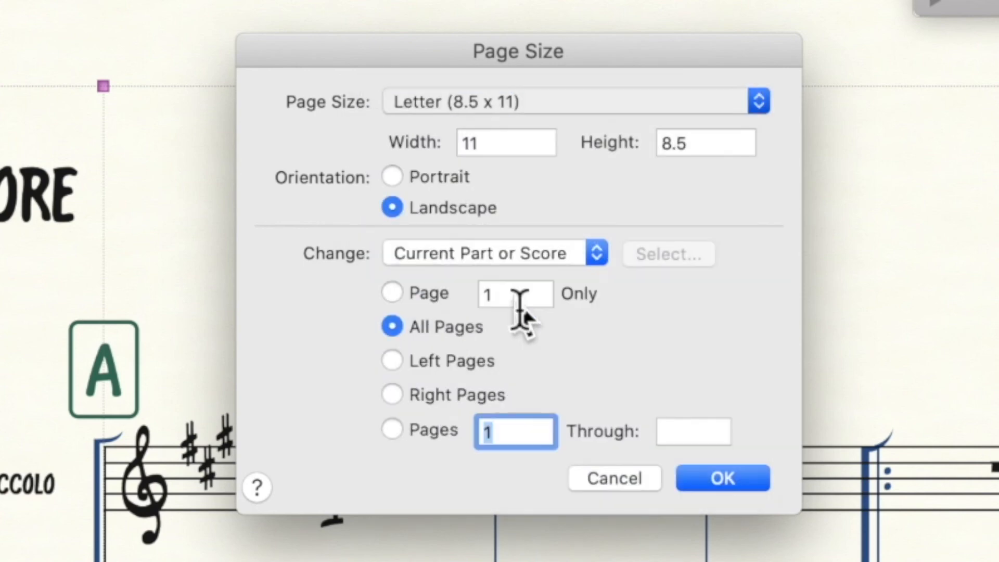
click(724, 479)
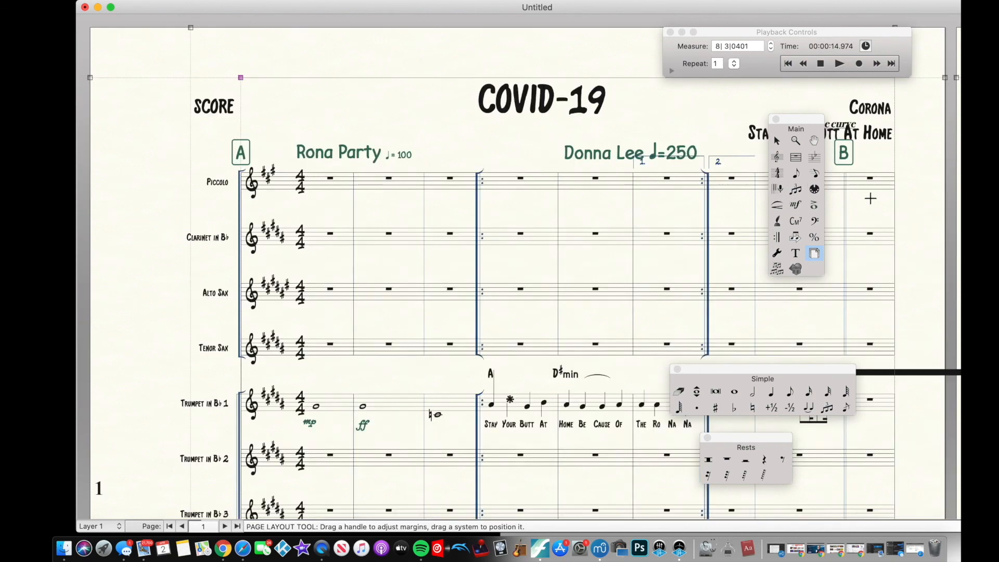
scroll(777, 312, down, 10)
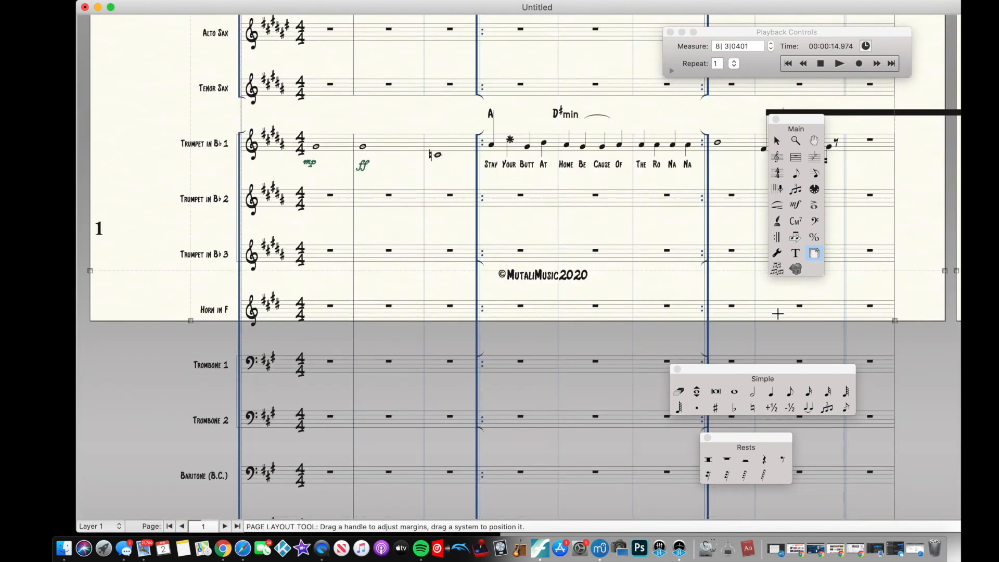
scroll(337, 227, up, 6)
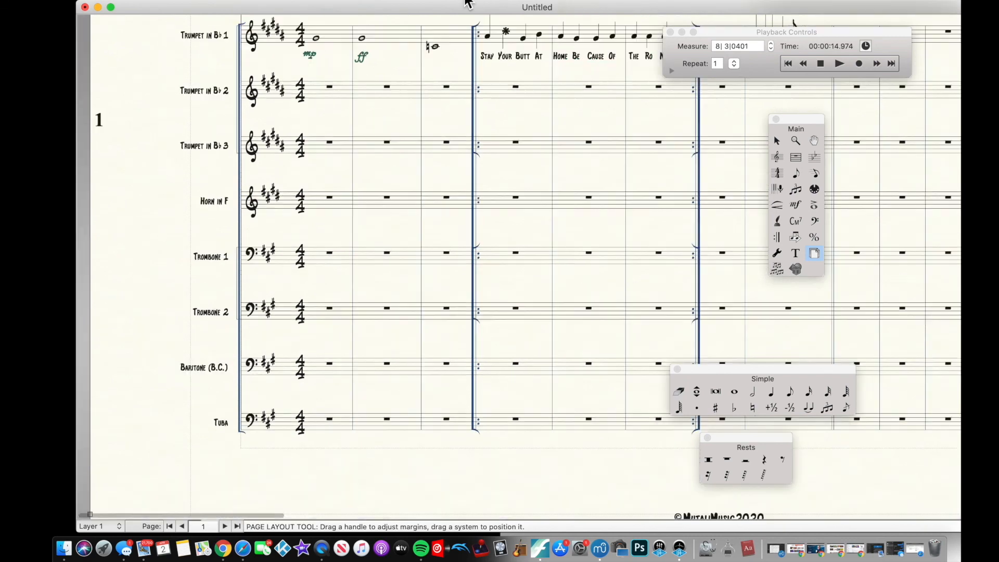
click(466, 4)
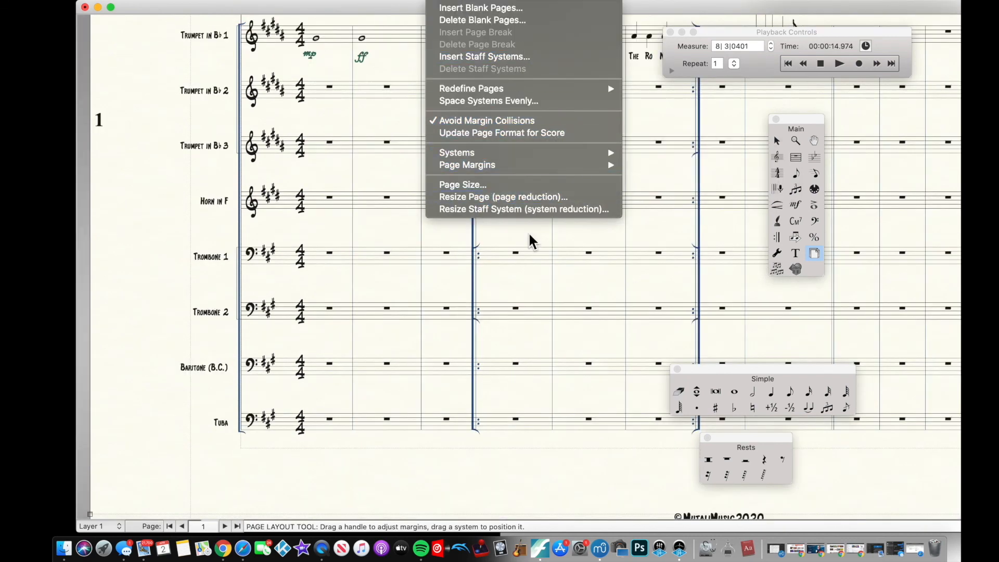
Step: Add a floating ossia measure sourced from Tenor Sax measure 5, attached to page 1, with its staff lines hidden
click(777, 265)
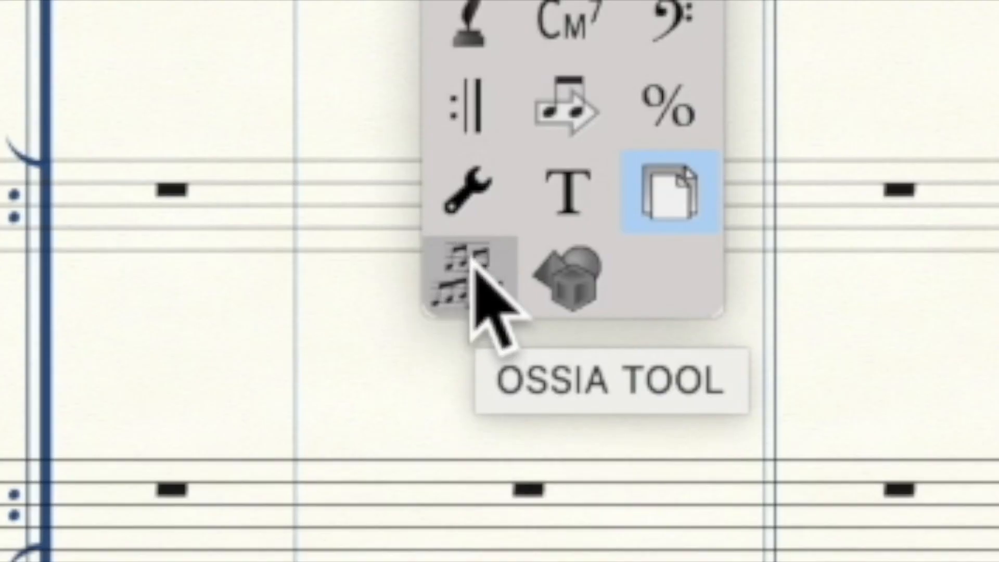
click(471, 260)
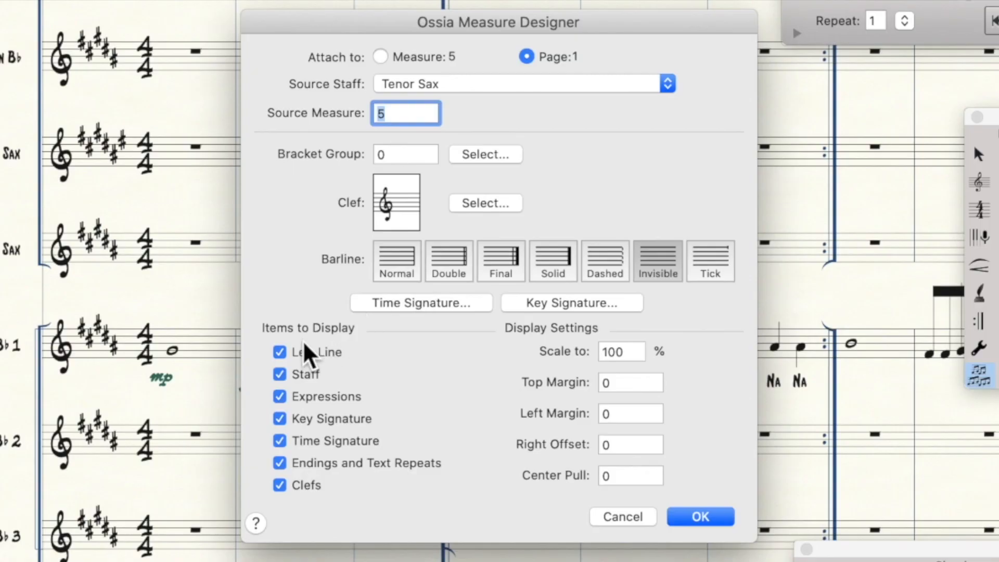
click(279, 374)
click(700, 516)
Step: Delete the floating ossia measure between the Tenor Sax and Trumpet 1 staves
click(613, 248)
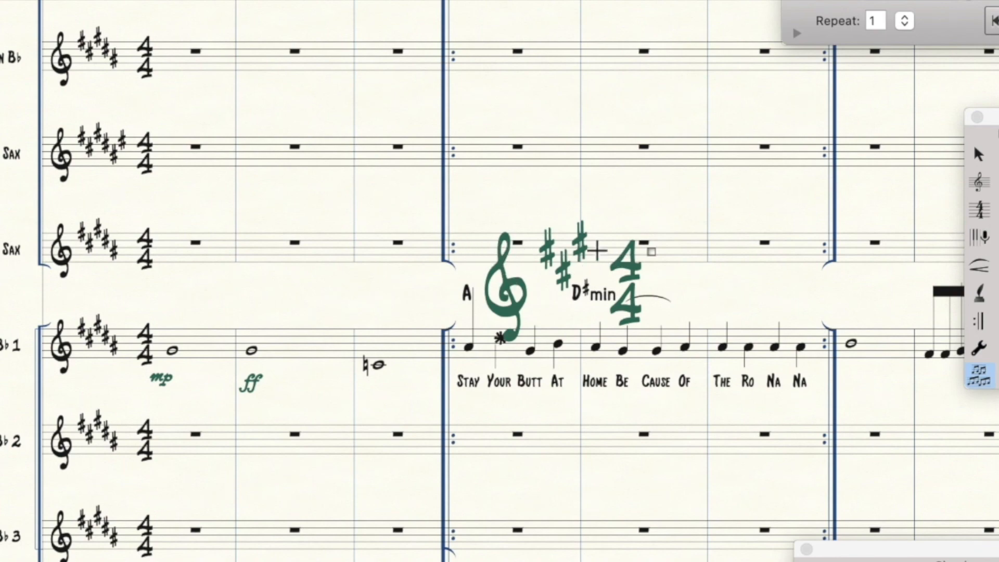
scroll(611, 255, up, 2)
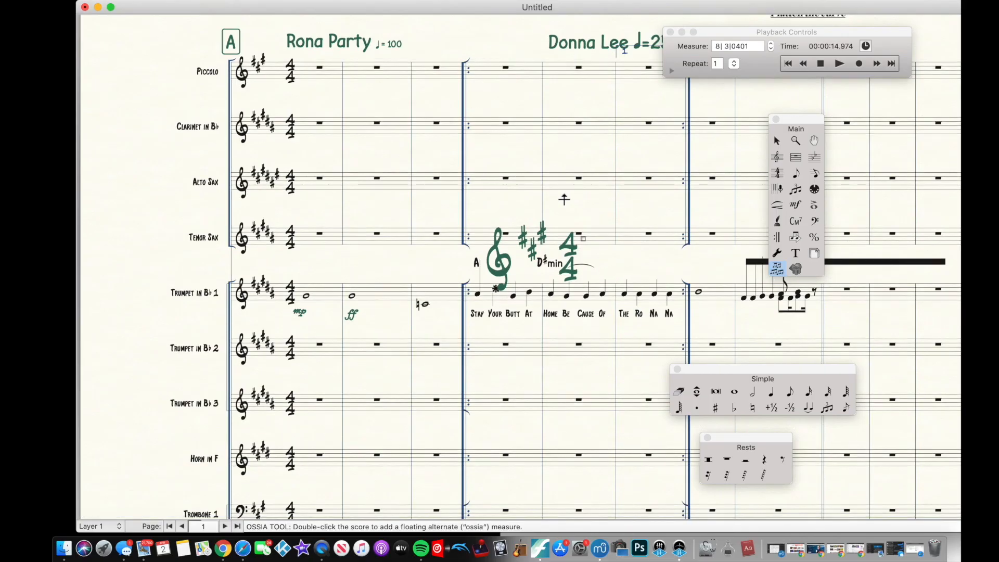
key(Delete)
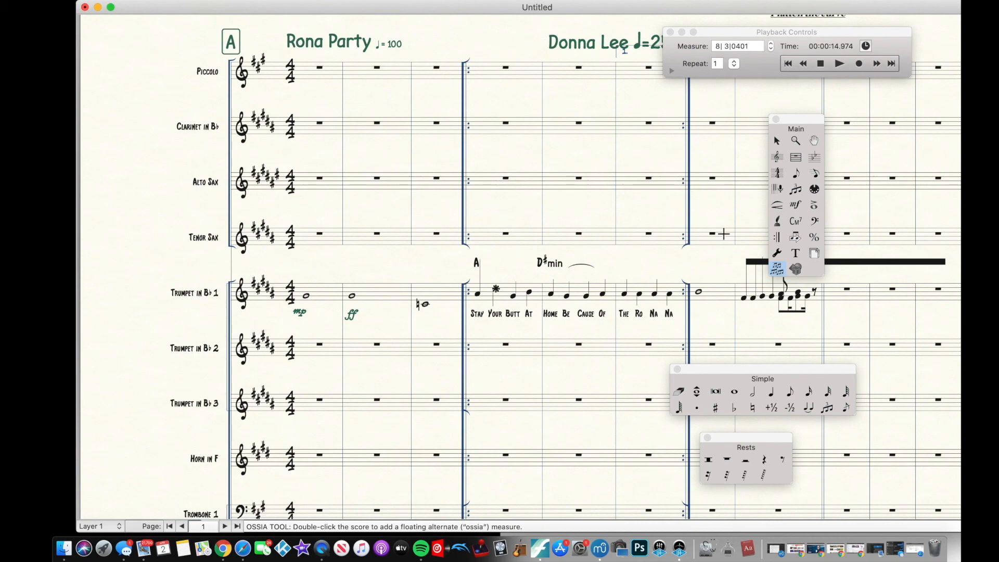
Step: Delete the ©MutaliMusic2020 copyright text below the Tuba staff
click(791, 263)
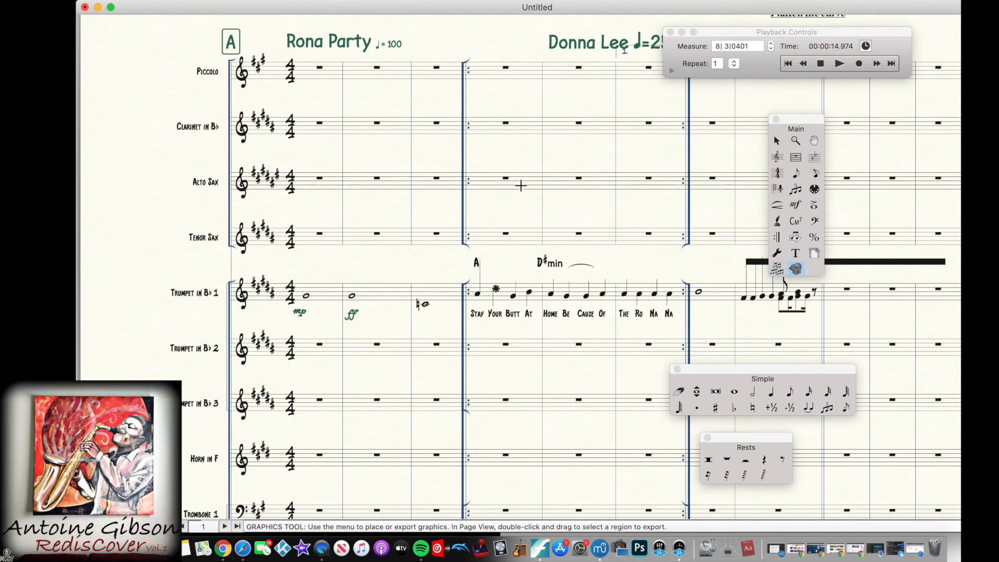
scroll(521, 185, down, 10)
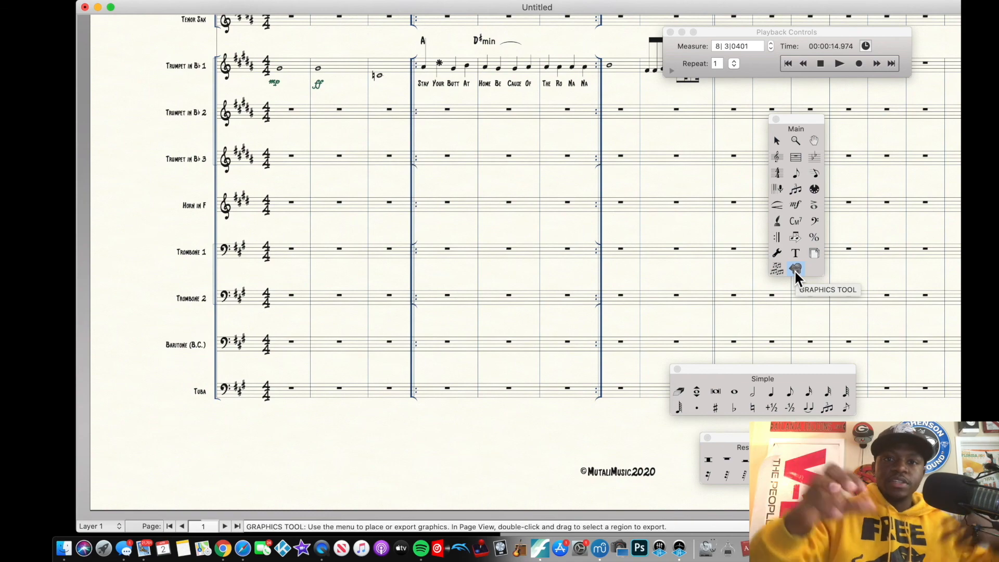
scroll(559, 262, down, 1)
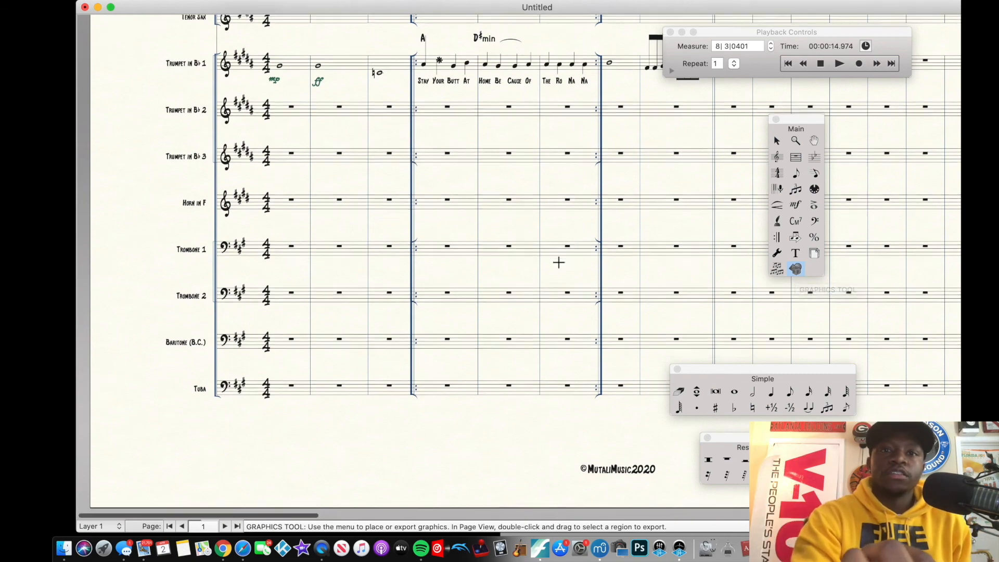
scroll(559, 263, down, 3)
scroll(593, 381, up, 3)
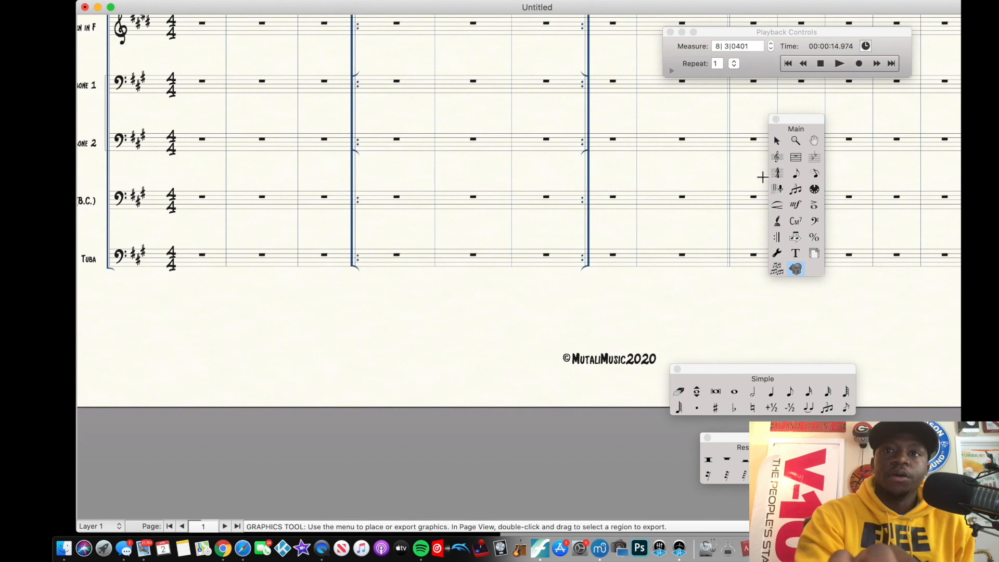
click(776, 141)
click(591, 359)
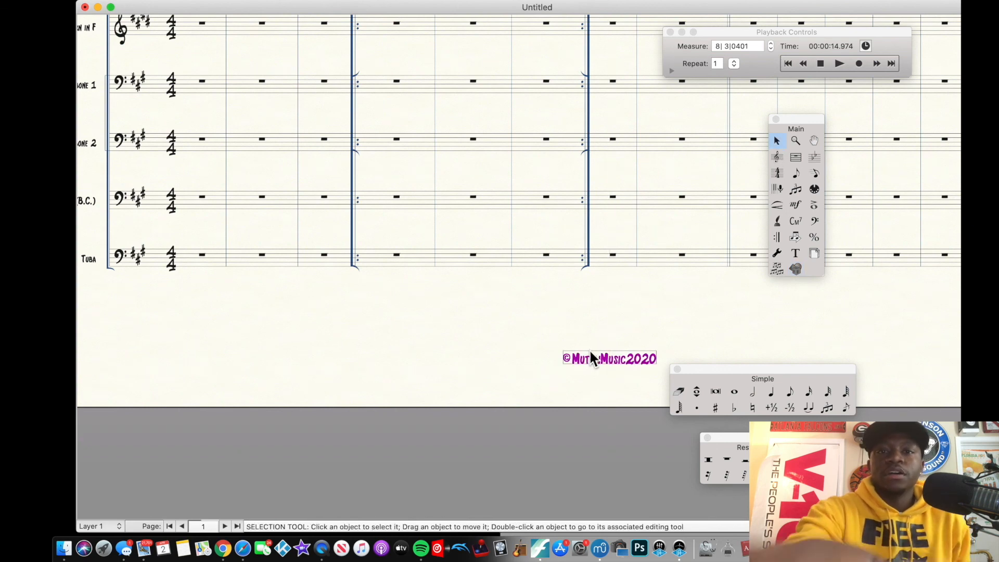
key(Delete)
Step: Search the computer for "logo 2020" and place the image 2020 Logo.png on the score page
click(798, 266)
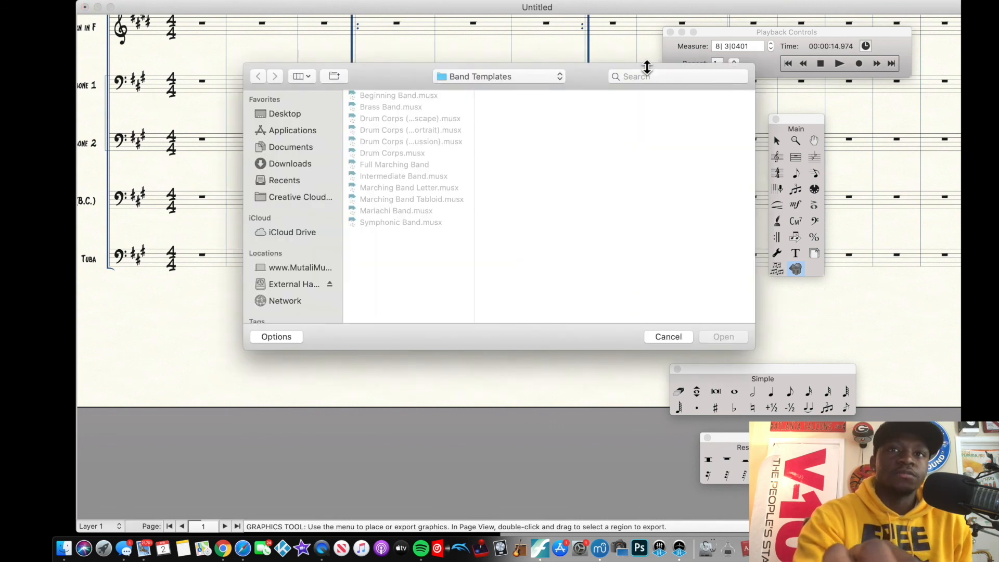
click(643, 76)
text(logo)
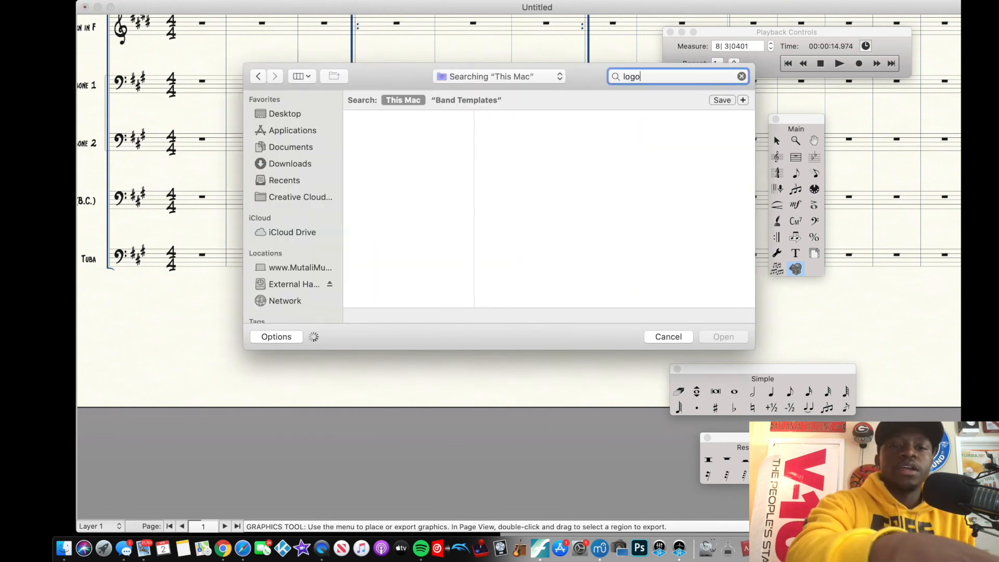
text( 2020)
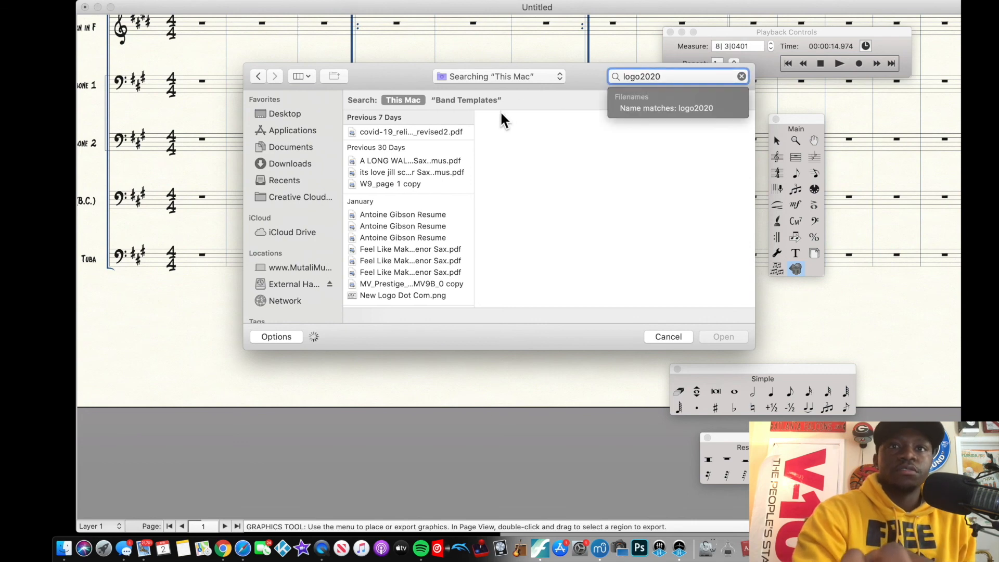
click(397, 160)
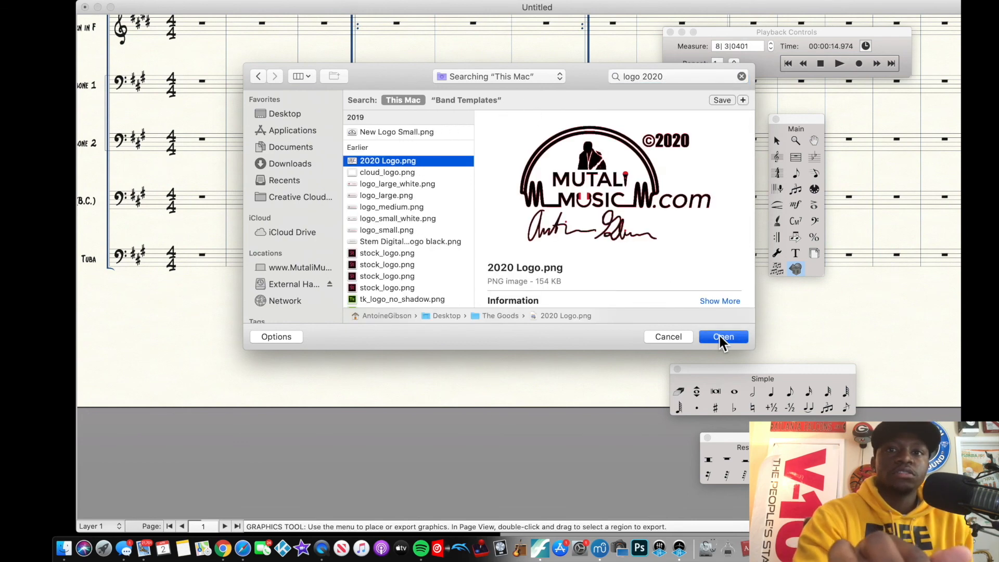
click(723, 336)
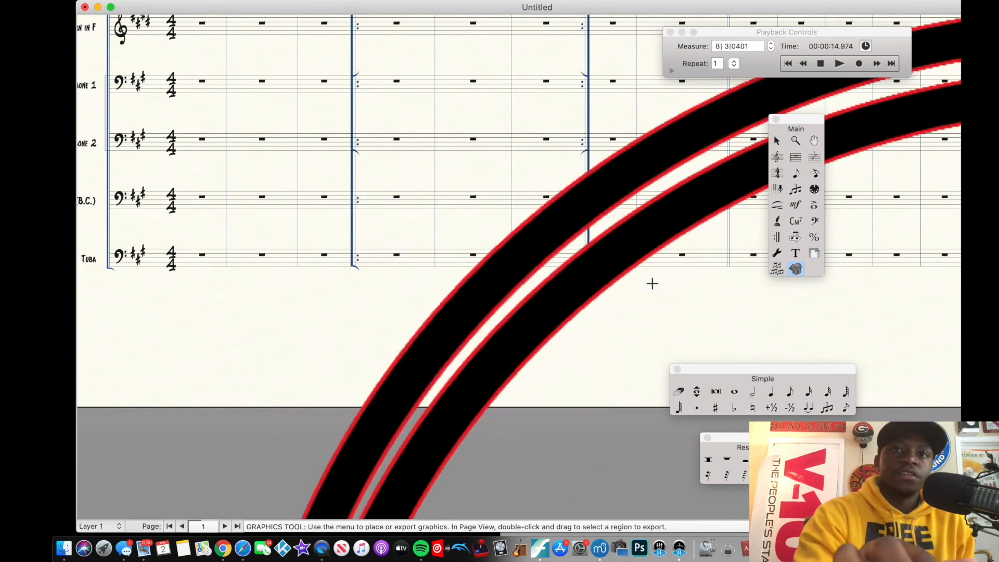
Step: Set the placed logo's horizontal and vertical scale to 5% in its graphic attributes
double_click(607, 256)
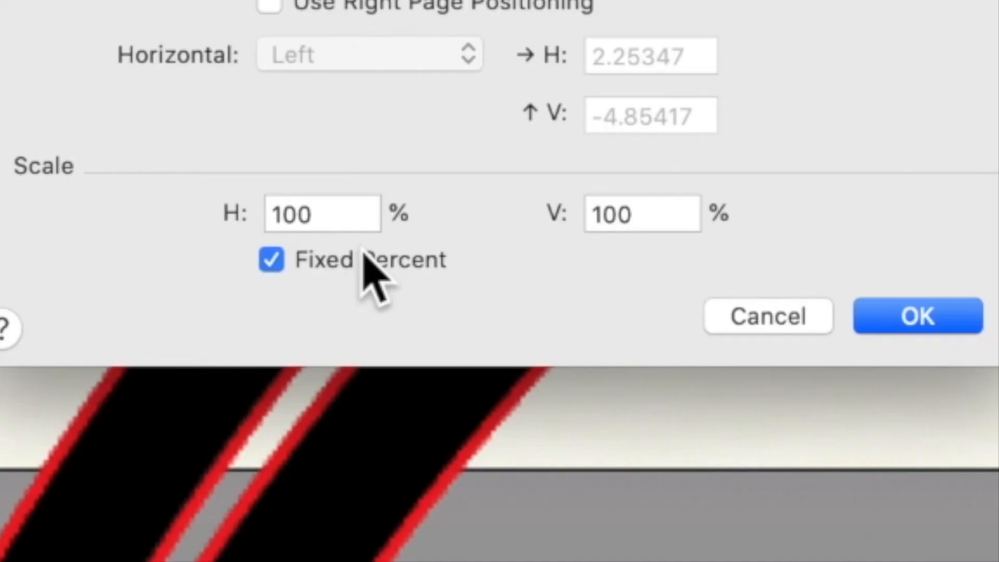
click(445, 327)
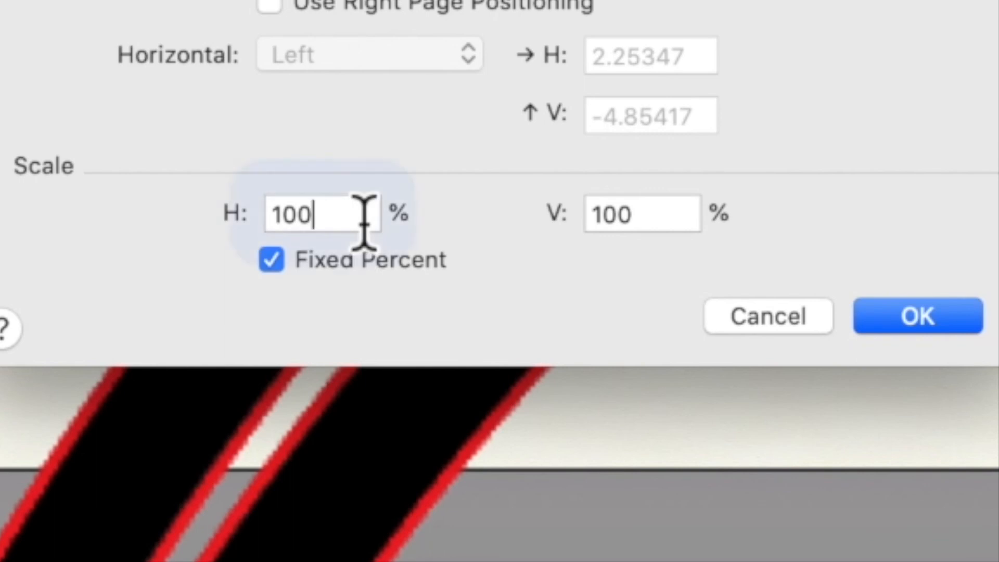
drag(334, 216, 184, 219)
text(5)
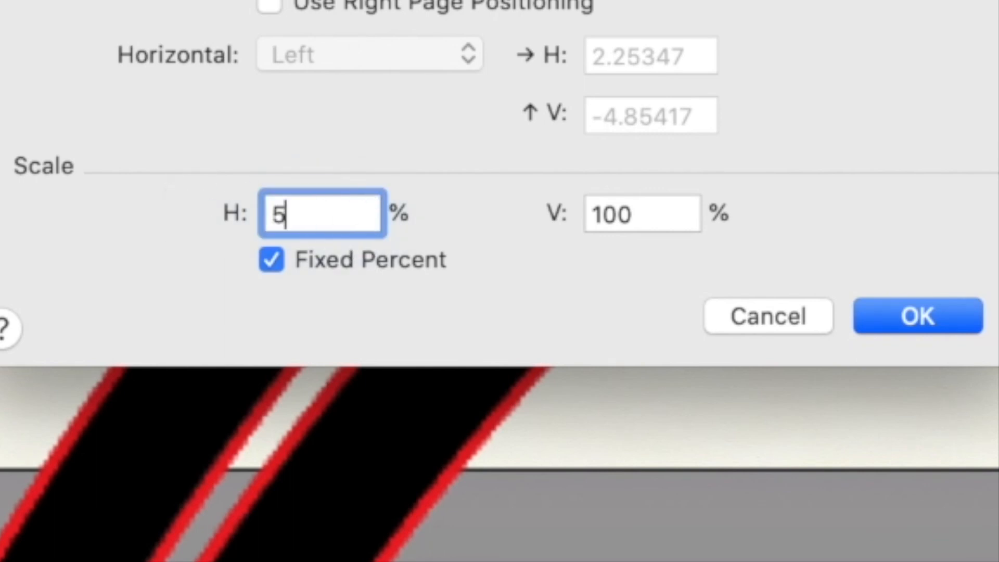
click(665, 221)
drag(665, 221, 469, 223)
text(5)
Step: Attach the logo graphic to all pages of the score
click(607, 286)
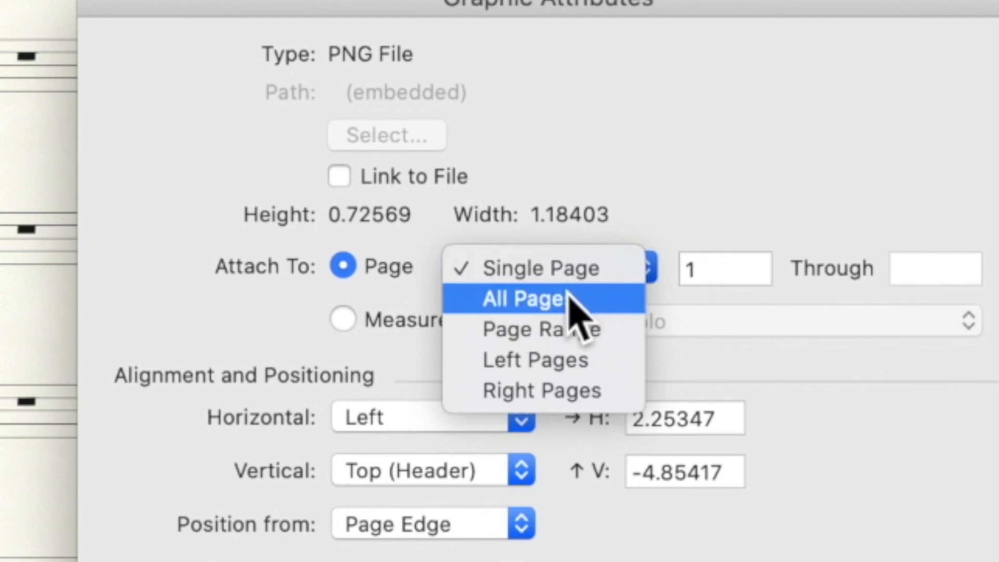
click(569, 296)
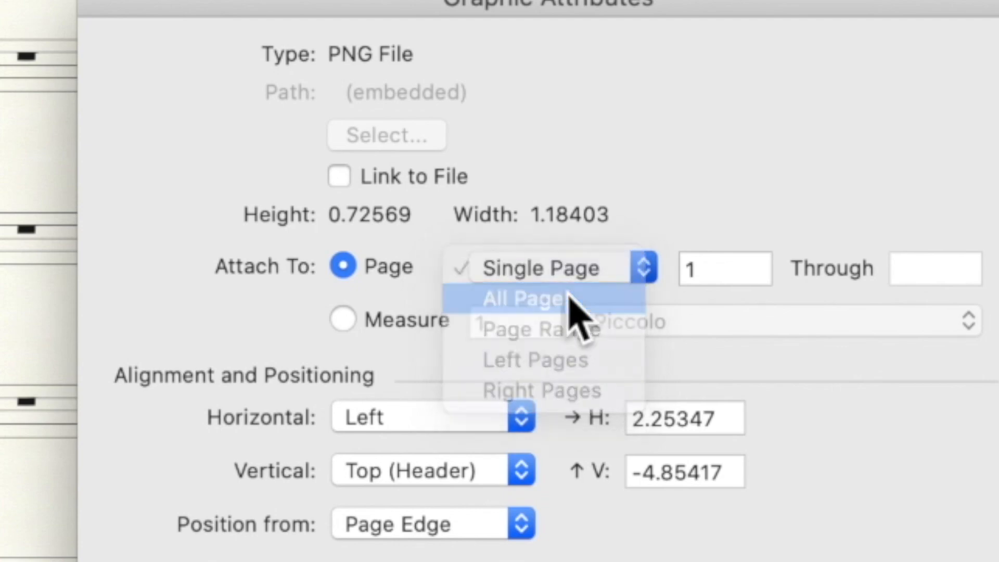
click(593, 267)
click(593, 268)
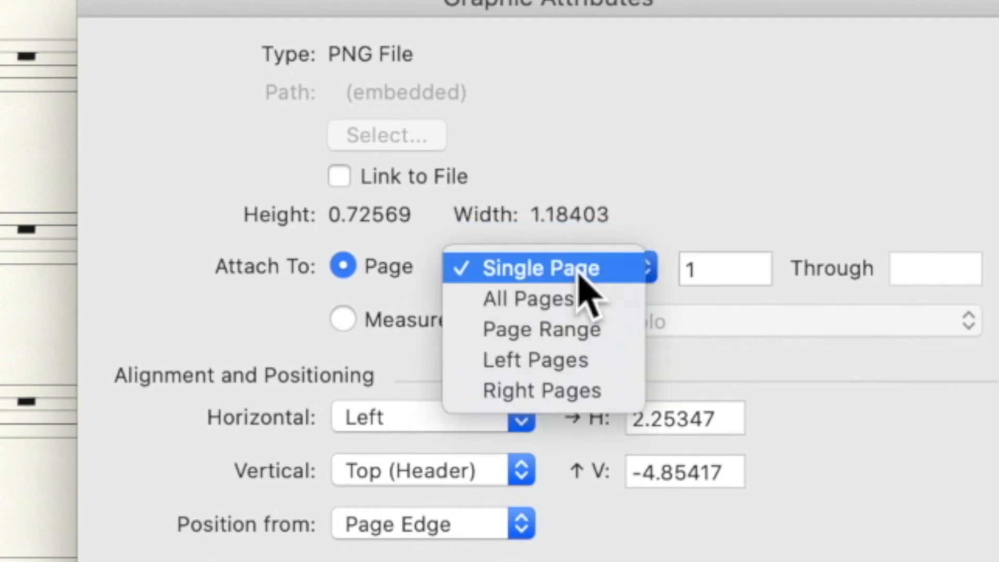
click(567, 297)
Step: Align the logo to the center horizontally and vertically, positioned from the page margin, and apply the attributes
click(479, 417)
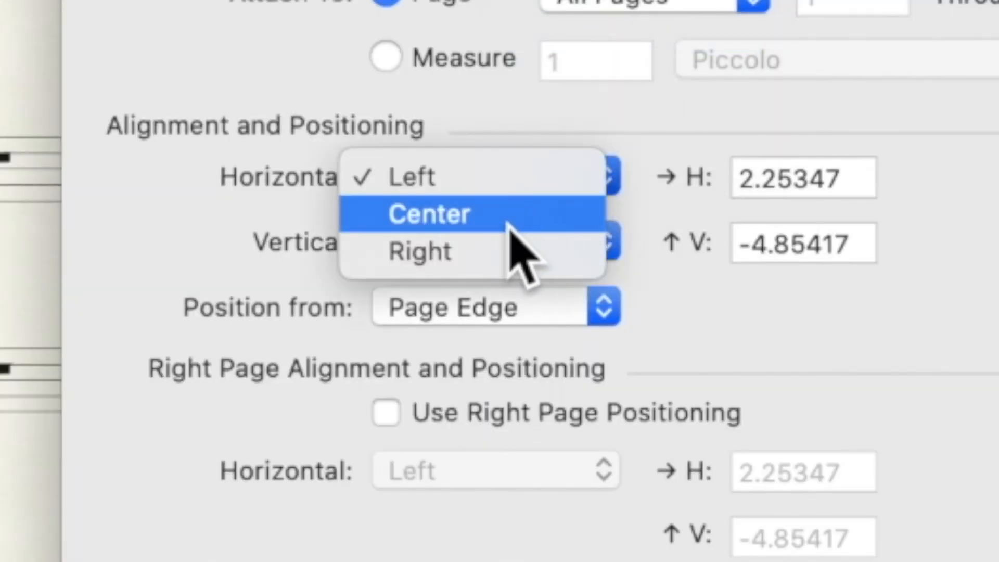
click(508, 224)
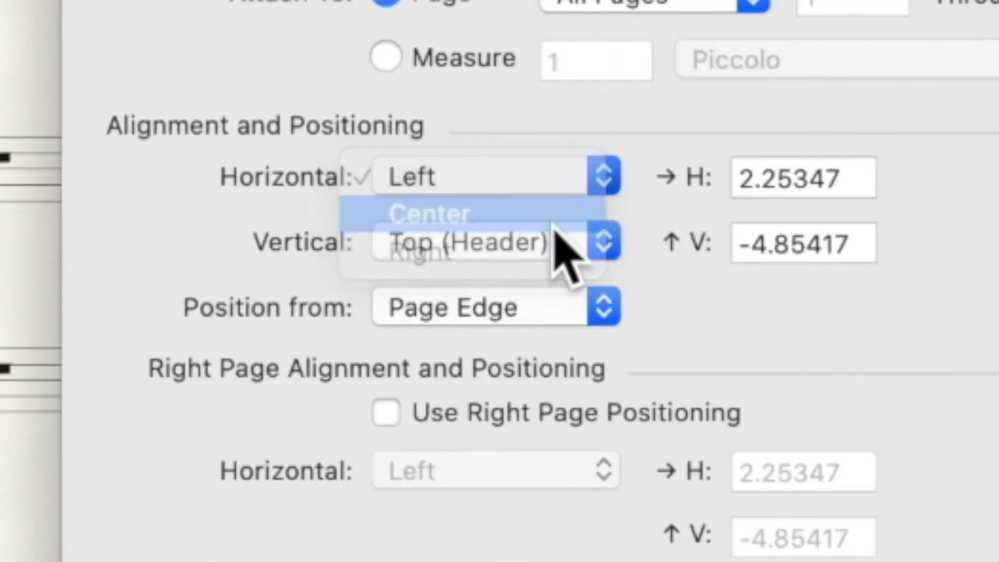
click(546, 244)
click(539, 284)
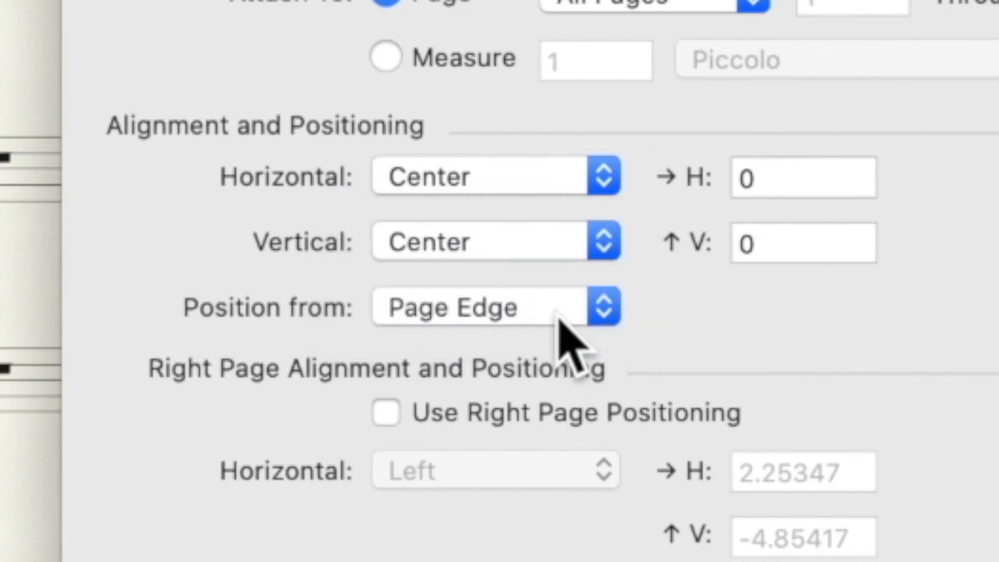
click(555, 314)
click(574, 271)
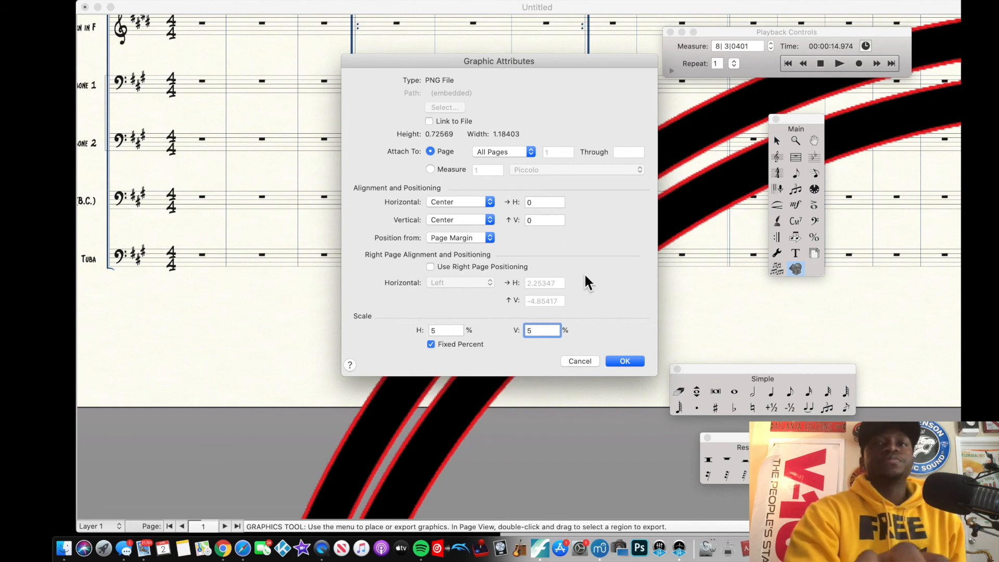
click(625, 361)
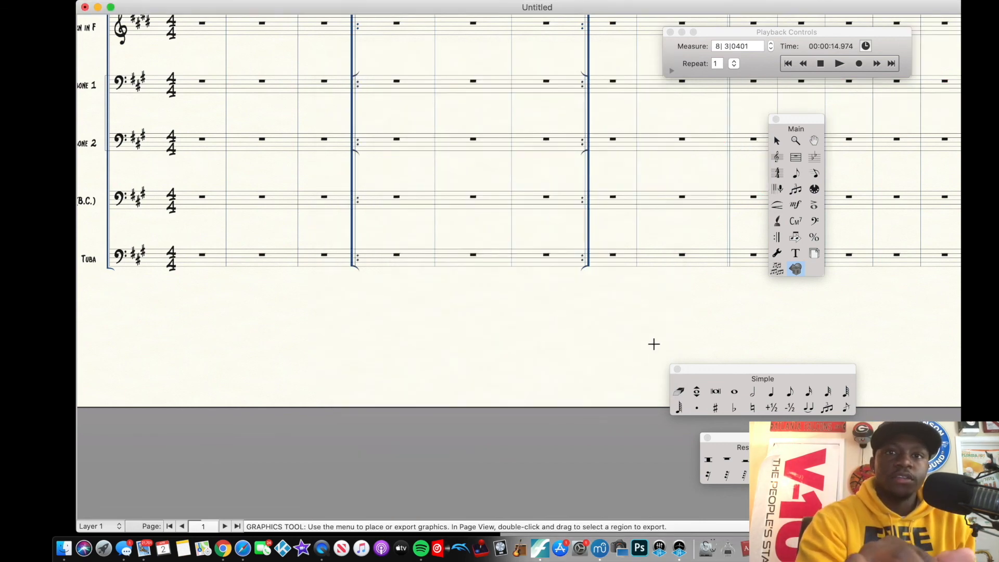
Step: Move the logo down to the middle of the blank area below the Tuba staff
key(super+minus)
scroll(654, 344, right, 2)
scroll(605, 171, right, 4)
scroll(329, 137, left, 4)
scroll(329, 137, up, 2)
mouse_move(473, 89)
mouse_down()
mouse_move(461, 176)
mouse_move(491, 320)
mouse_move(459, 368)
mouse_up()
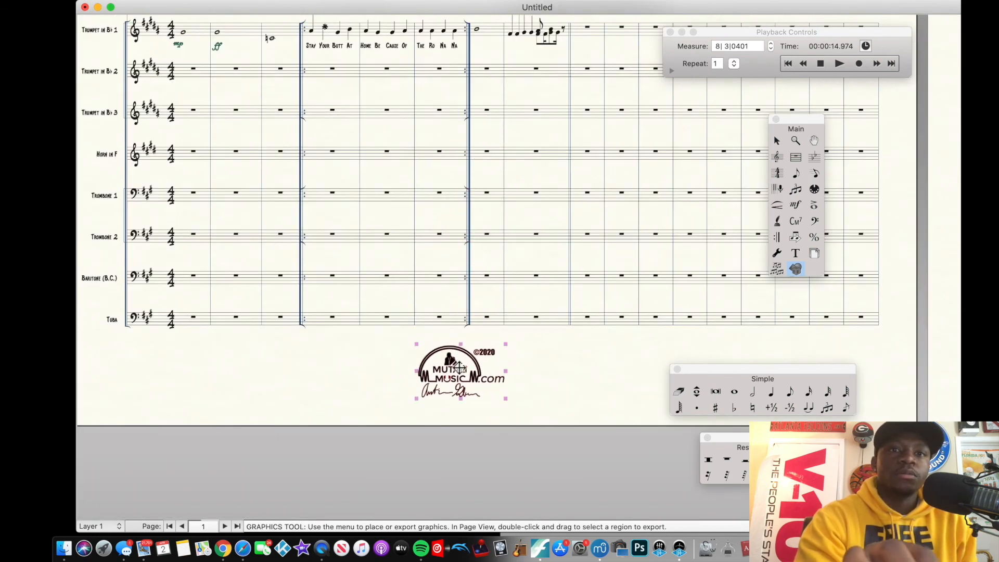
Step: Change the logo's vertical alignment in its graphic attributes and apply the change
double_click(451, 367)
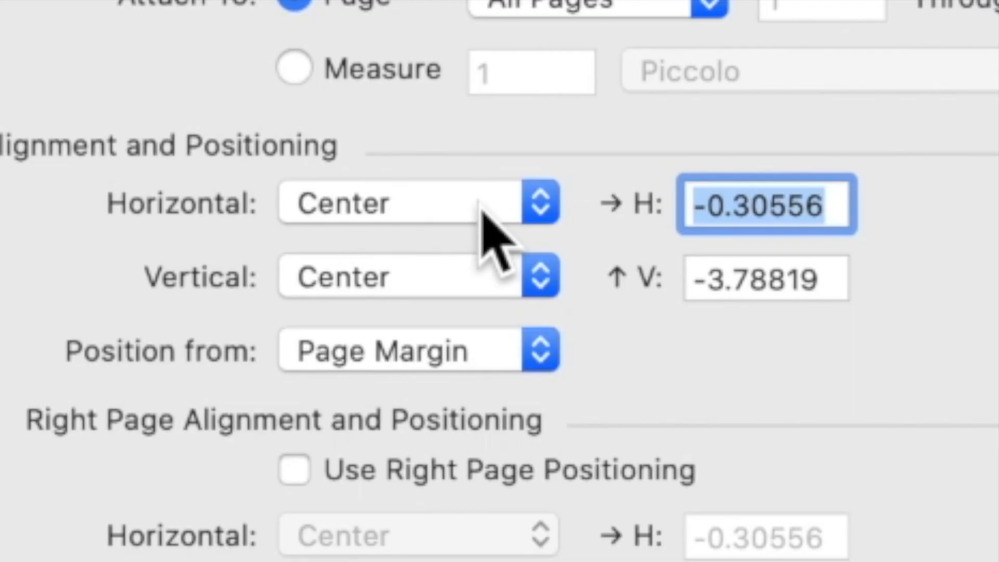
click(416, 281)
click(406, 318)
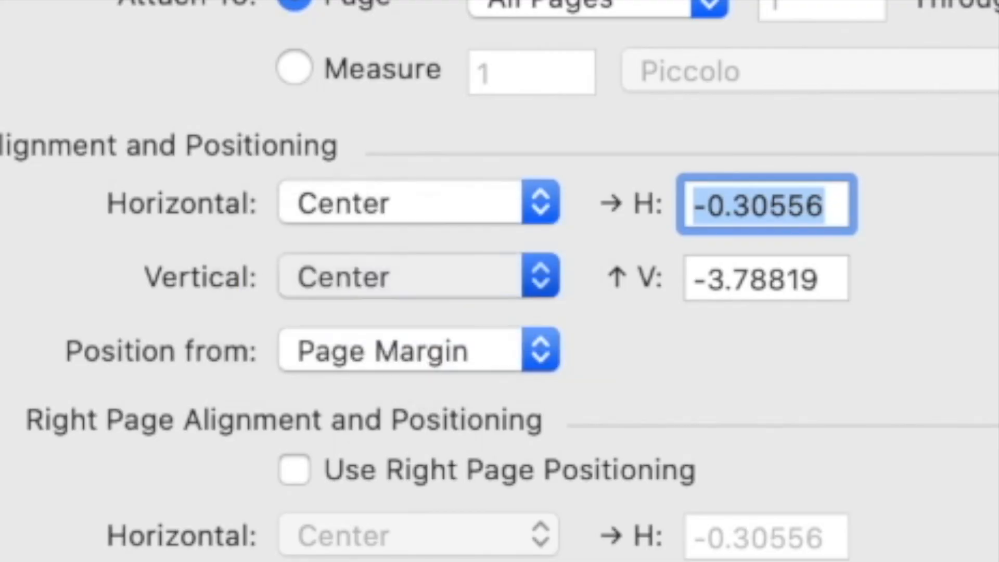
click(647, 362)
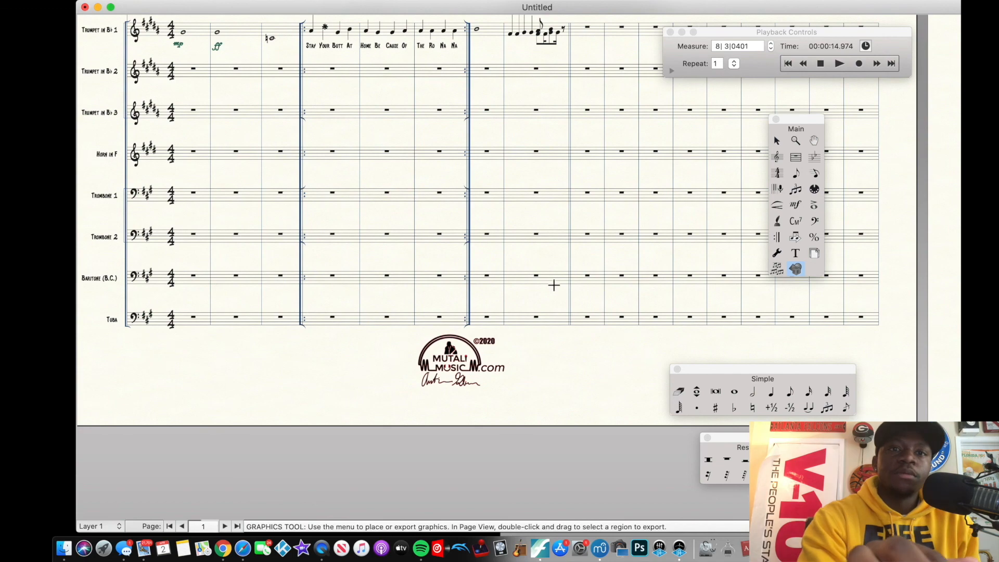
Step: Examine the logo's placement below the Tuba staff and the rest of the first page up to the title
scroll(553, 285, left, 3)
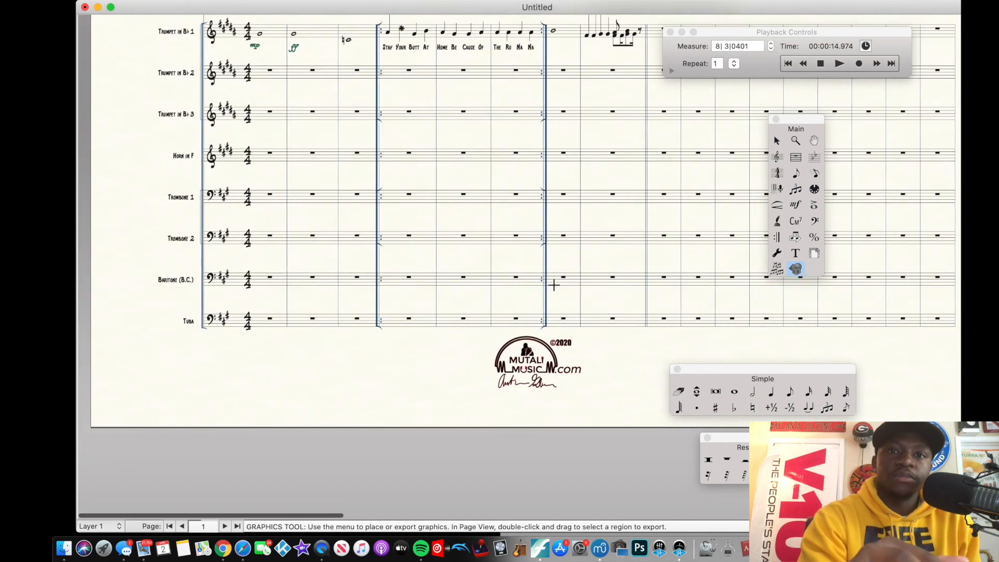
scroll(551, 287, down, 3)
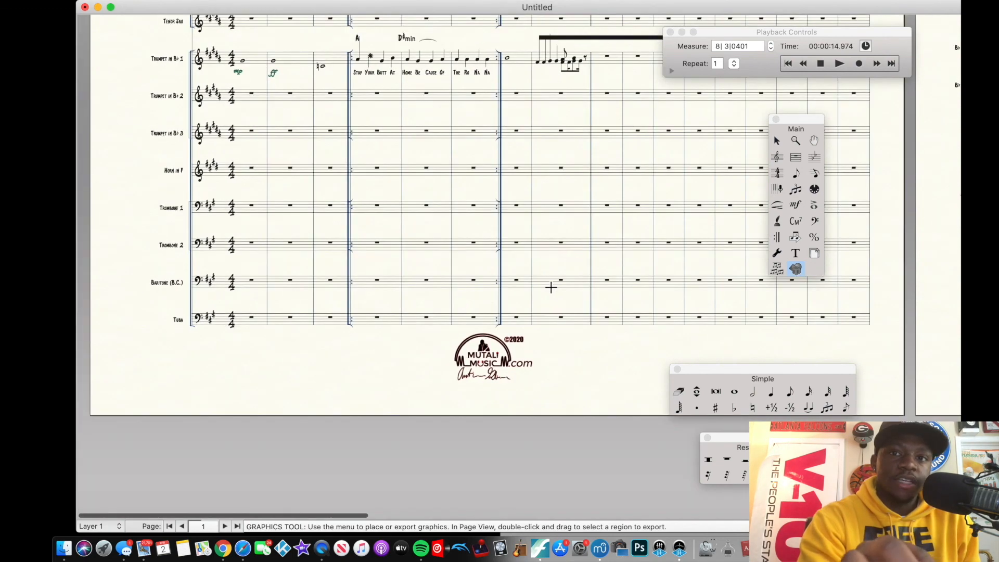
scroll(551, 288, up, 4)
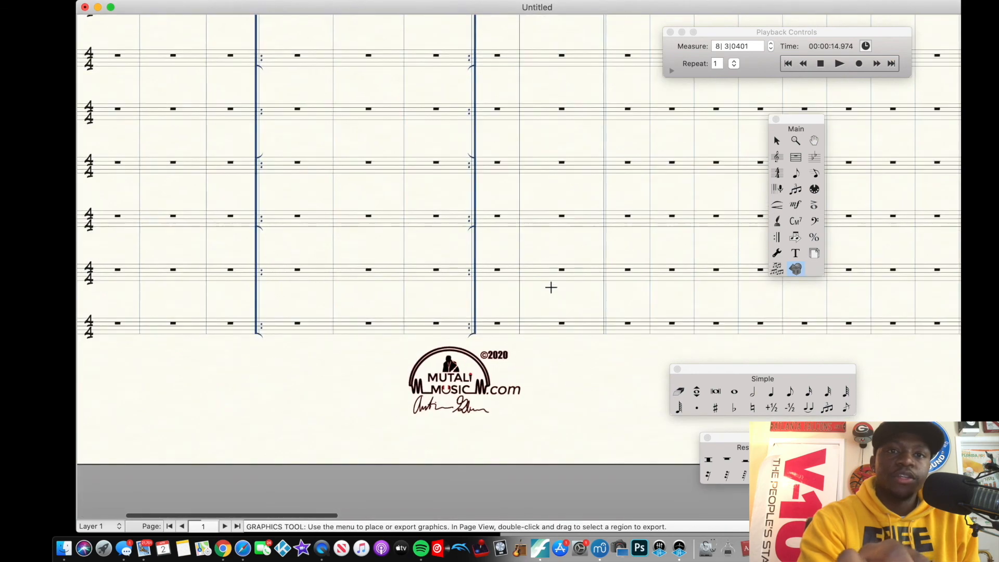
scroll(551, 287, up, 2)
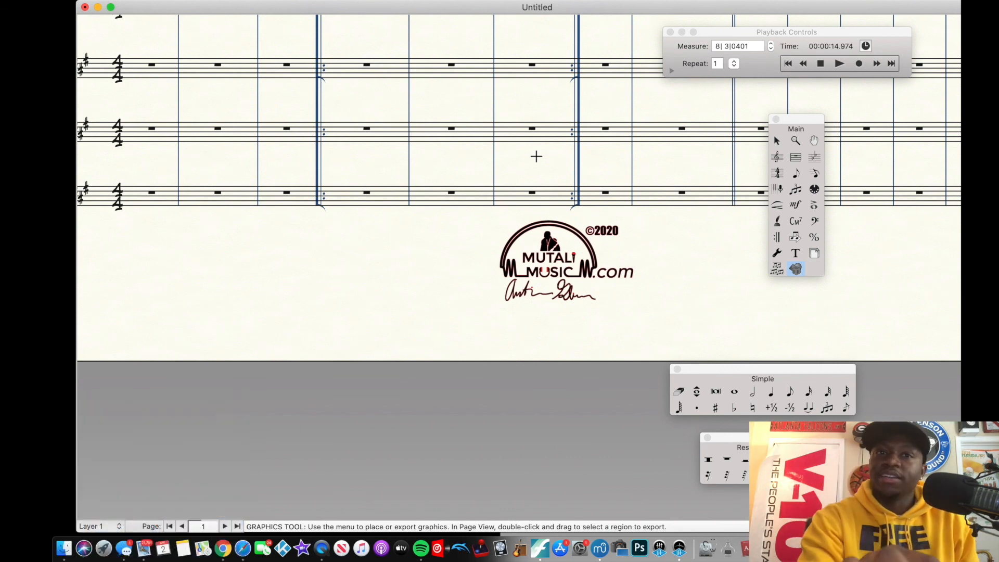
scroll(379, 134, down, 2)
scroll(379, 134, up, 8)
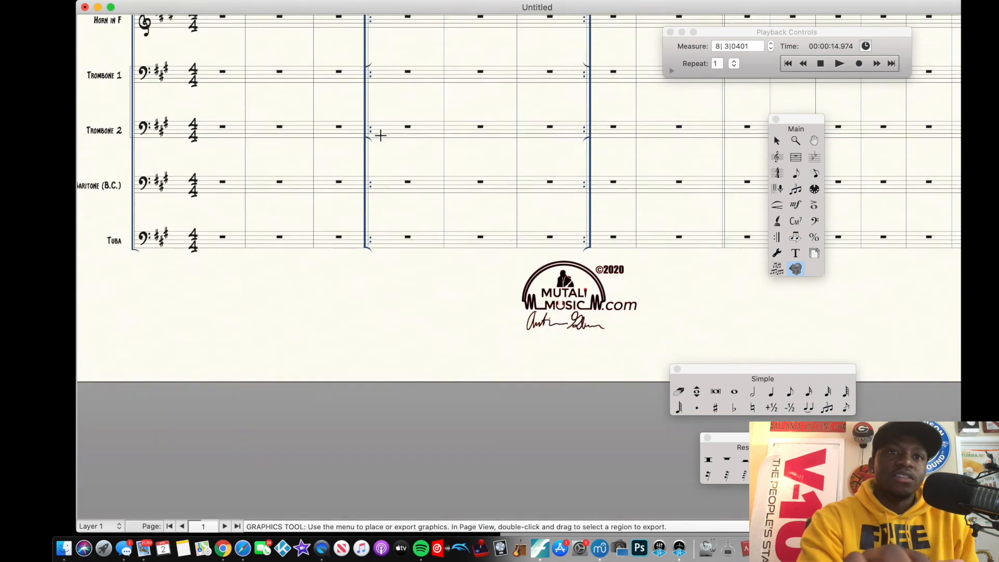
scroll(380, 135, down, 6)
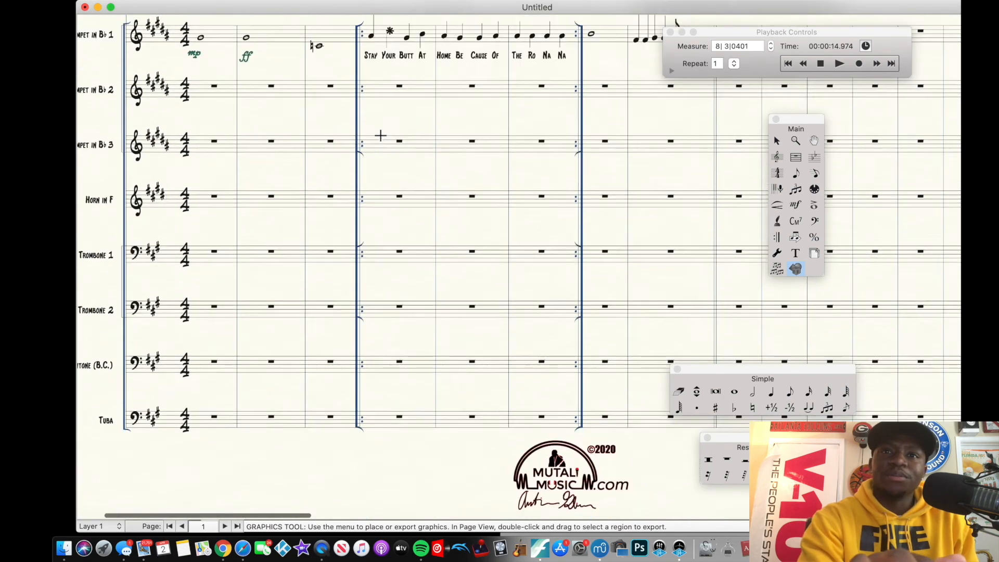
scroll(381, 135, up, 10)
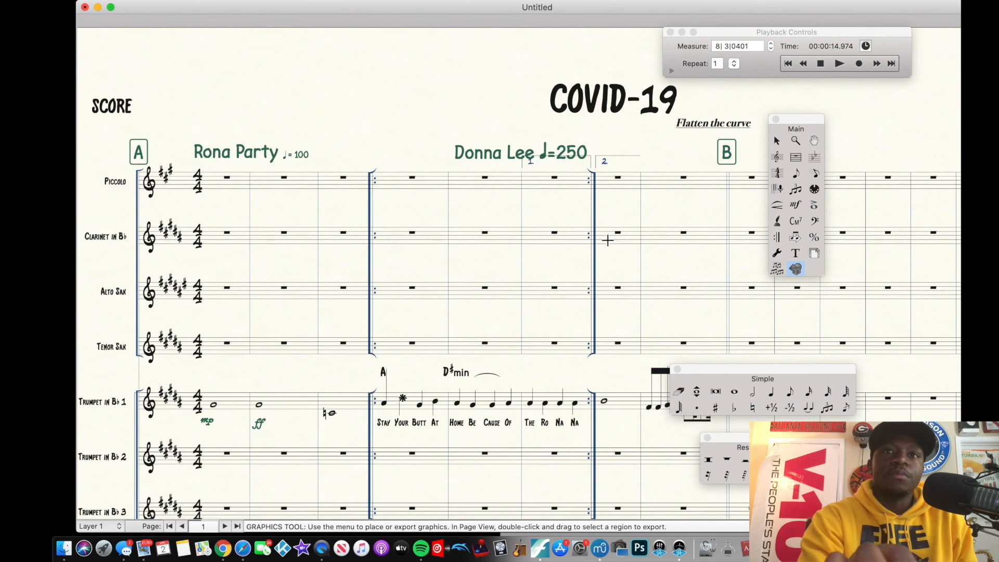
Step: Move the "Flatten the curve" subtitle with the Text tool to the right and slightly down, just past rehearsal mark B
scroll(638, 119, down, 1)
scroll(638, 119, right, 10)
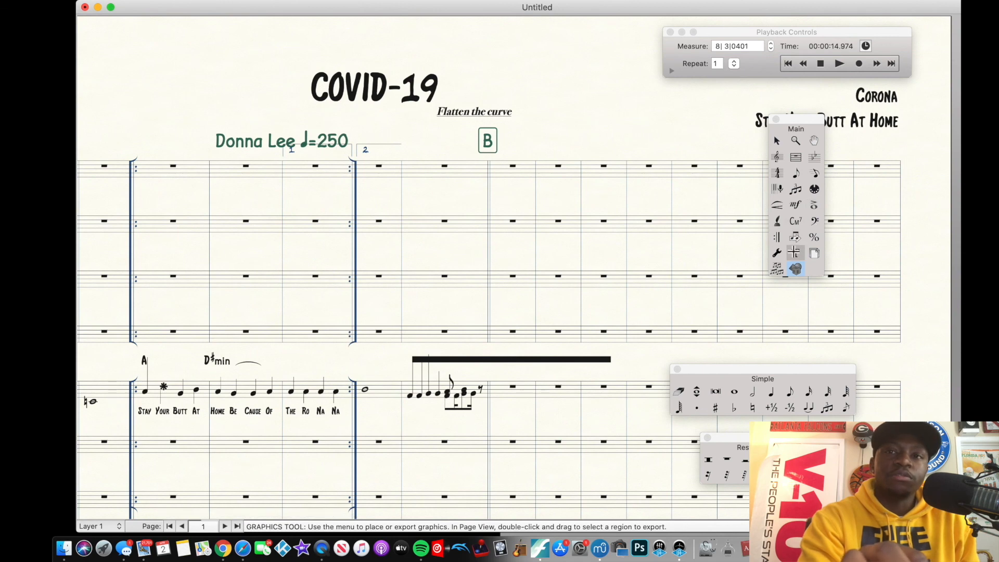
click(794, 252)
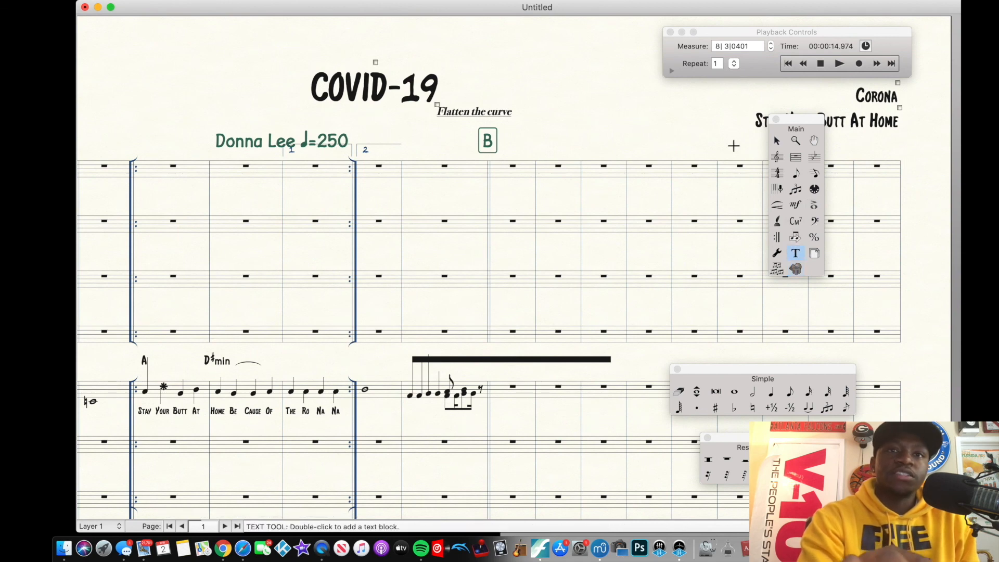
drag(438, 105, 522, 121)
Step: Move the Main tool palette down and to the left so it clears rehearsal mark B
scroll(522, 121, down, 8)
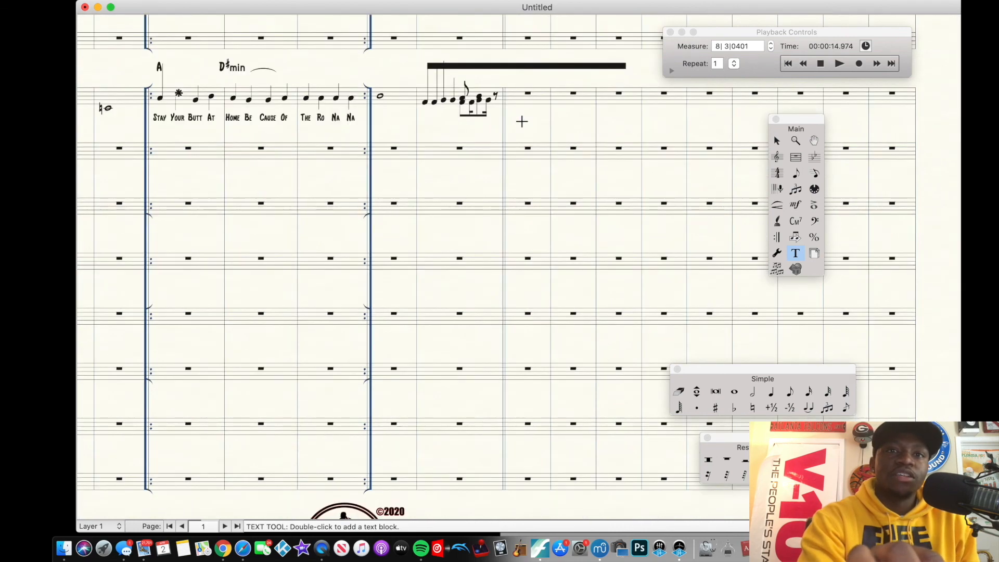
scroll(522, 121, up, 10)
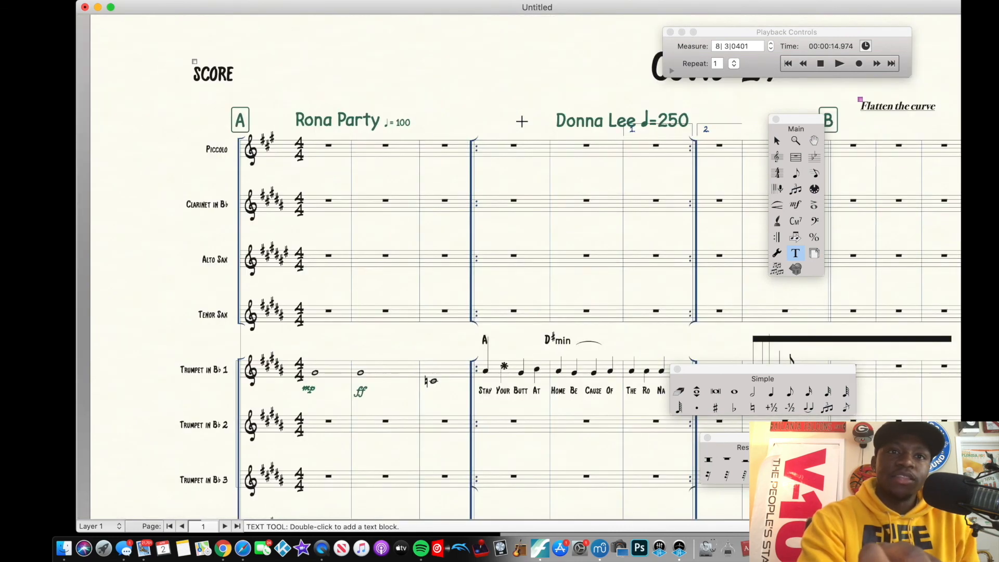
scroll(522, 121, down, 2)
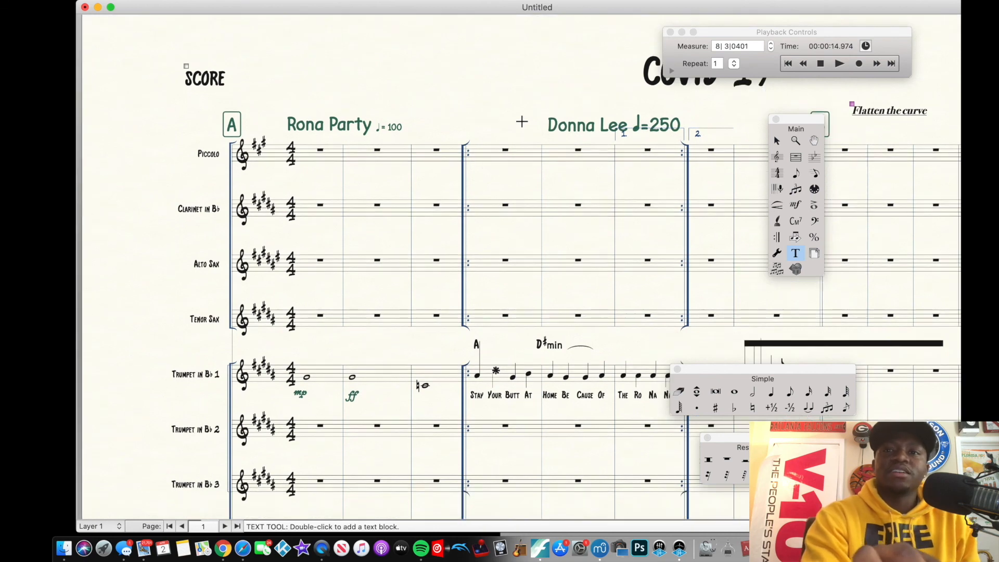
drag(802, 118, 757, 182)
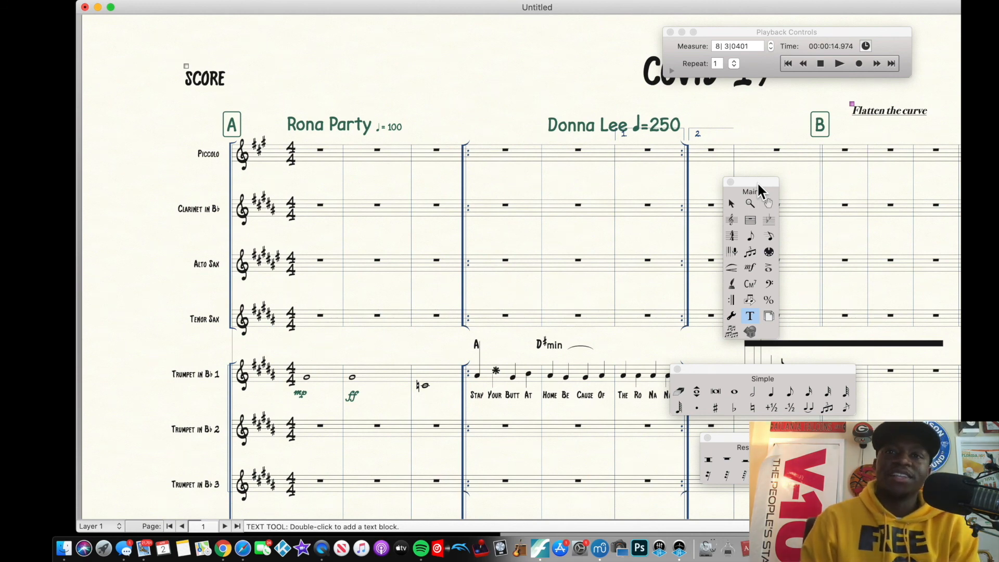
click(757, 177)
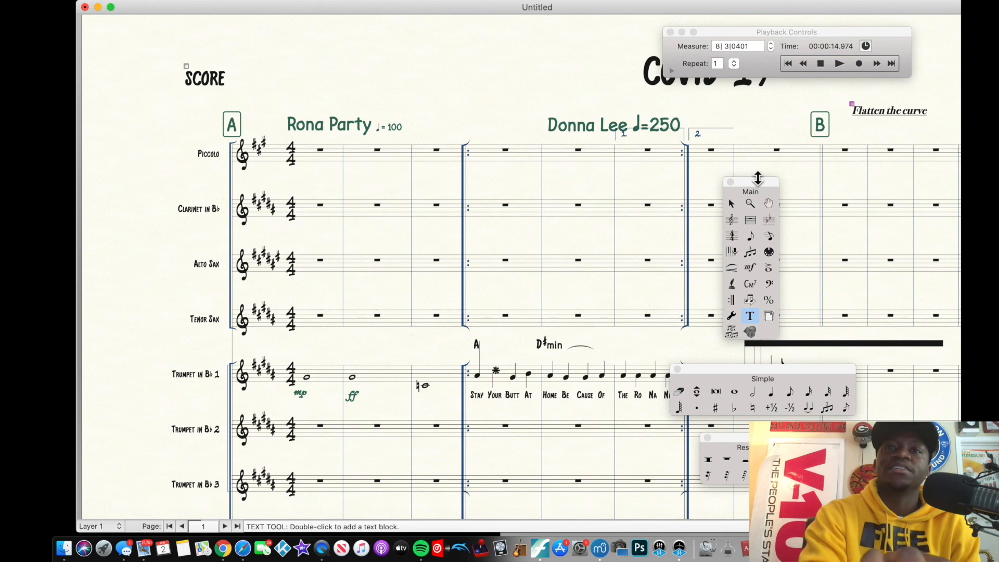